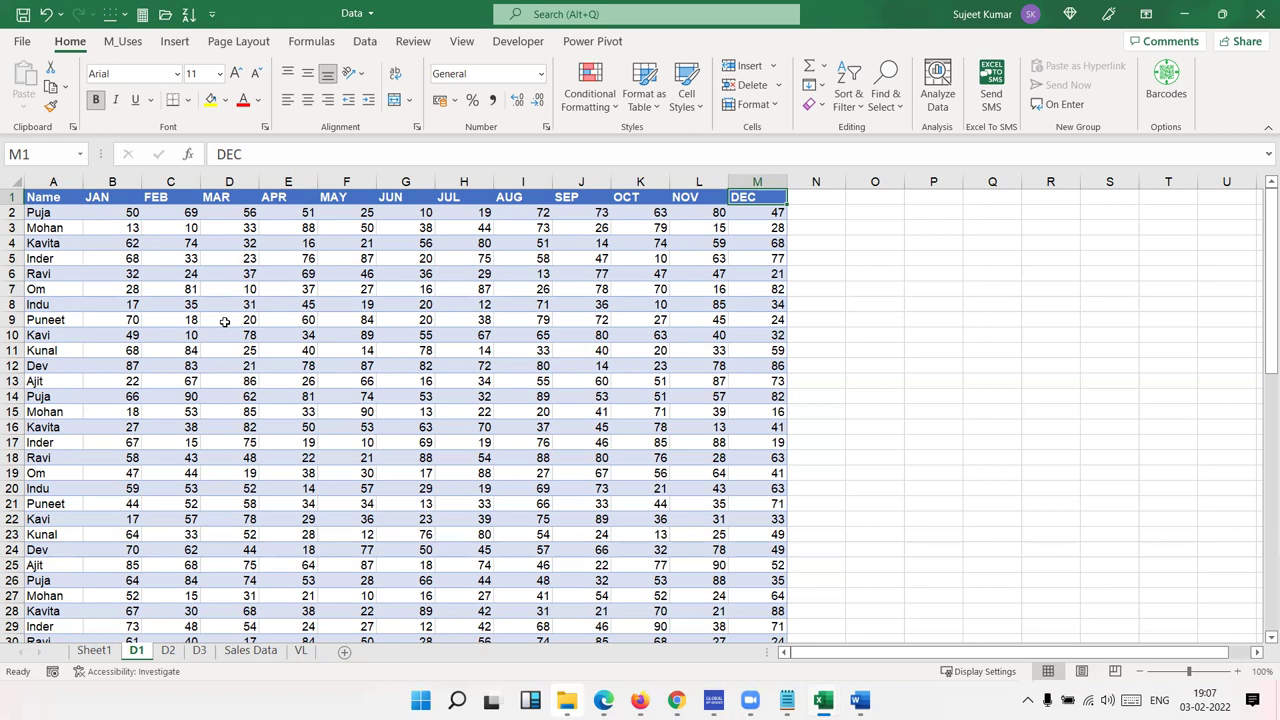
# Look over the December values and the conditional formatting options without applying any
pyautogui.click(366, 372)
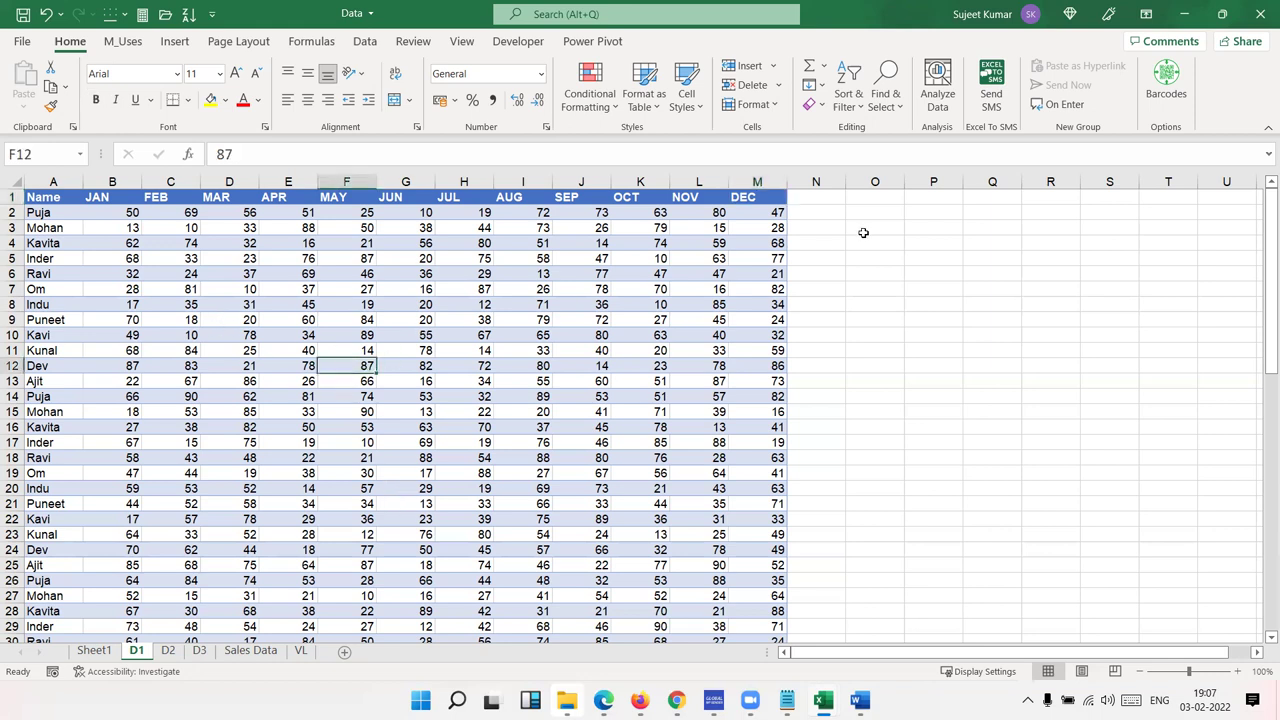
pyautogui.click(770, 212)
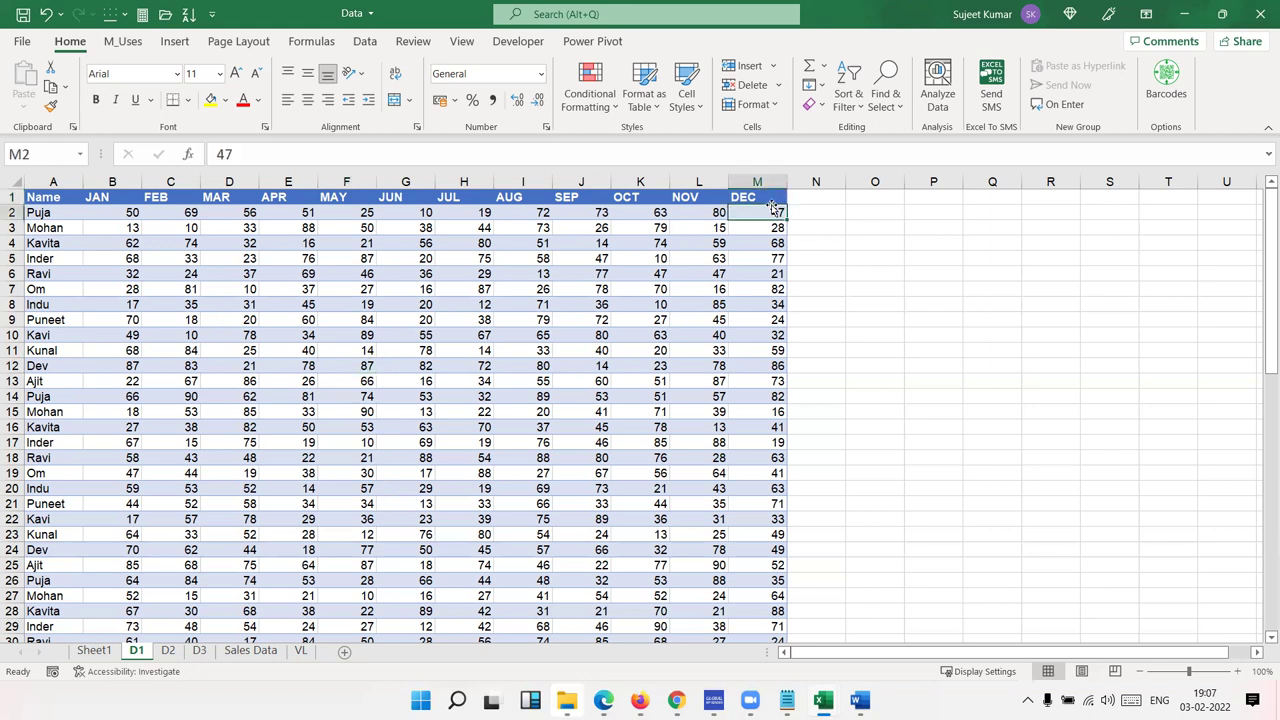
pyautogui.click(603, 115)
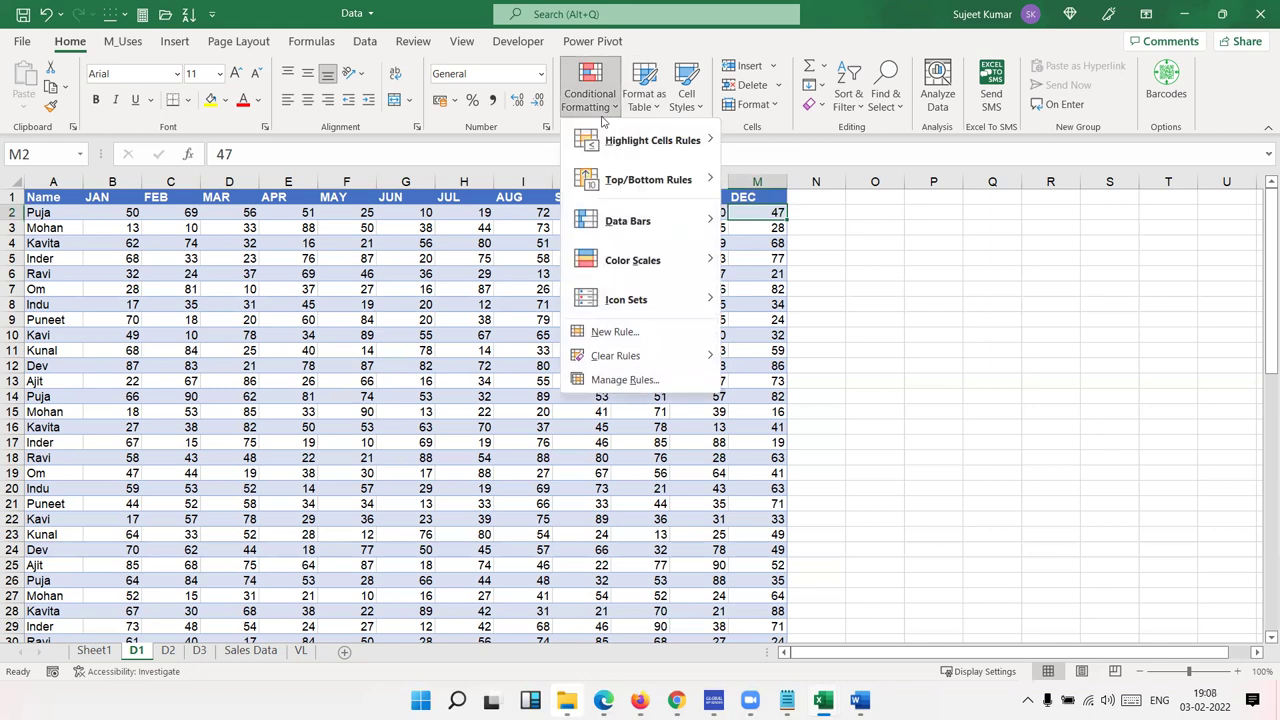
pyautogui.click(308, 369)
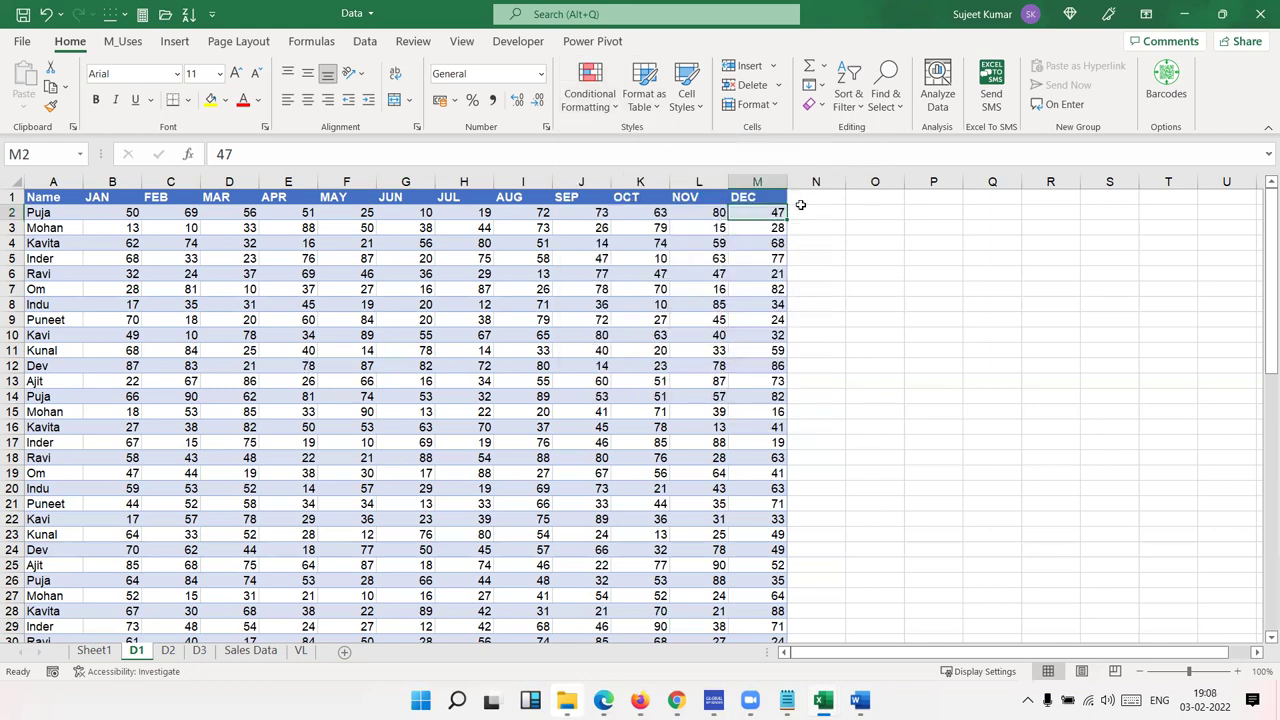
# Head column N 'Total' and enter =SUM(B2:M2) in N2 for the first row's JAN–DEC sales
pyautogui.click(801, 208)
pyautogui.press('Up')
pyautogui.write('Total')
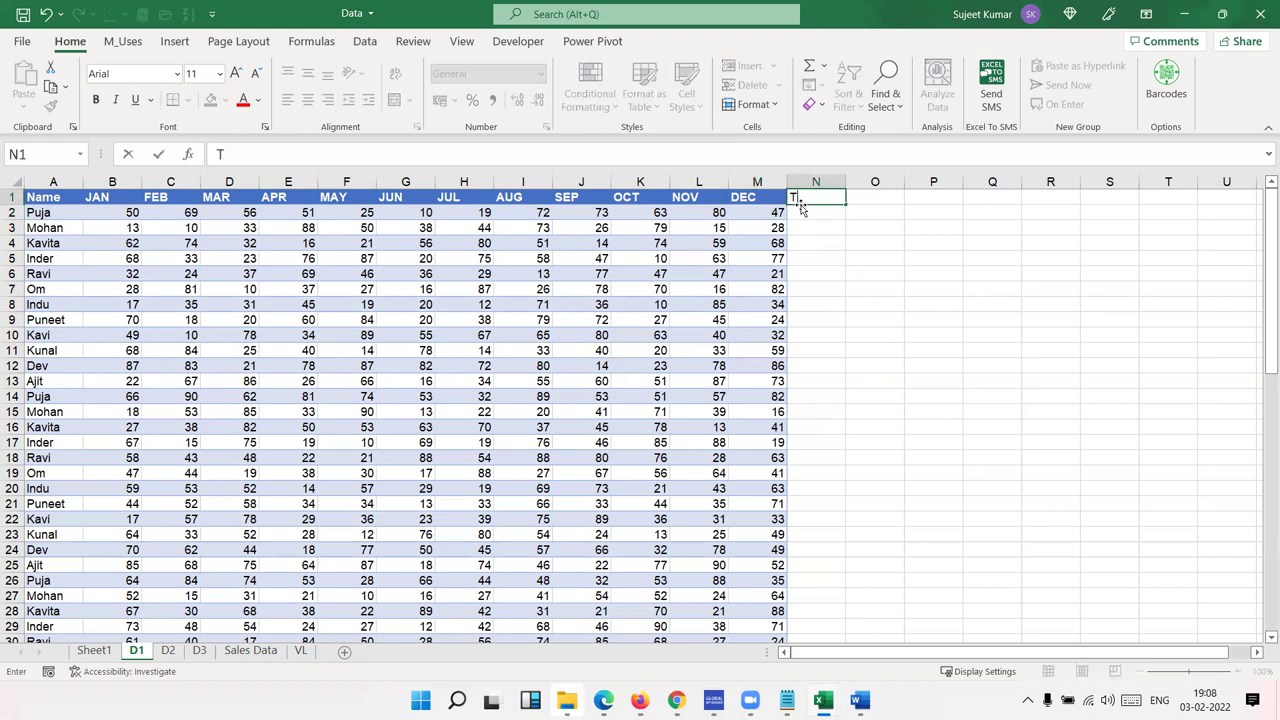
pyautogui.press('Return')
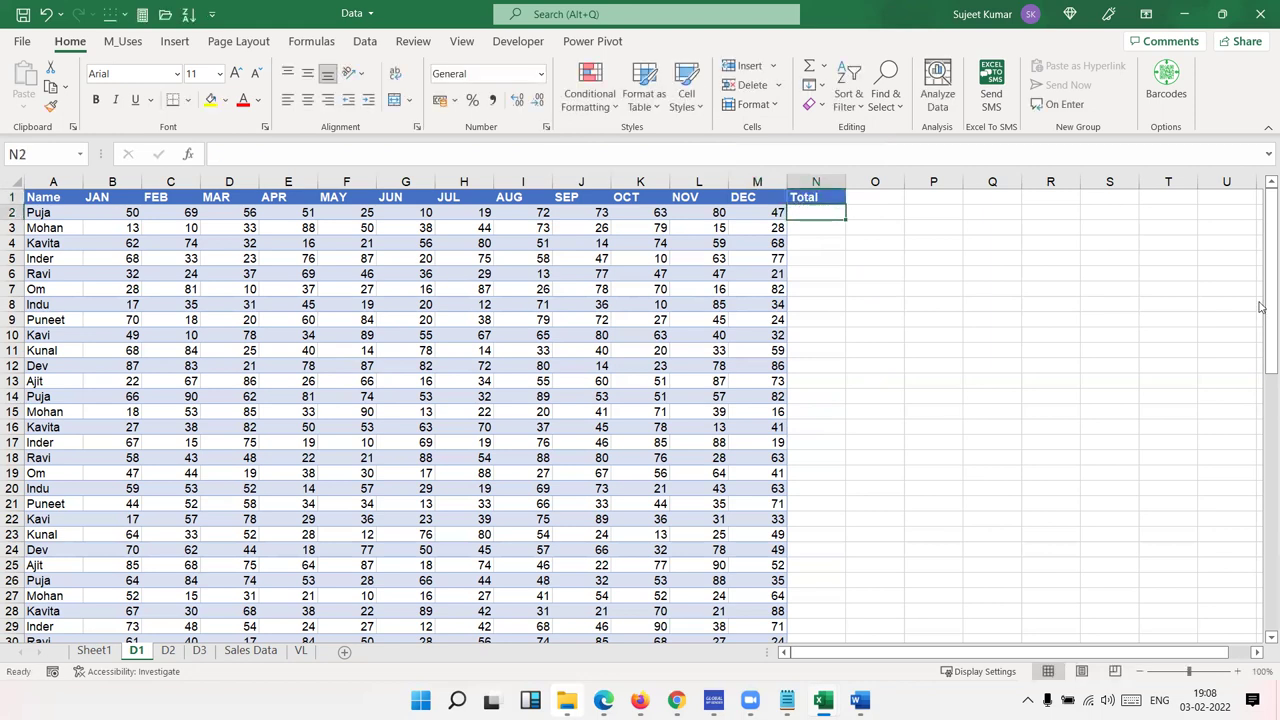
pyautogui.write('=sum')
pyautogui.press('Tab')
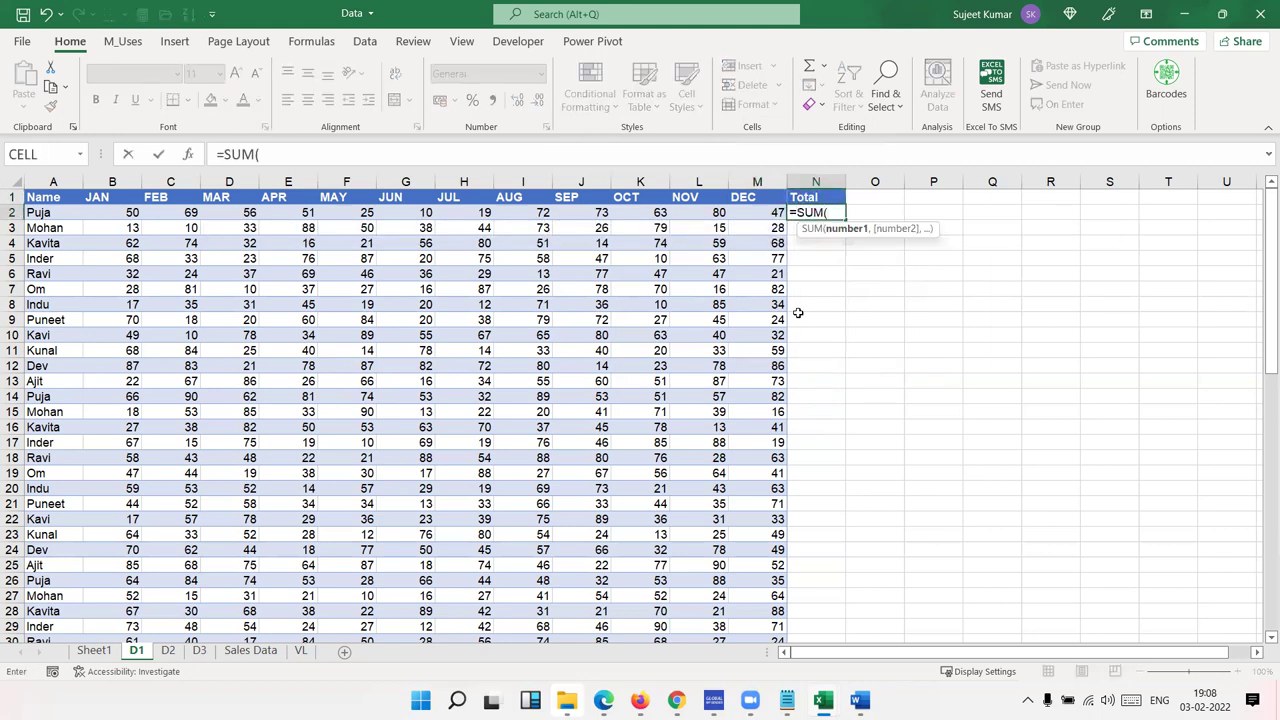
pyautogui.moveTo(116, 208); pyautogui.dragTo(738, 206)
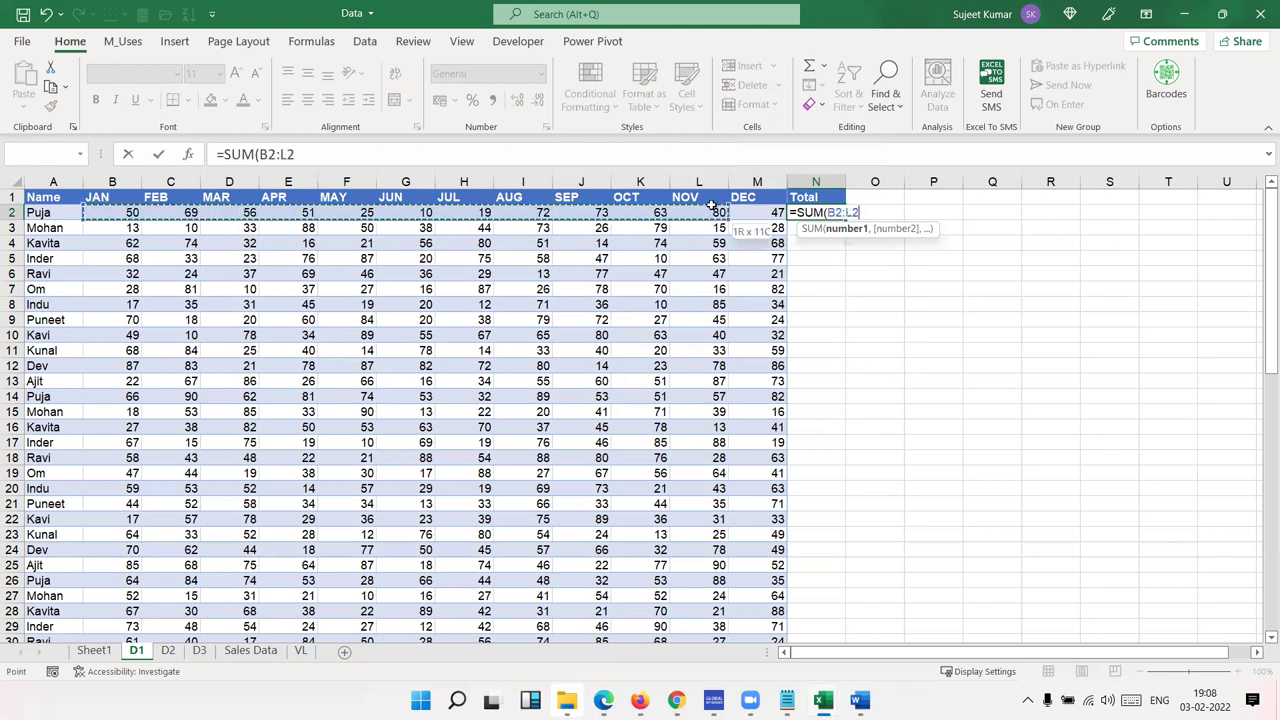
pyautogui.press('Return')
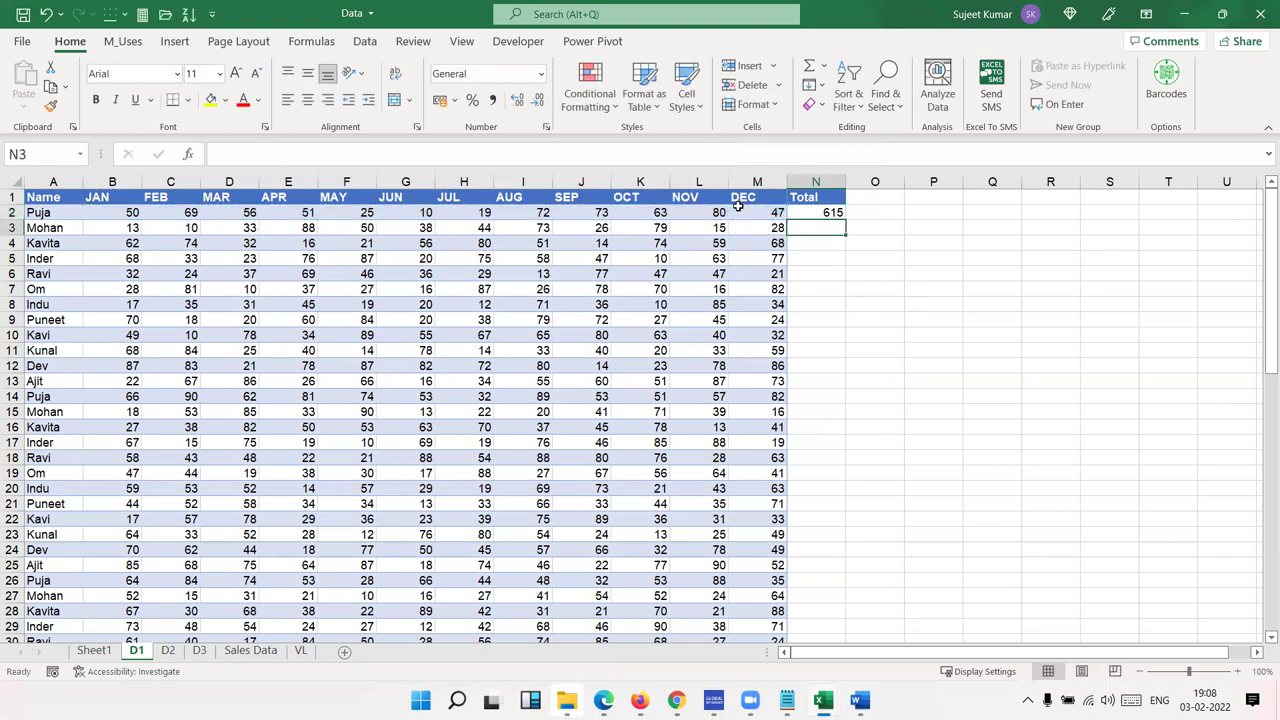
# Copy the total formula down column N, verify it, and select the Total column
pyautogui.click(833, 212)
pyautogui.doubleClick(845, 219)
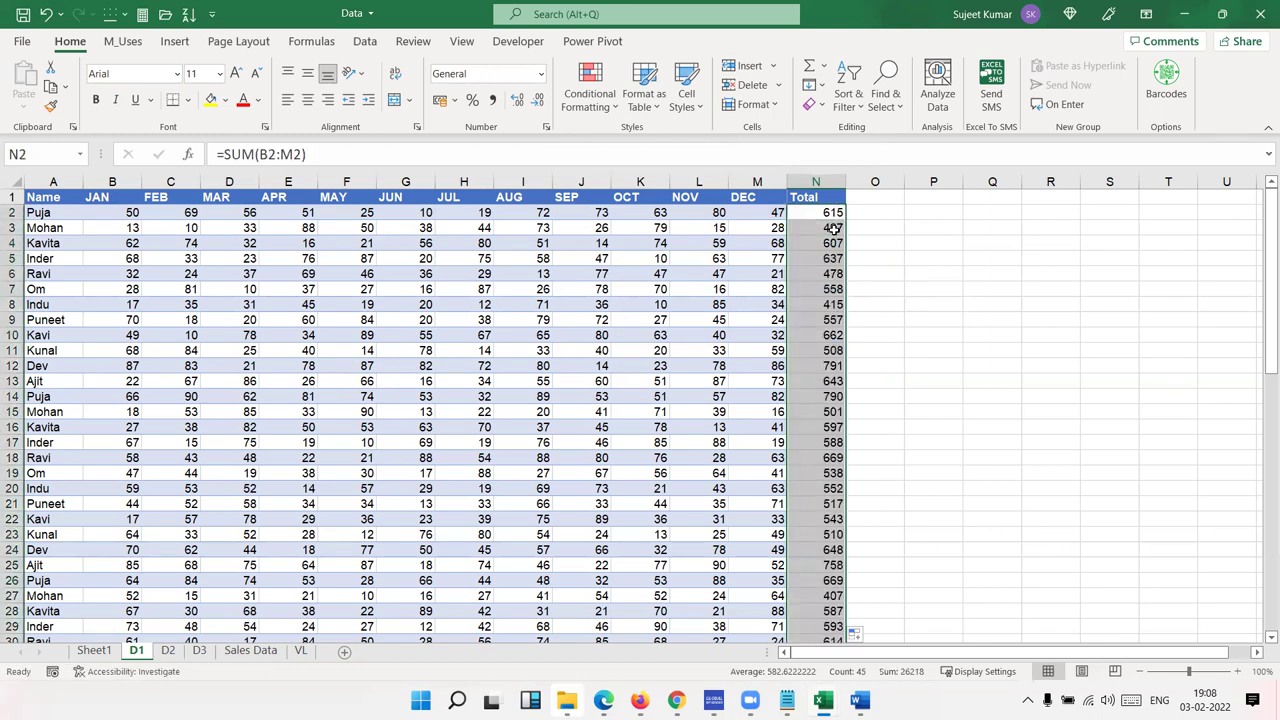
pyautogui.click(833, 228)
pyautogui.click(833, 213)
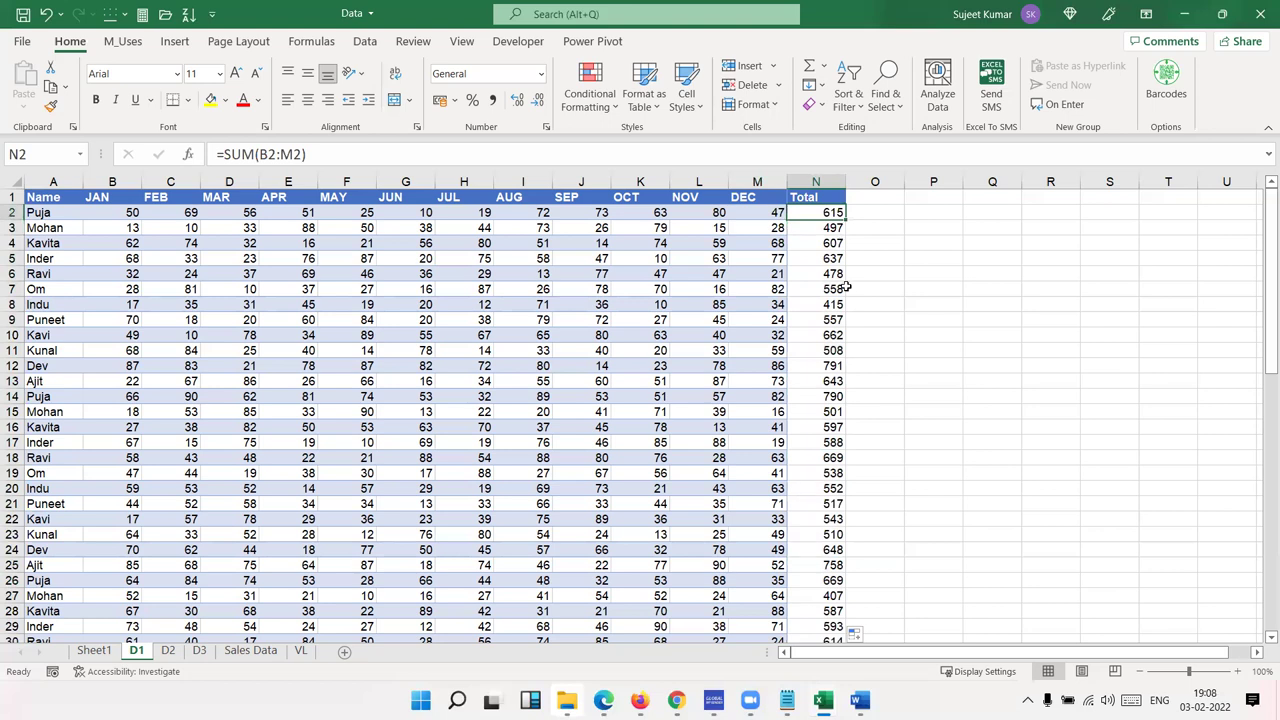
pyautogui.moveTo(833, 289); pyautogui.dragTo(117, 192)
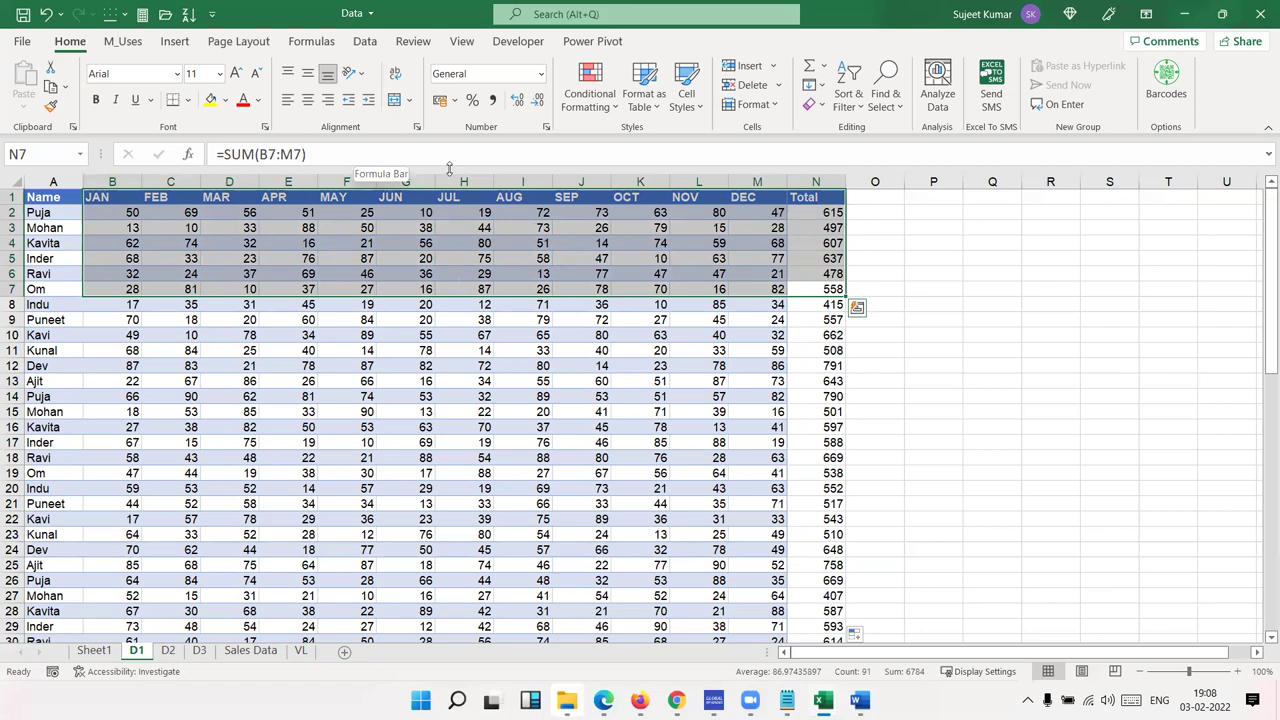
pyautogui.click(818, 199)
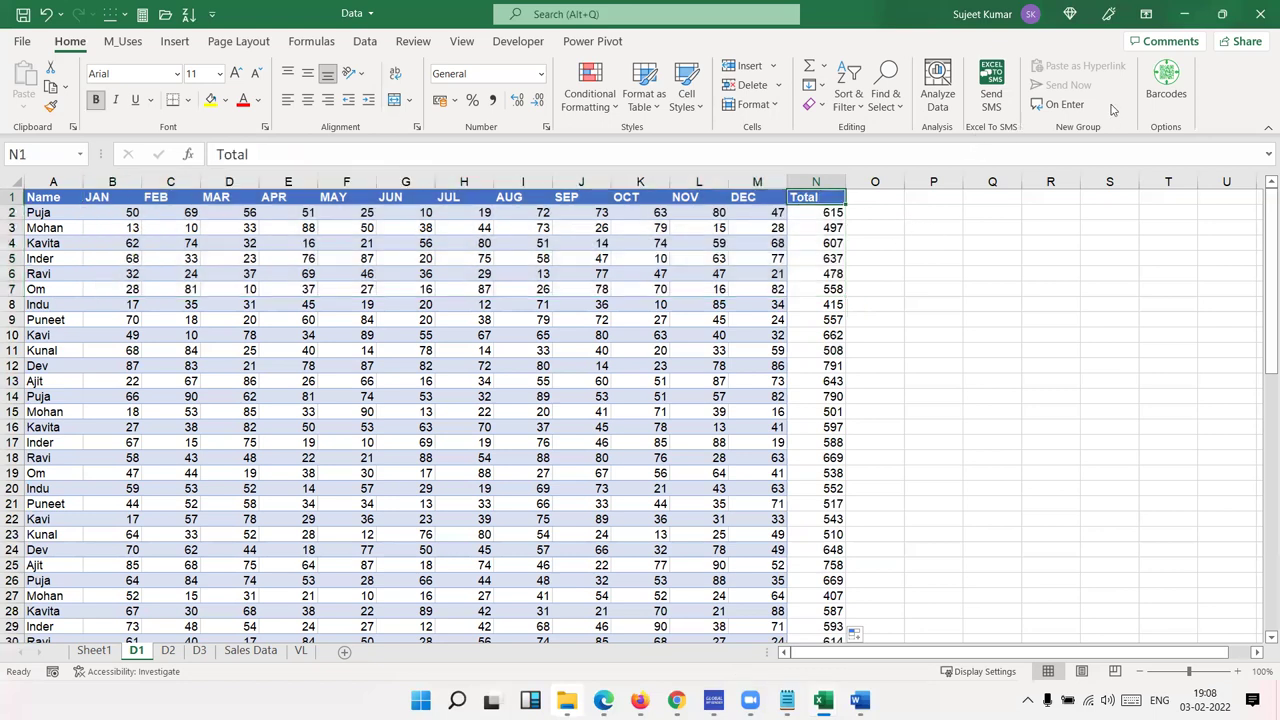
# Sort the table by Total largest to smallest and highlight the top-selling rows
pyautogui.click(846, 110)
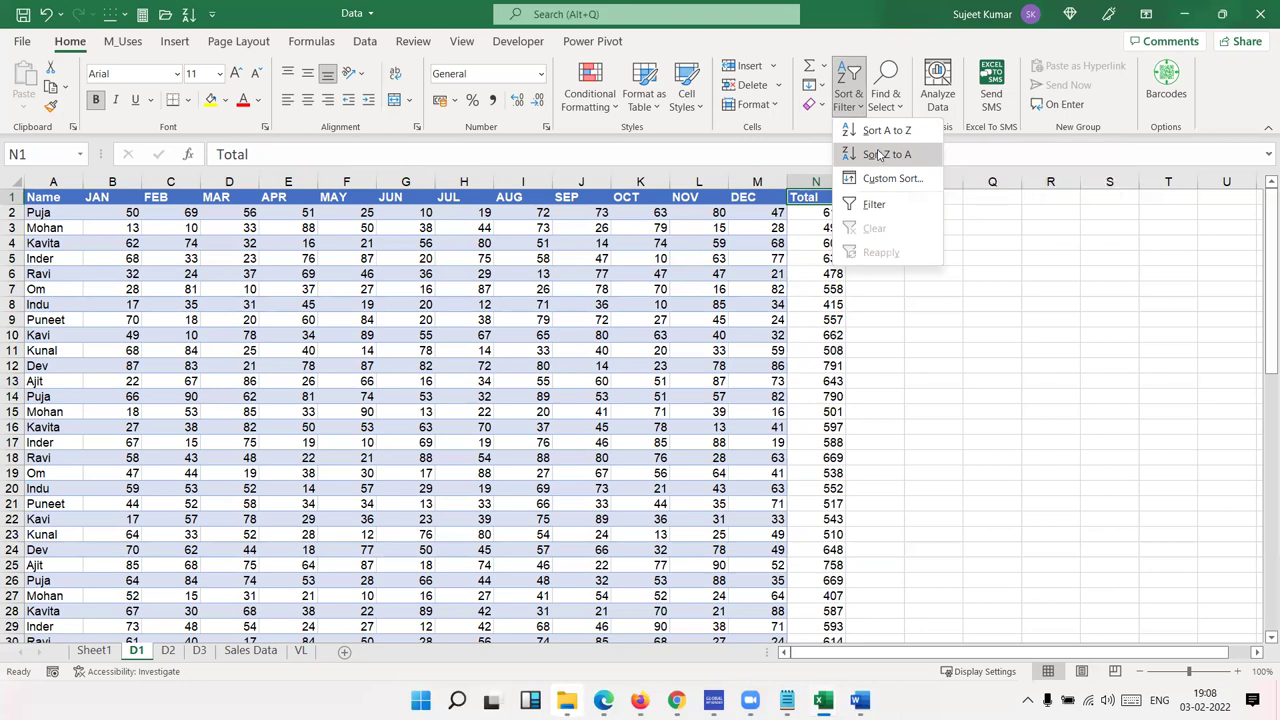
pyautogui.click(879, 155)
pyautogui.moveTo(55, 199)
pyautogui.mouseDown()
pyautogui.moveTo(780, 275)
pyautogui.moveTo(795, 307)
pyautogui.moveTo(785, 291)
pyautogui.mouseUp()
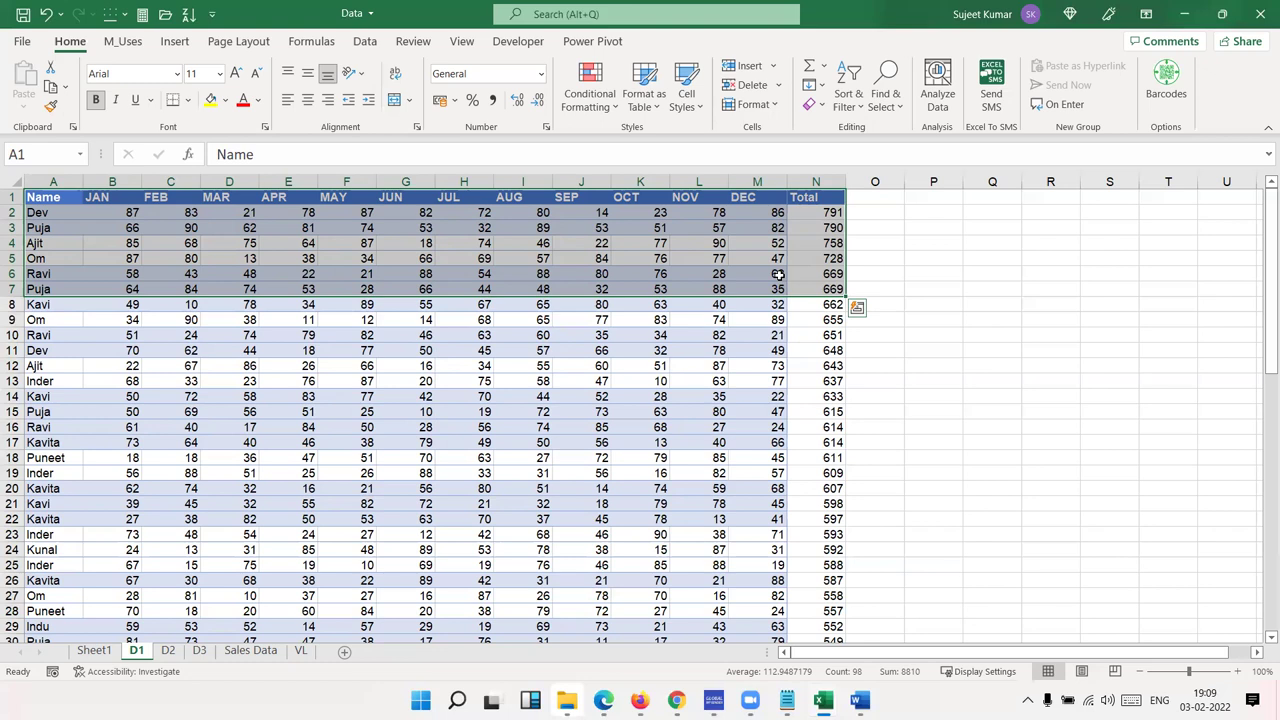
# Insert a blank row 16 above the row totalling 614 with Ctrl+Shift+Plus
pyautogui.click(760, 243)
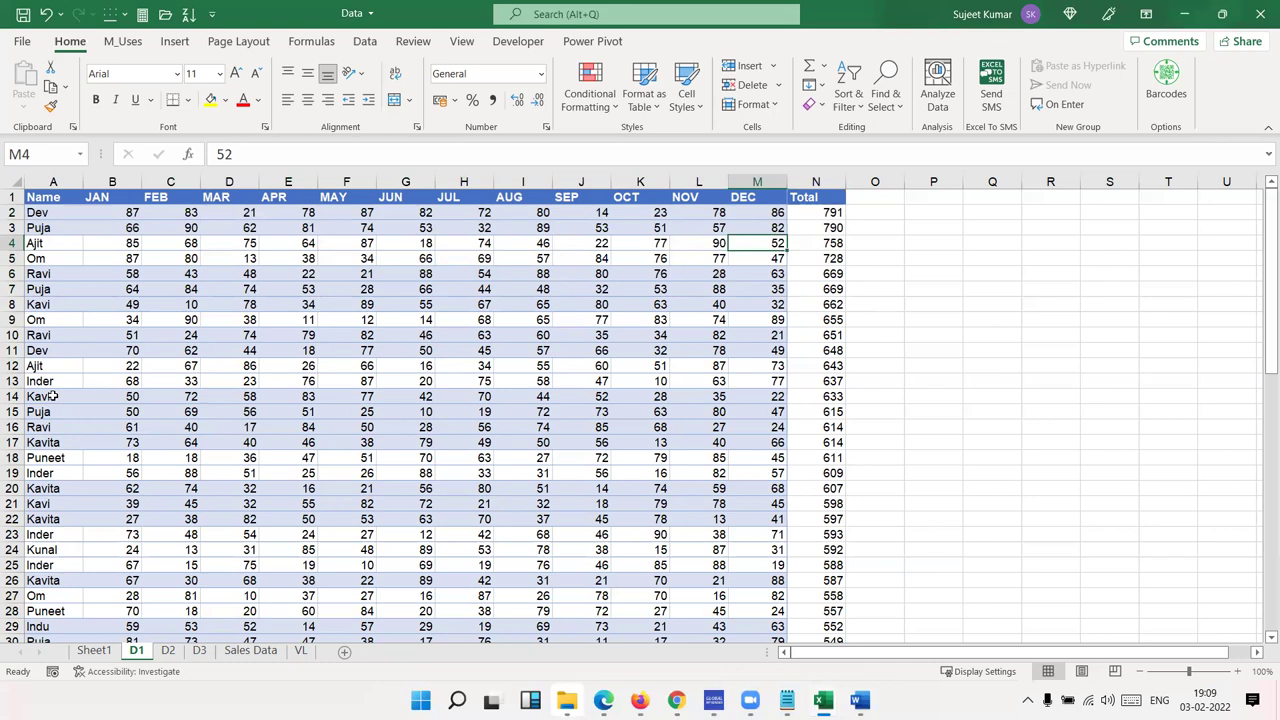
pyautogui.click(12, 427)
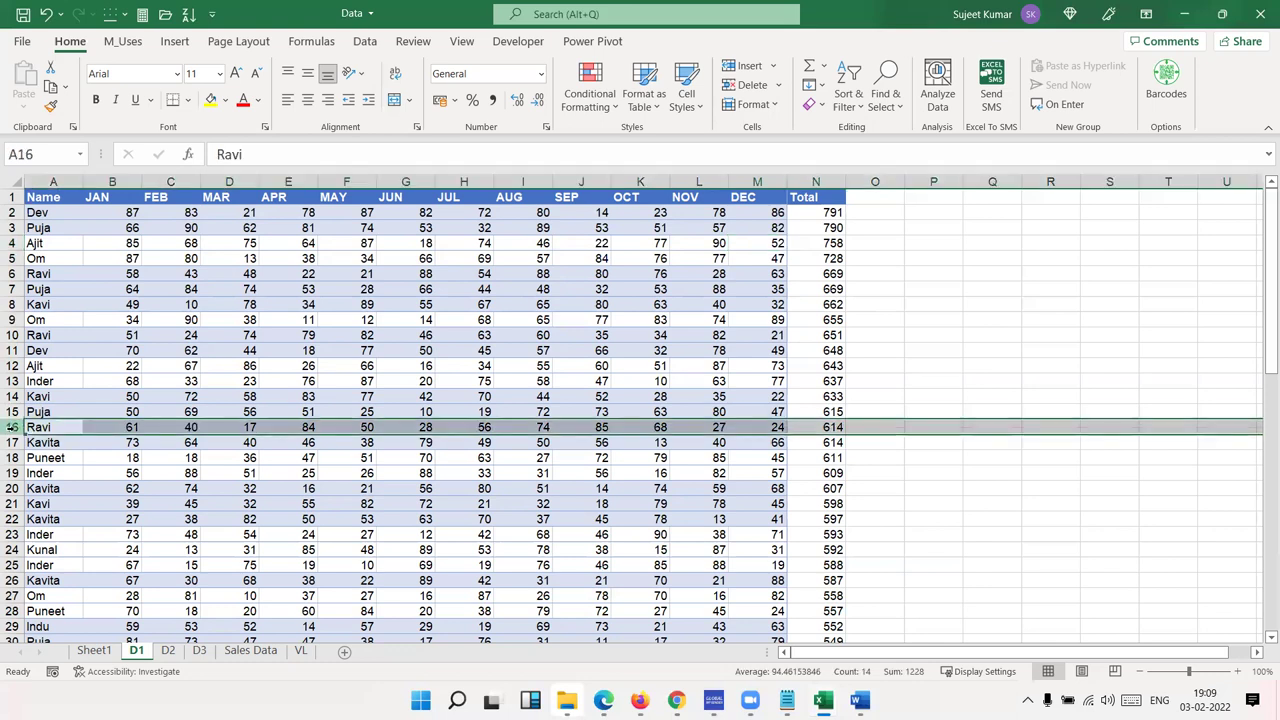
pyautogui.hotkey('ctrl', 'shift', '+')
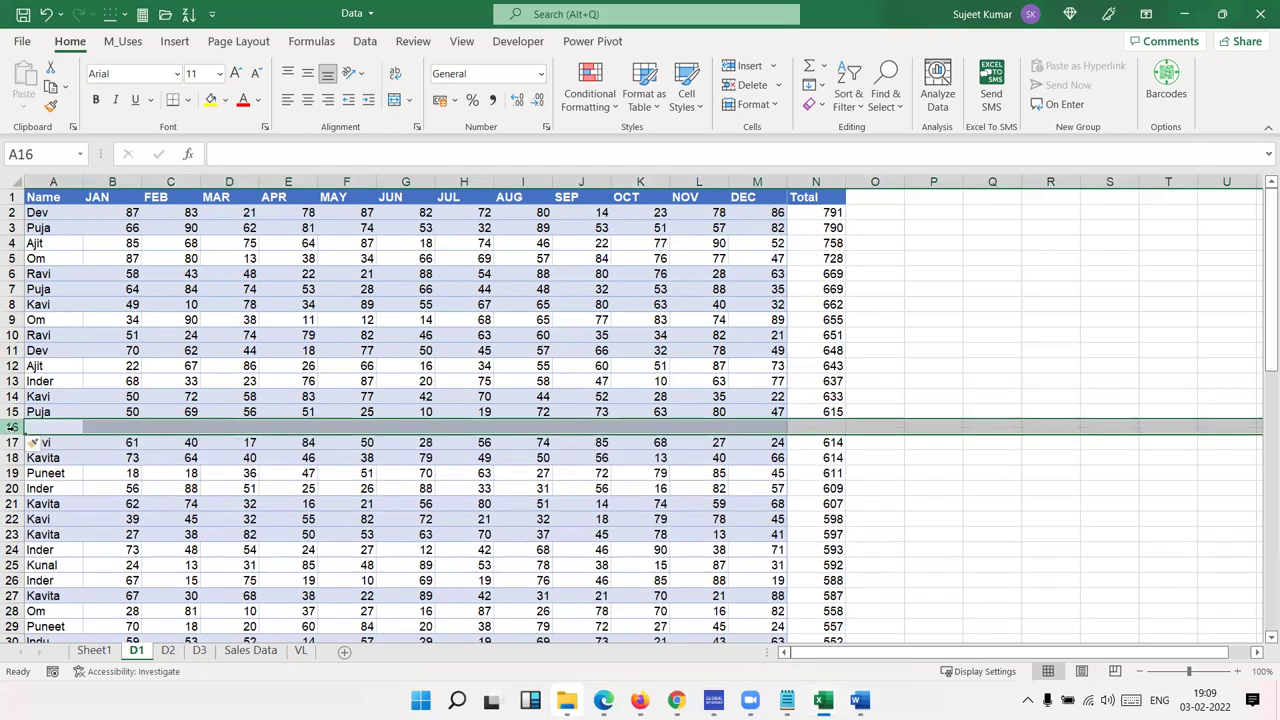
pyautogui.click(215, 560)
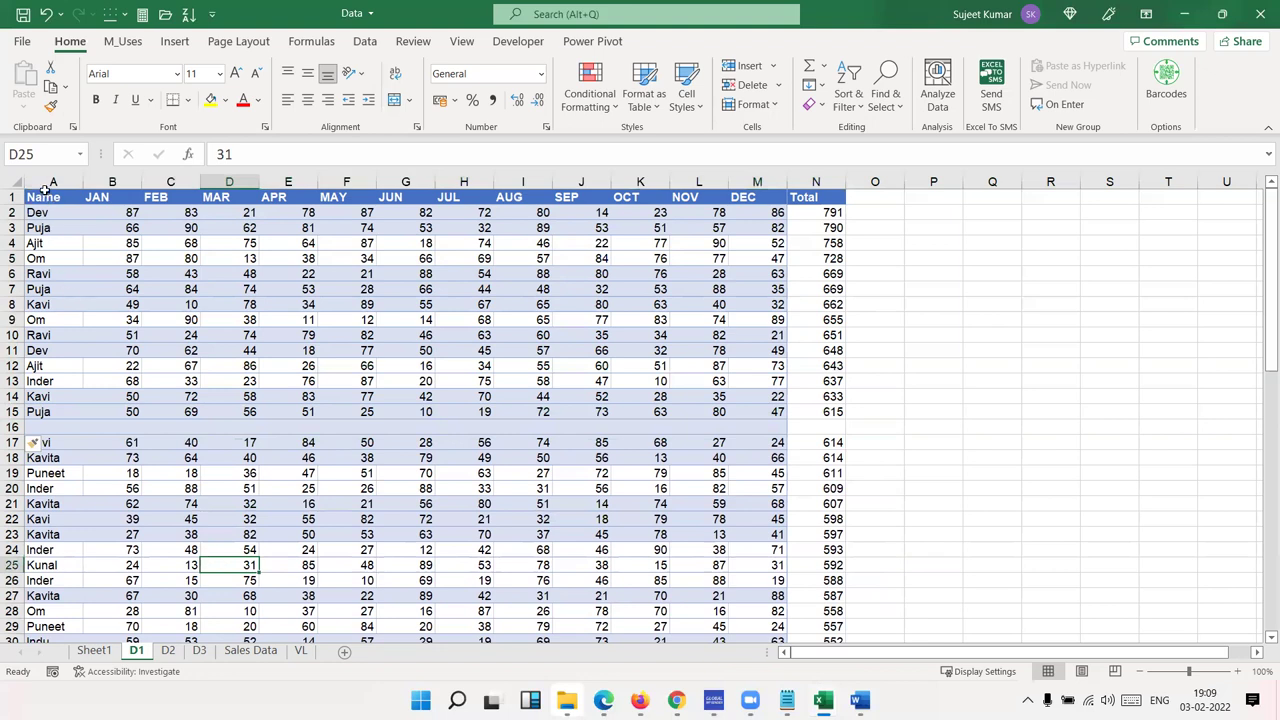
# Select the table block above the new gap, from the Name header down
pyautogui.click(45, 196)
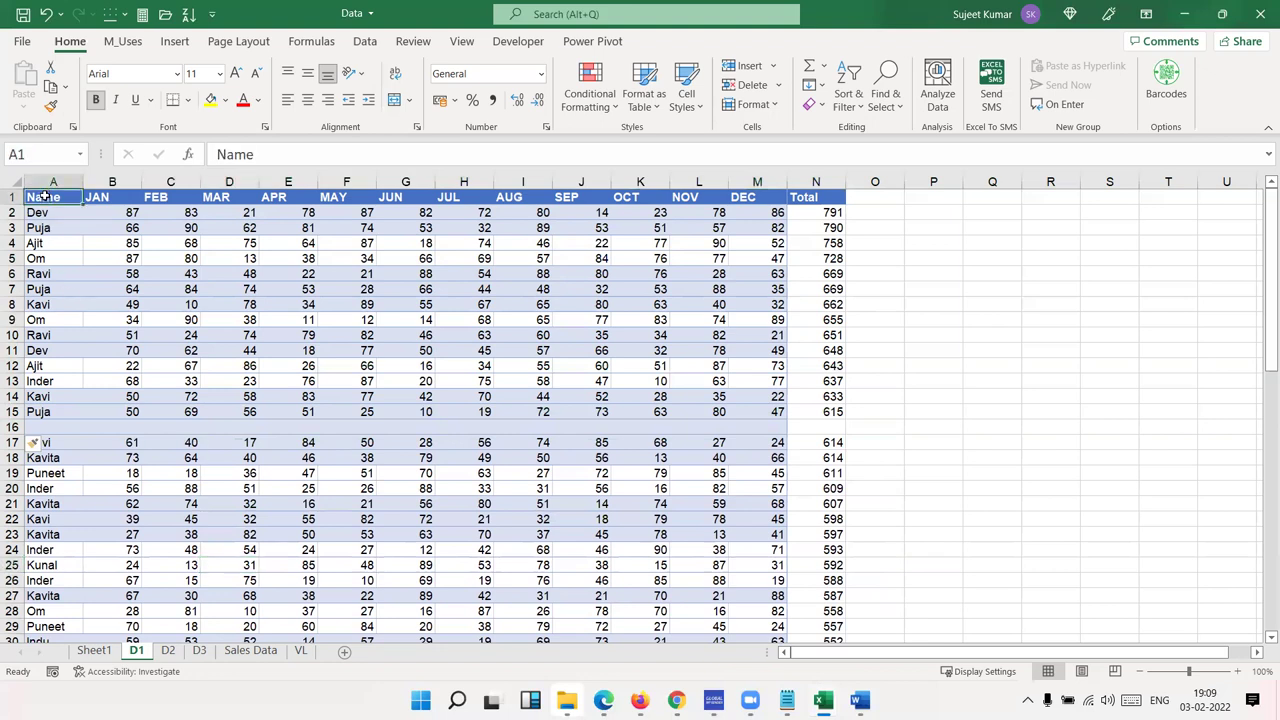
pyautogui.hotkey('ctrl', 'a')
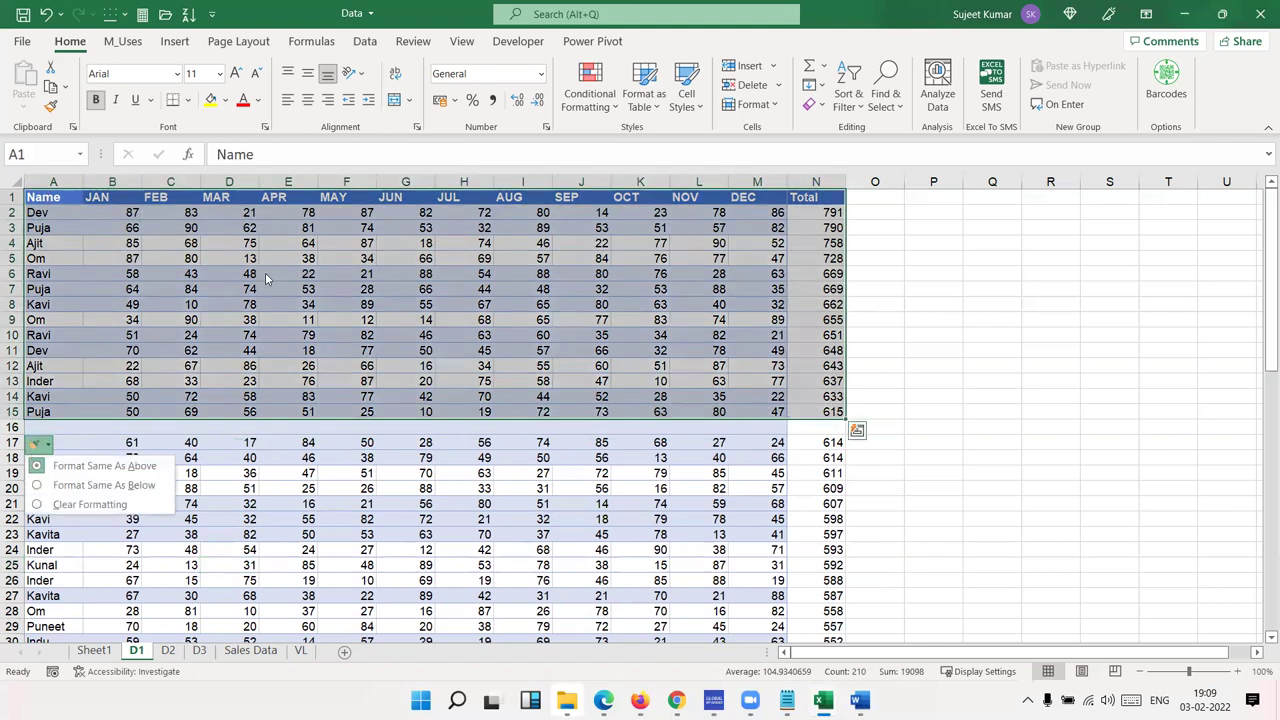
pyautogui.press('Down')
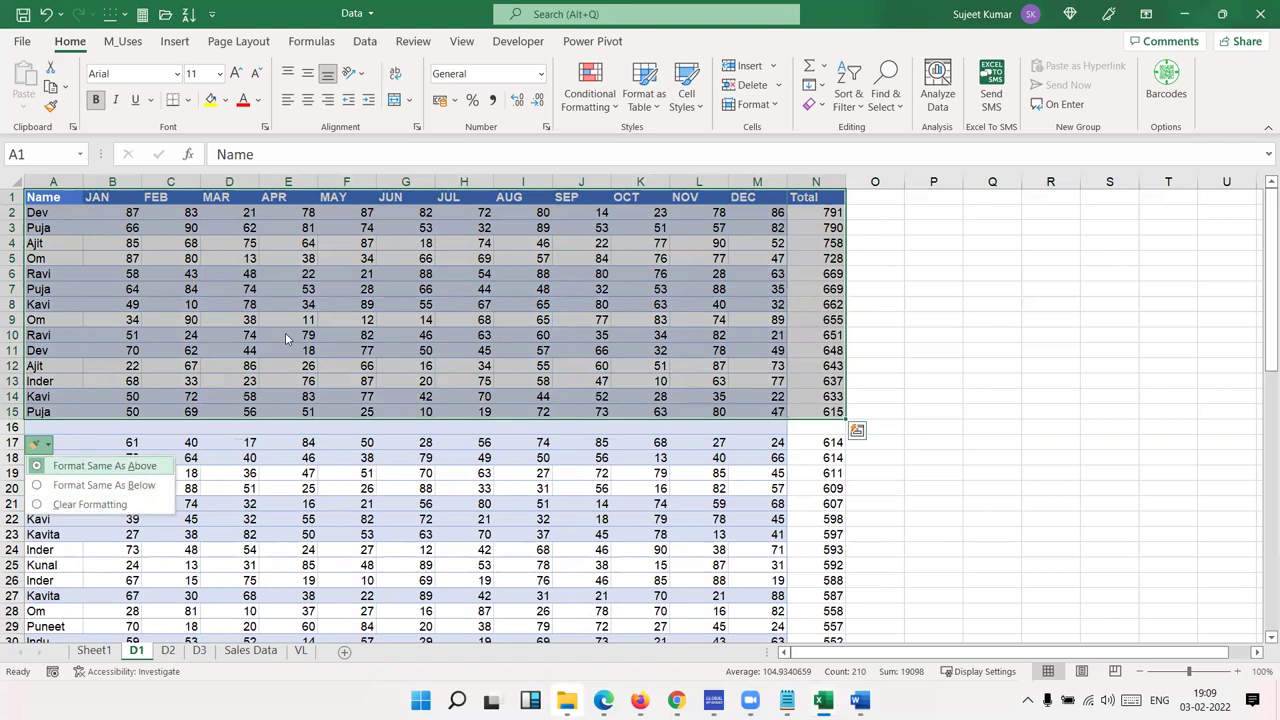
pyautogui.press('Escape')
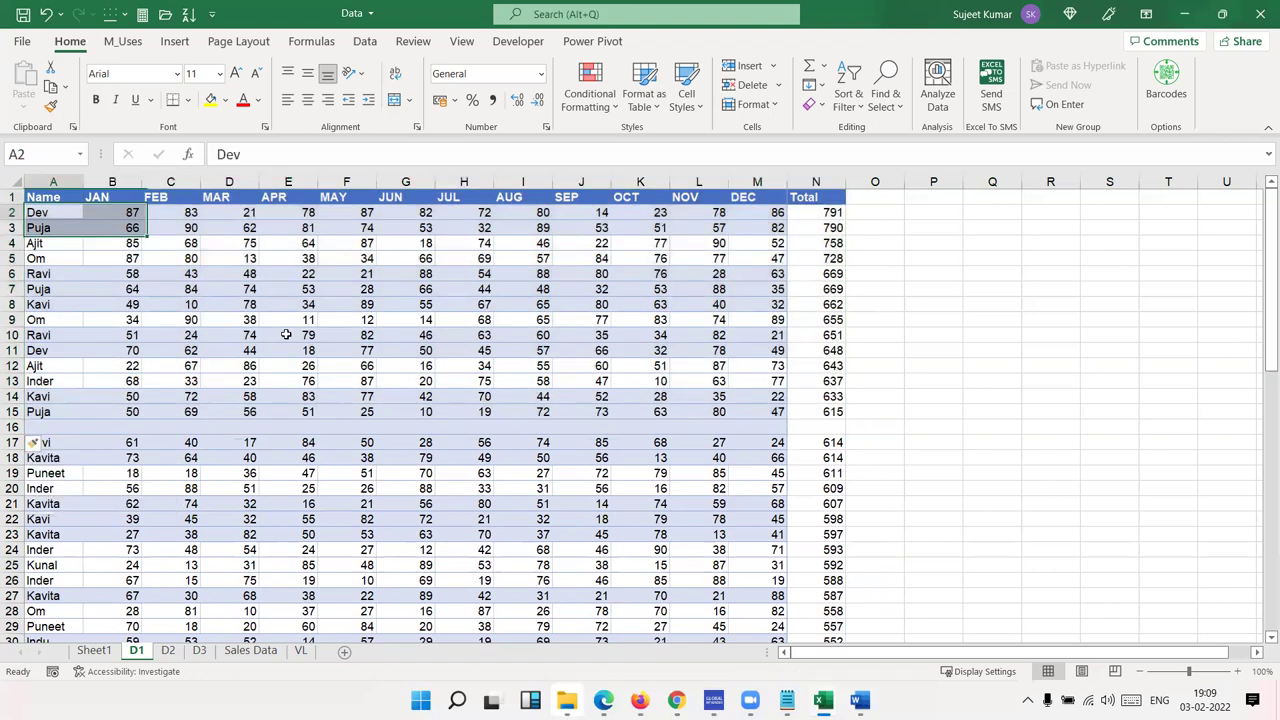
pyautogui.press('Down')
pyautogui.press('Up')
pyautogui.hotkey('ctrl', 'shift', 'Right')
pyautogui.hotkey('ctrl', 'shift', 'Down')
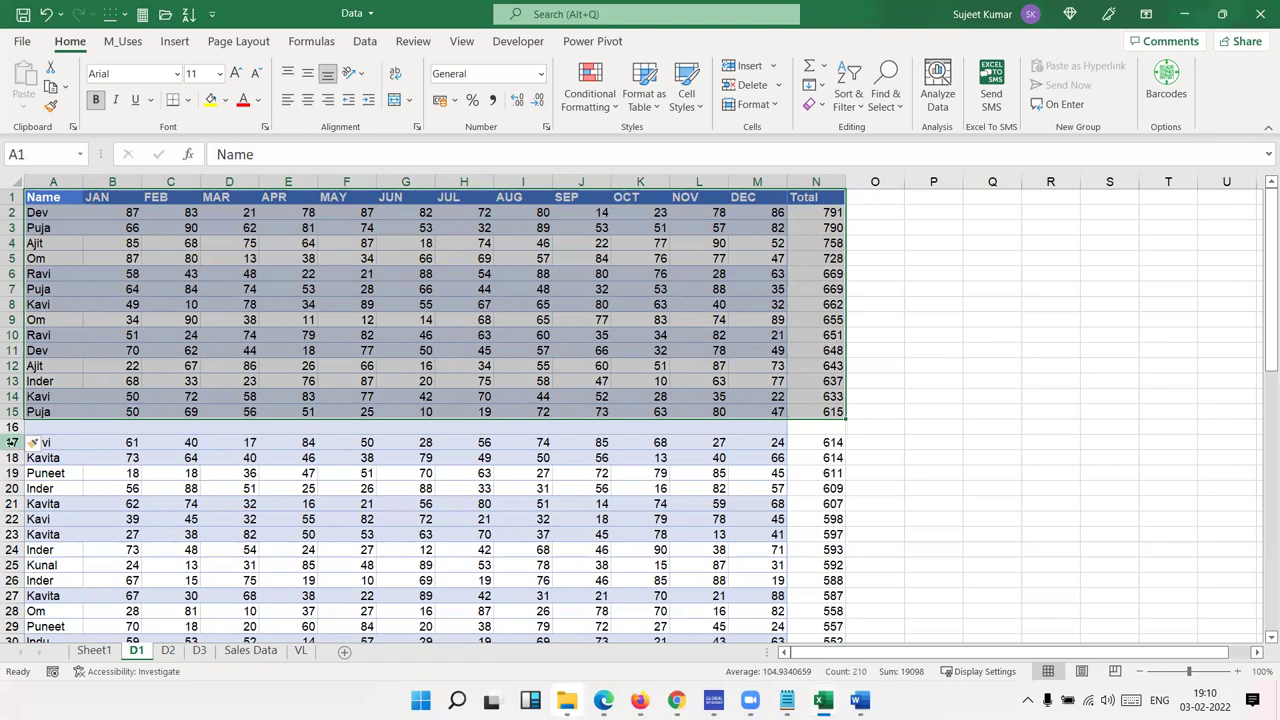
# Select blank row 16, then from the JAN header open the Fill and Sort & Filter menus
pyautogui.click(13, 426)
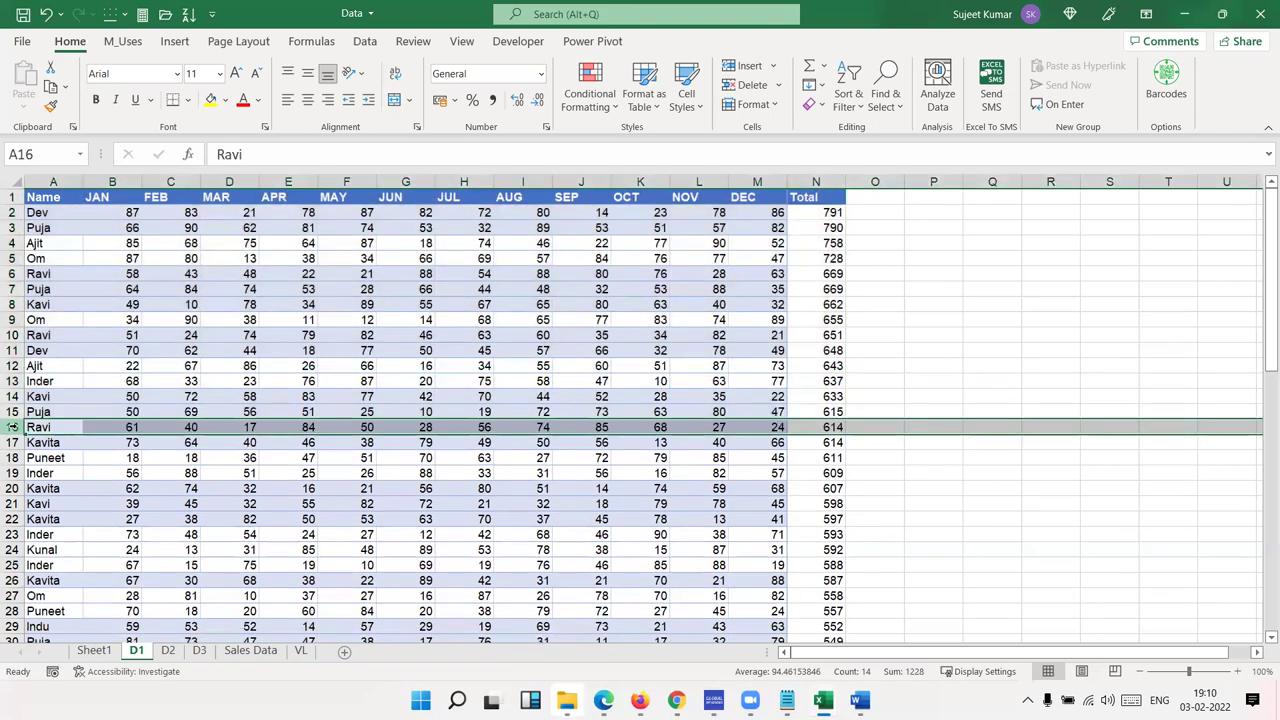
pyautogui.moveTo(332, 349); pyautogui.dragTo(343, 506)
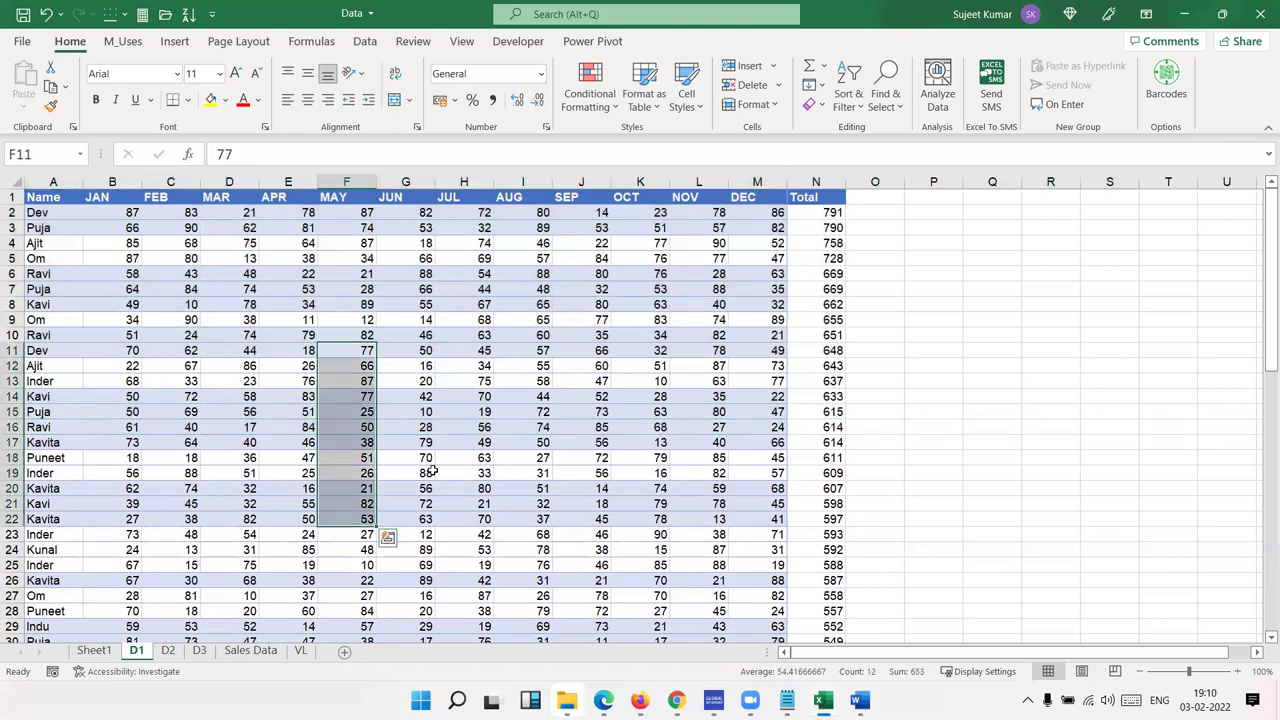
pyautogui.click(116, 200)
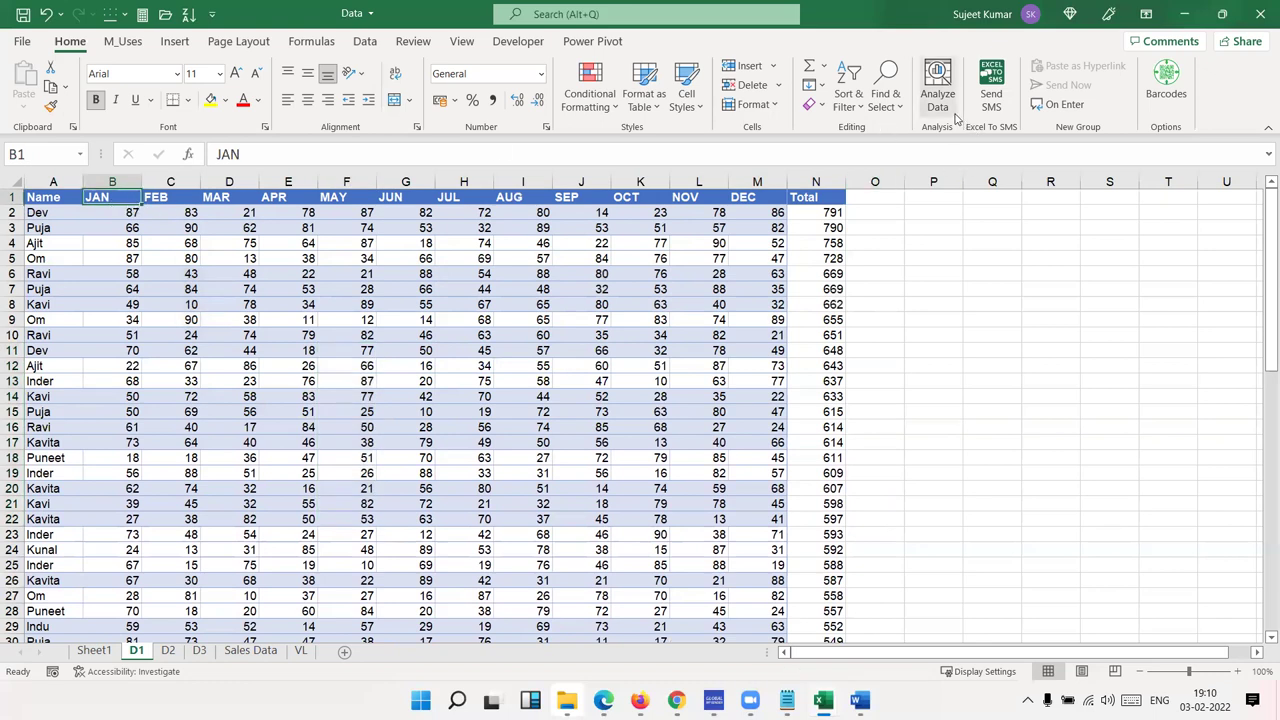
pyautogui.click(812, 85)
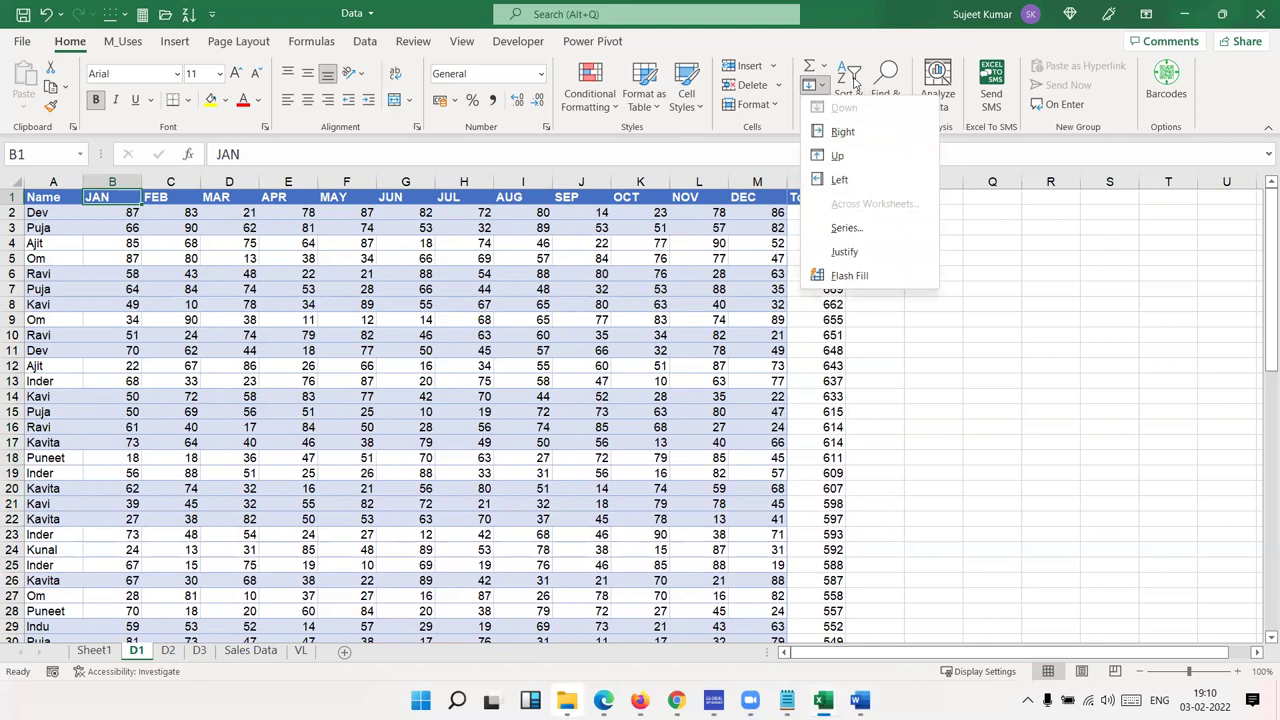
pyautogui.click(858, 88)
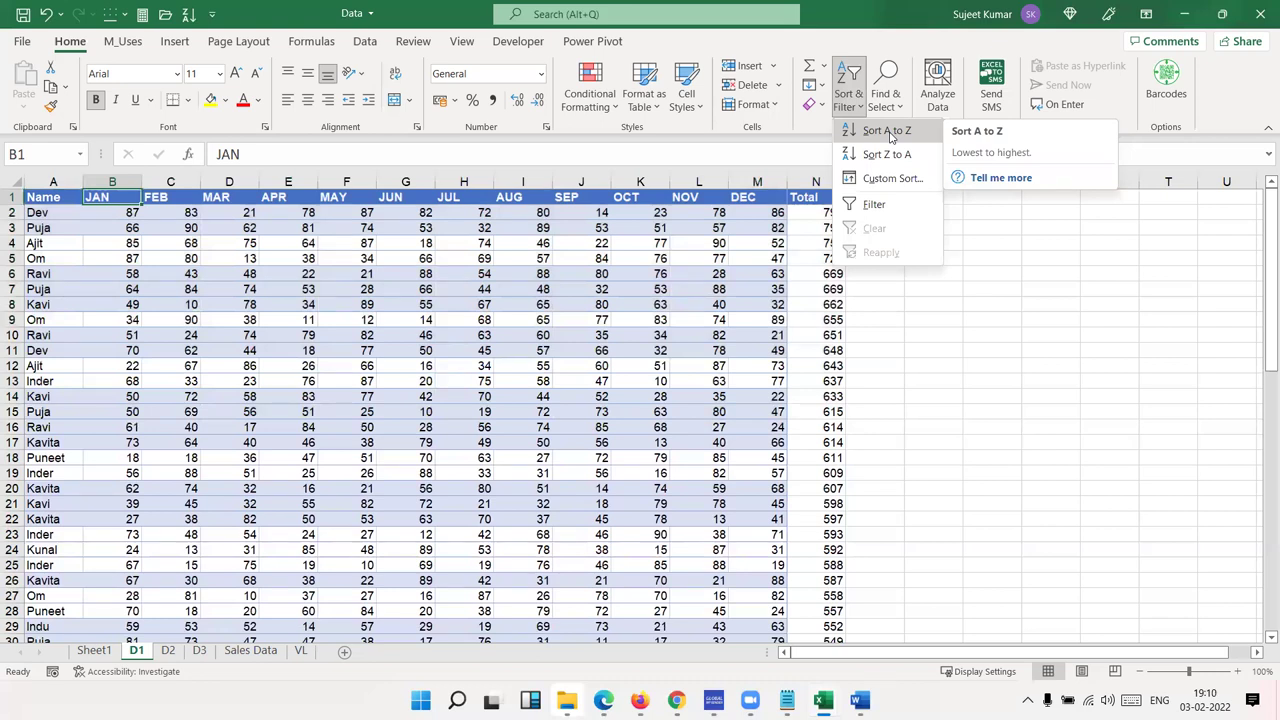
# Sort the table A to Z by the Name column
pyautogui.click(44, 197)
pyautogui.click(44, 197)
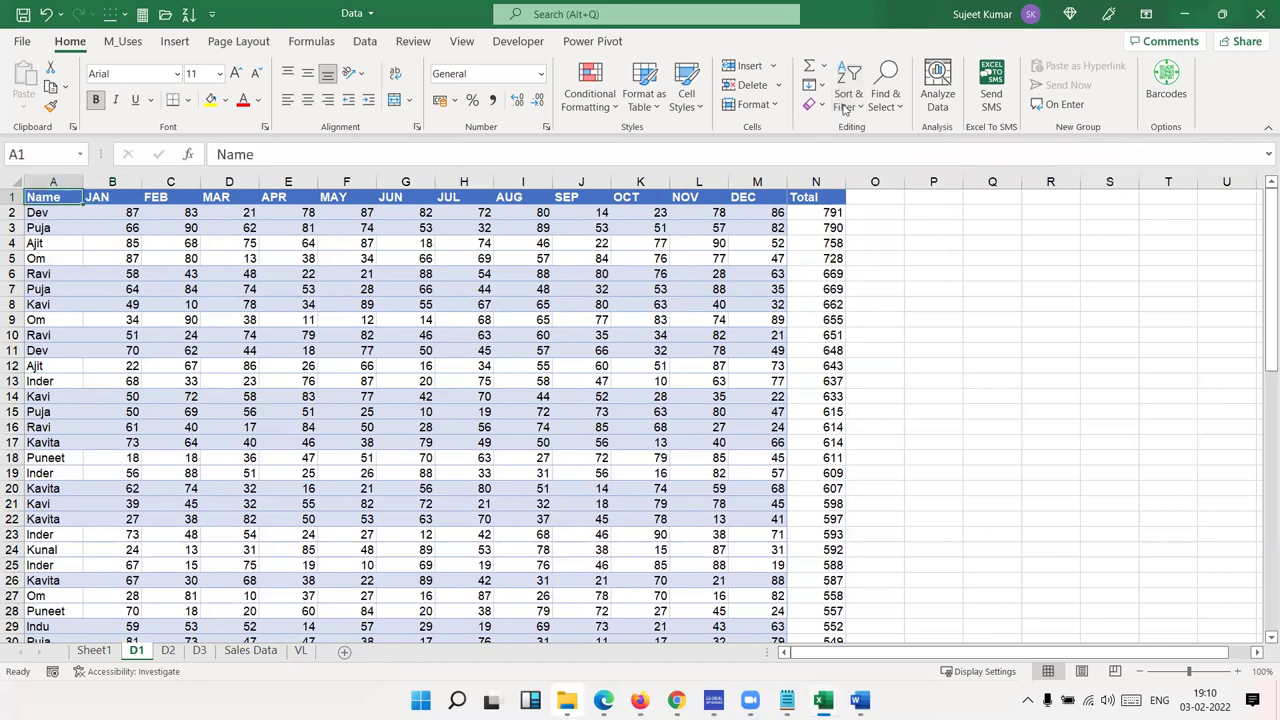
pyautogui.click(847, 108)
pyautogui.click(857, 131)
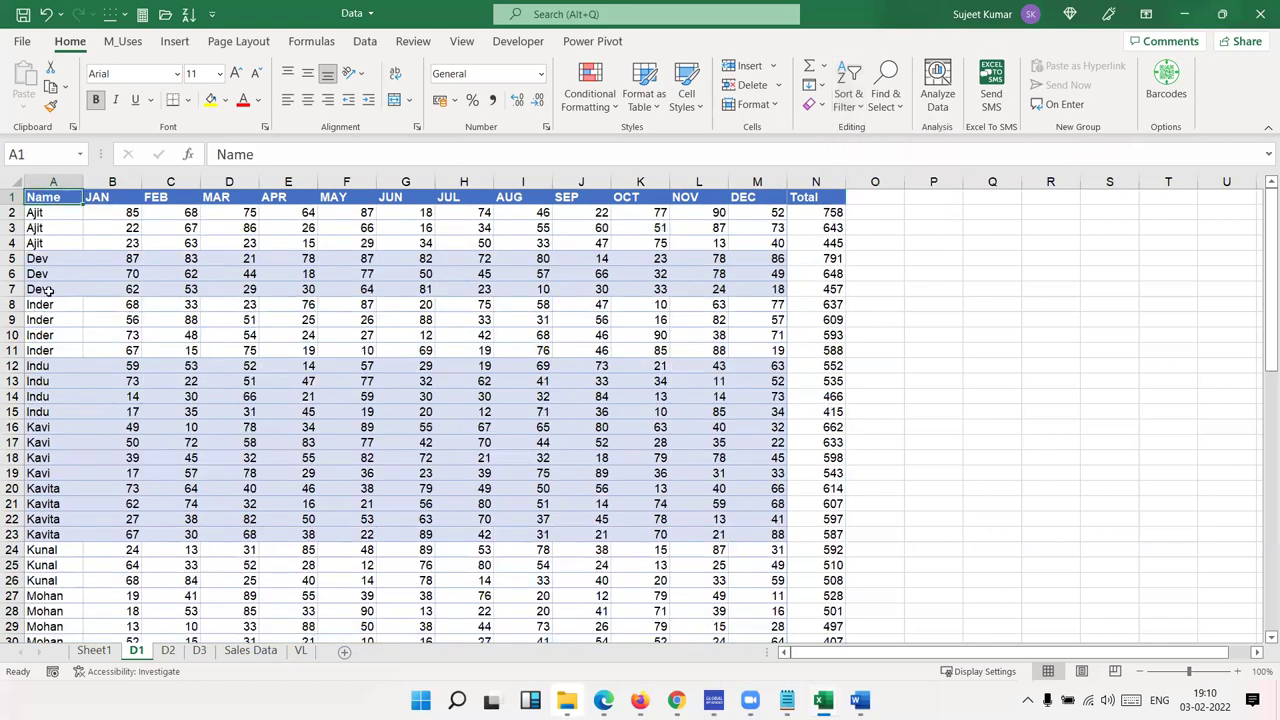
# Check the first name's three JAN values (85, 22, 23), then select names and JAN range B1:B10
pyautogui.click(53, 241)
pyautogui.moveTo(53, 241); pyautogui.dragTo(48, 216)
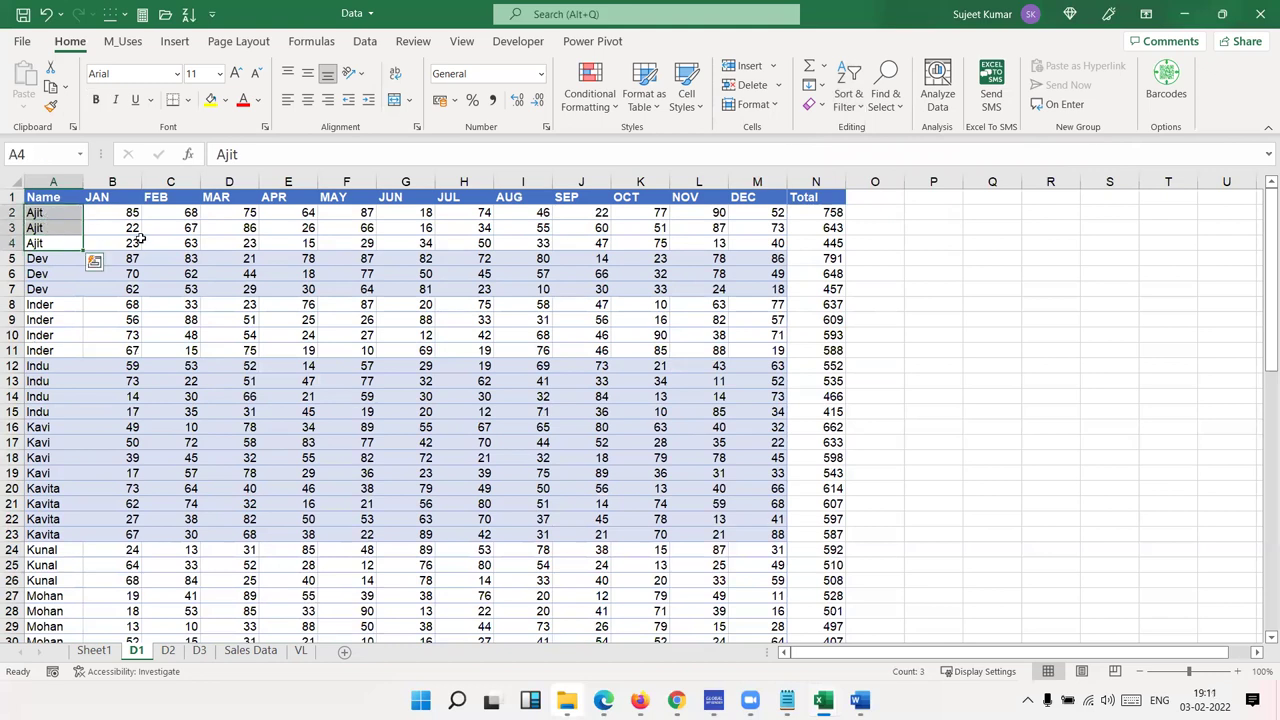
pyautogui.moveTo(141, 238); pyautogui.dragTo(130, 215)
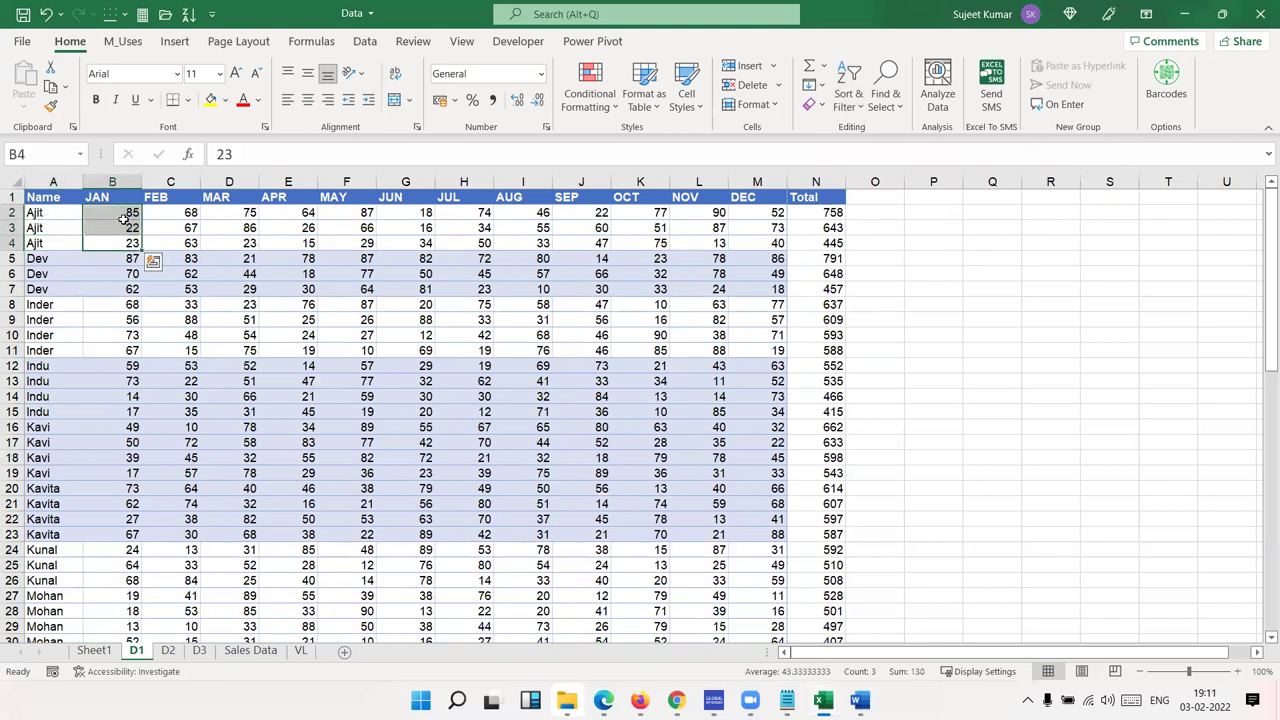
pyautogui.click(130, 215)
pyautogui.click(130, 228)
pyautogui.click(130, 243)
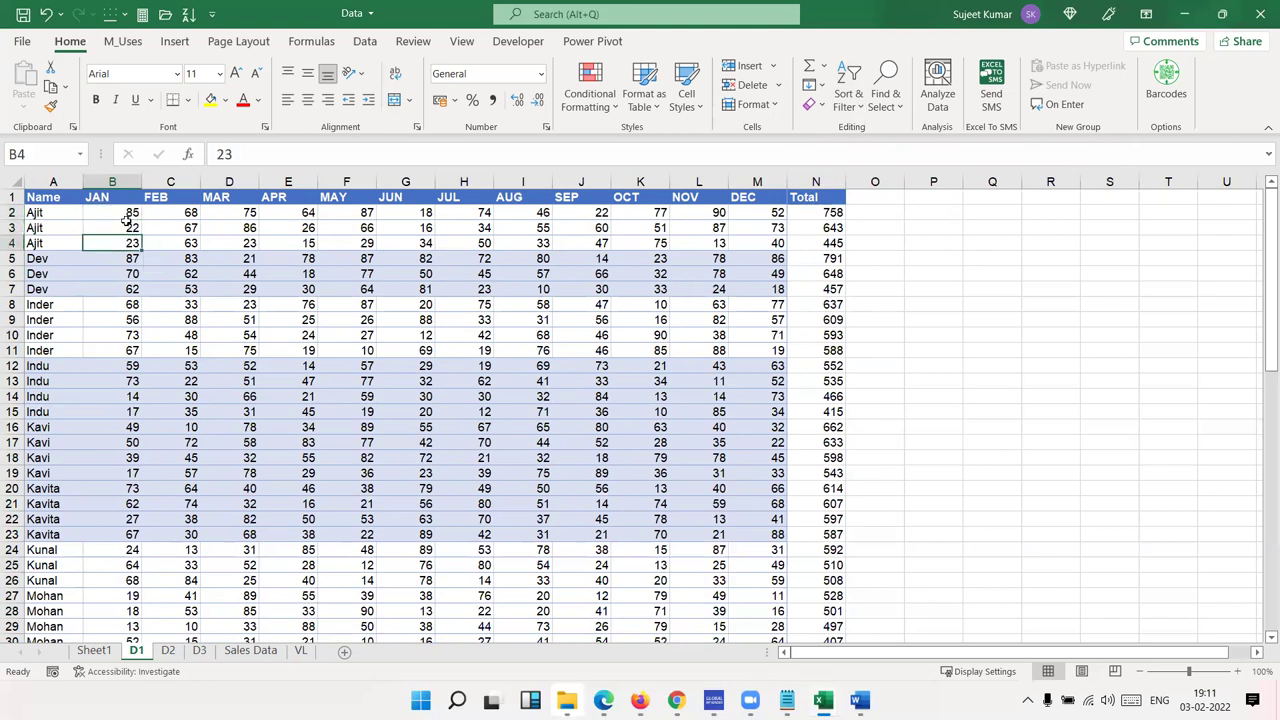
pyautogui.click(121, 216)
pyautogui.click(120, 226)
pyautogui.click(119, 242)
pyautogui.moveTo(53, 197); pyautogui.dragTo(45, 381)
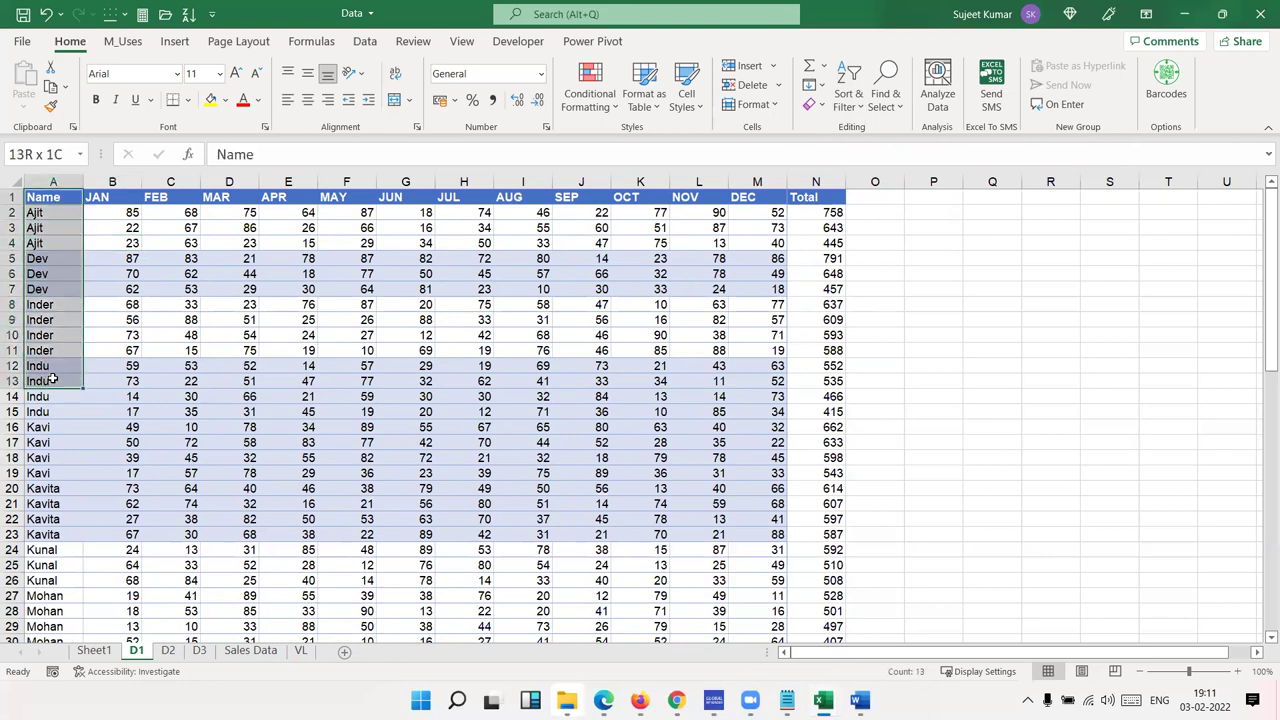
pyautogui.moveTo(112, 198); pyautogui.dragTo(110, 336)
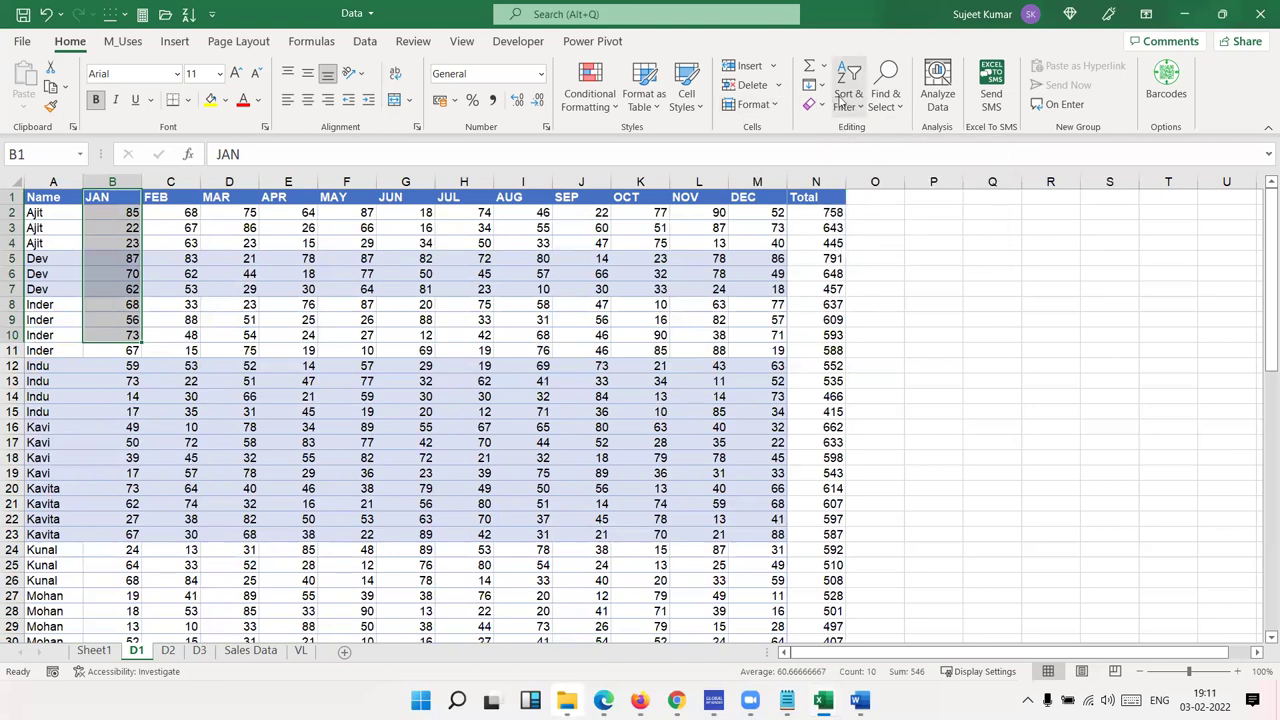
# Attempt a largest-to-smallest sort on the JAN selection, then cancel it
pyautogui.click(853, 107)
pyautogui.click(886, 155)
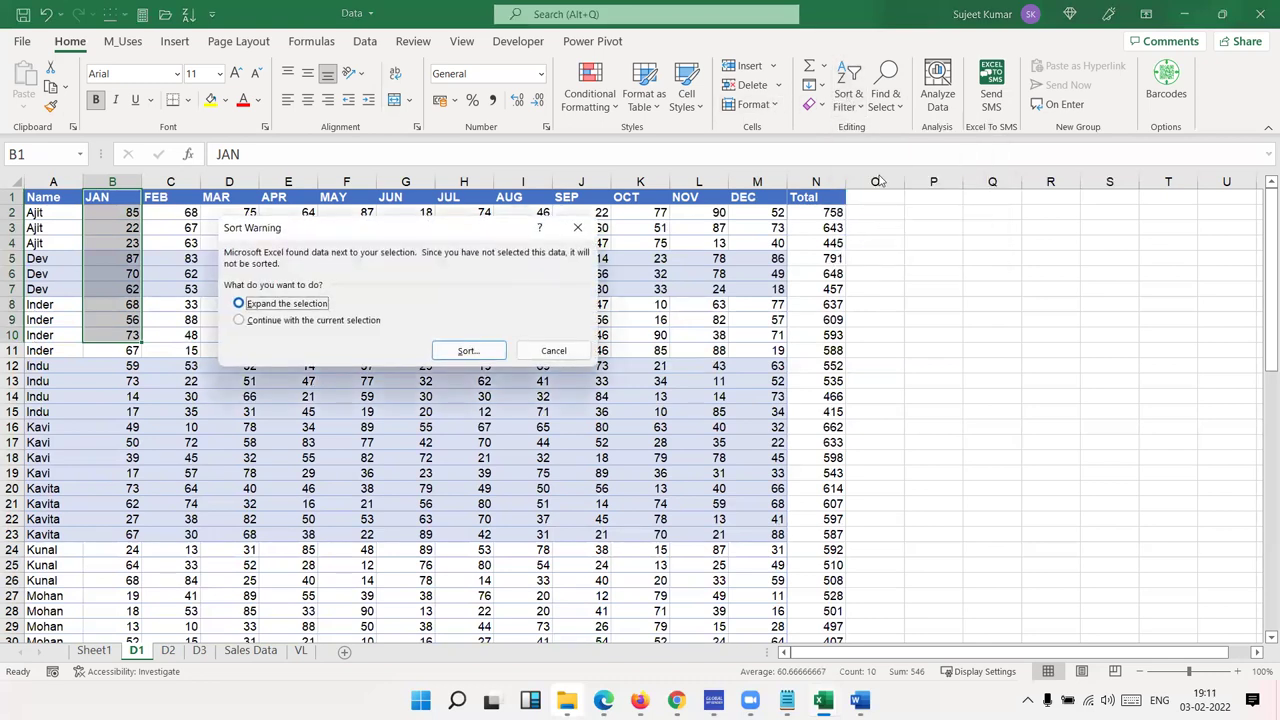
pyautogui.click(580, 350)
pyautogui.click(229, 304)
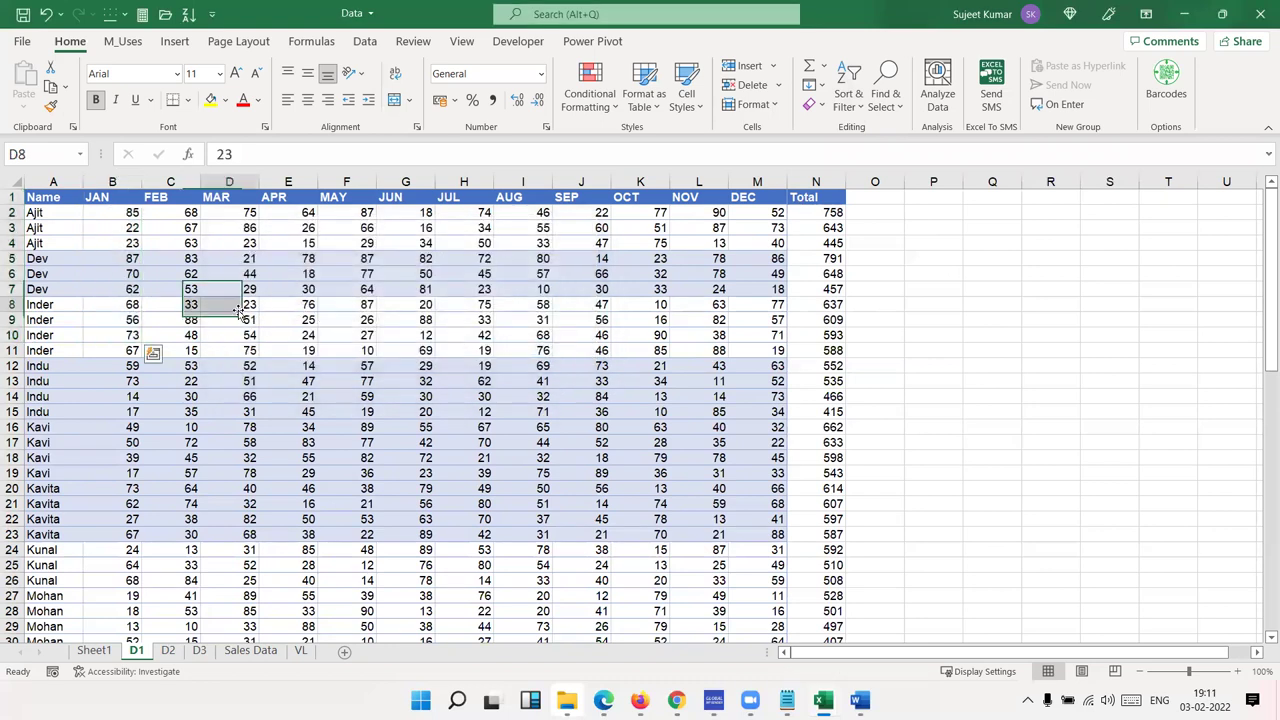
pyautogui.click(95, 263)
# Custom-sort by Name, then JAN smallest to largest, so the first name's rows read 22, 23, 85
pyautogui.click(845, 105)
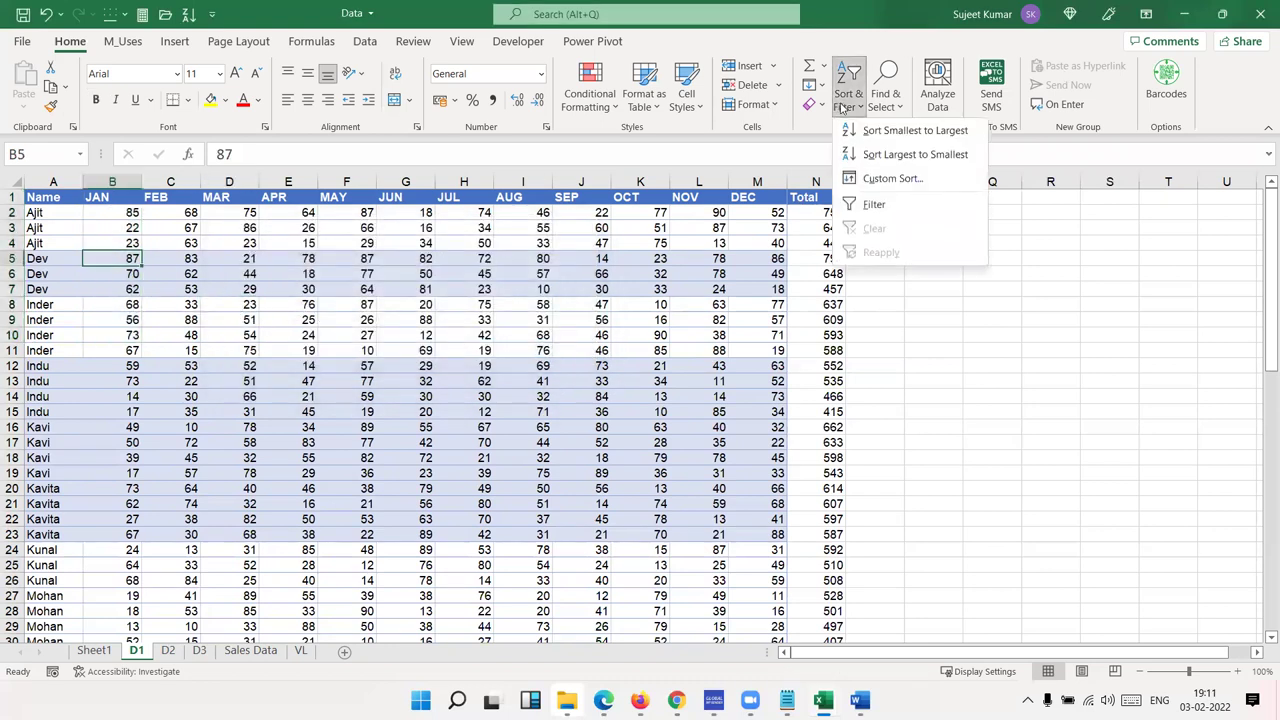
pyautogui.click(886, 177)
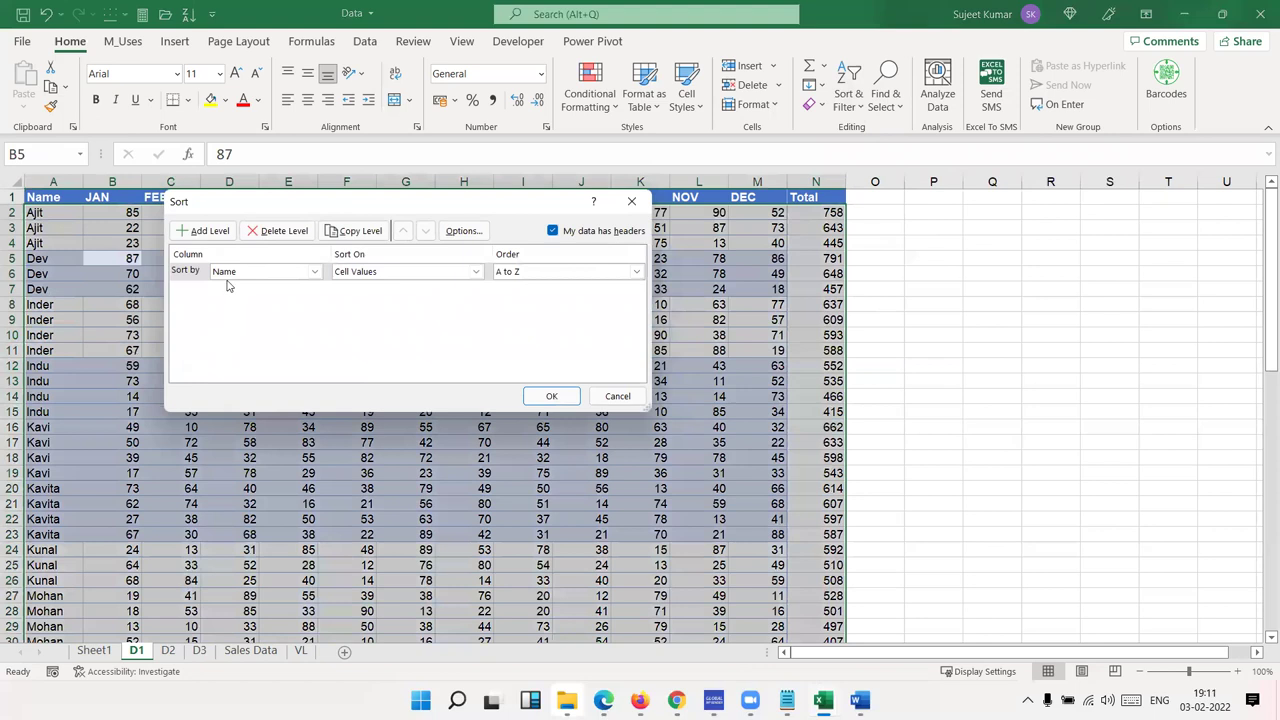
pyautogui.click(210, 231)
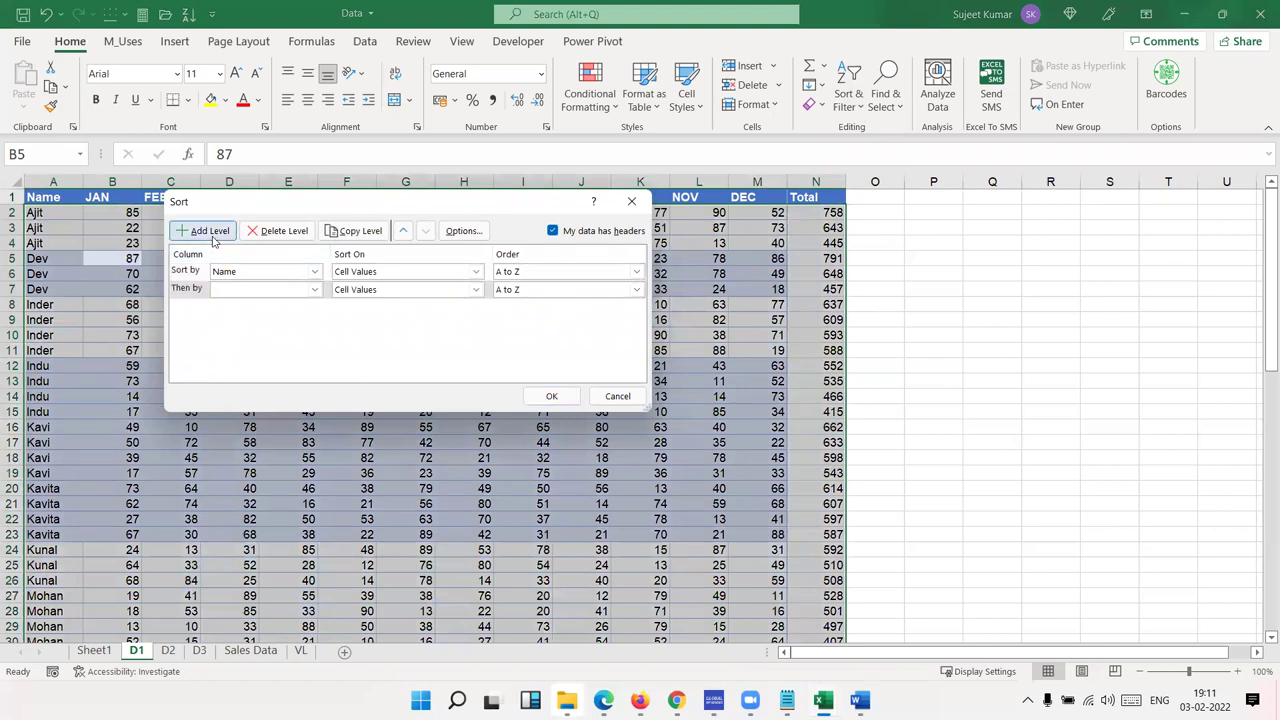
pyautogui.click(224, 290)
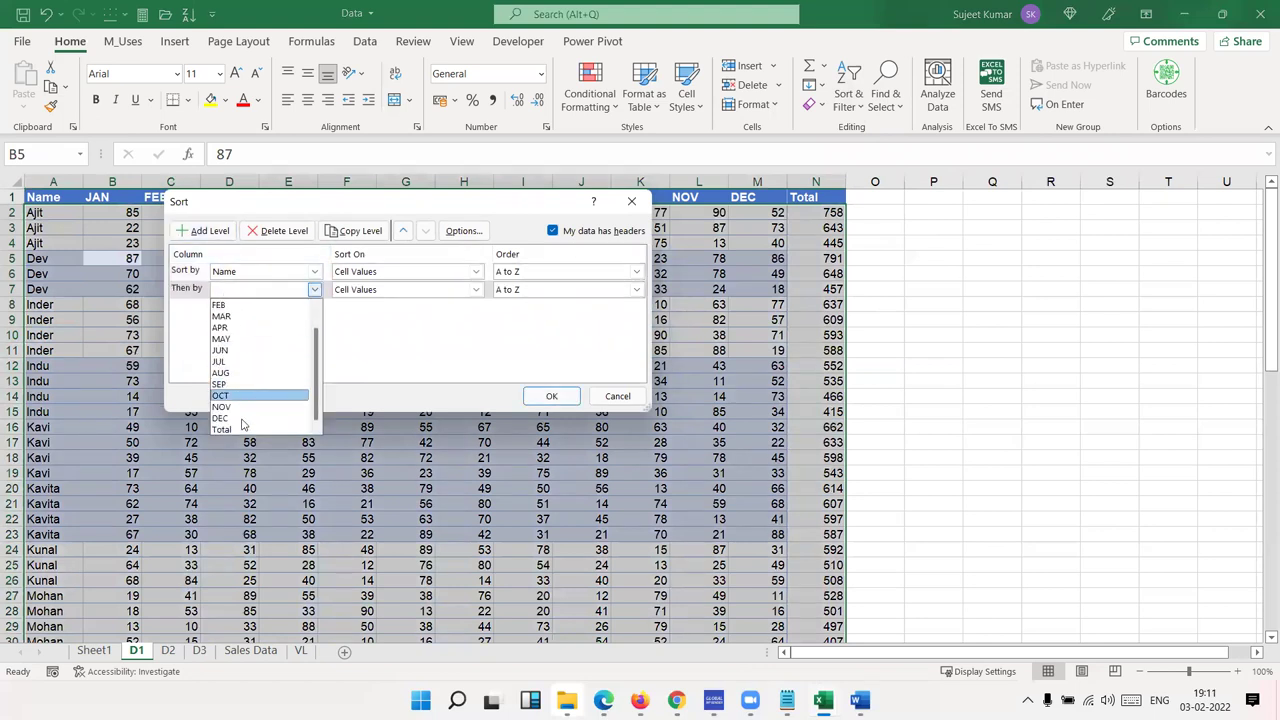
pyautogui.click(236, 318)
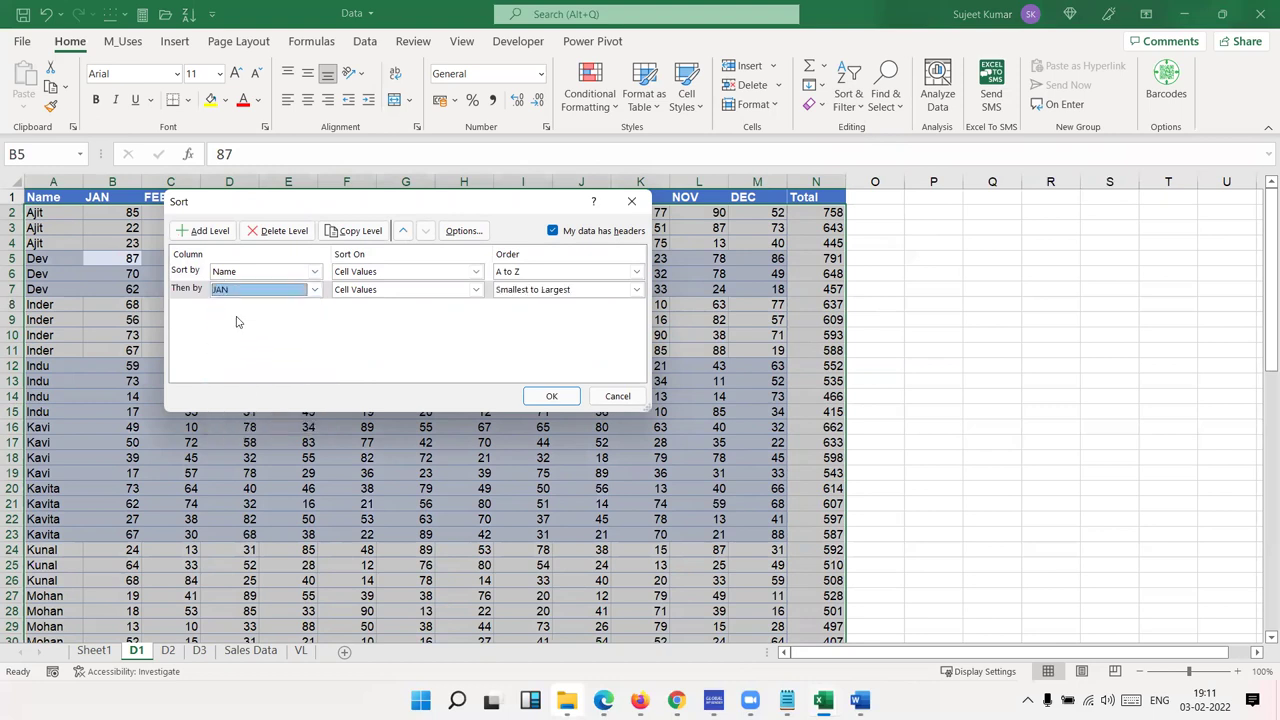
pyautogui.click(520, 291)
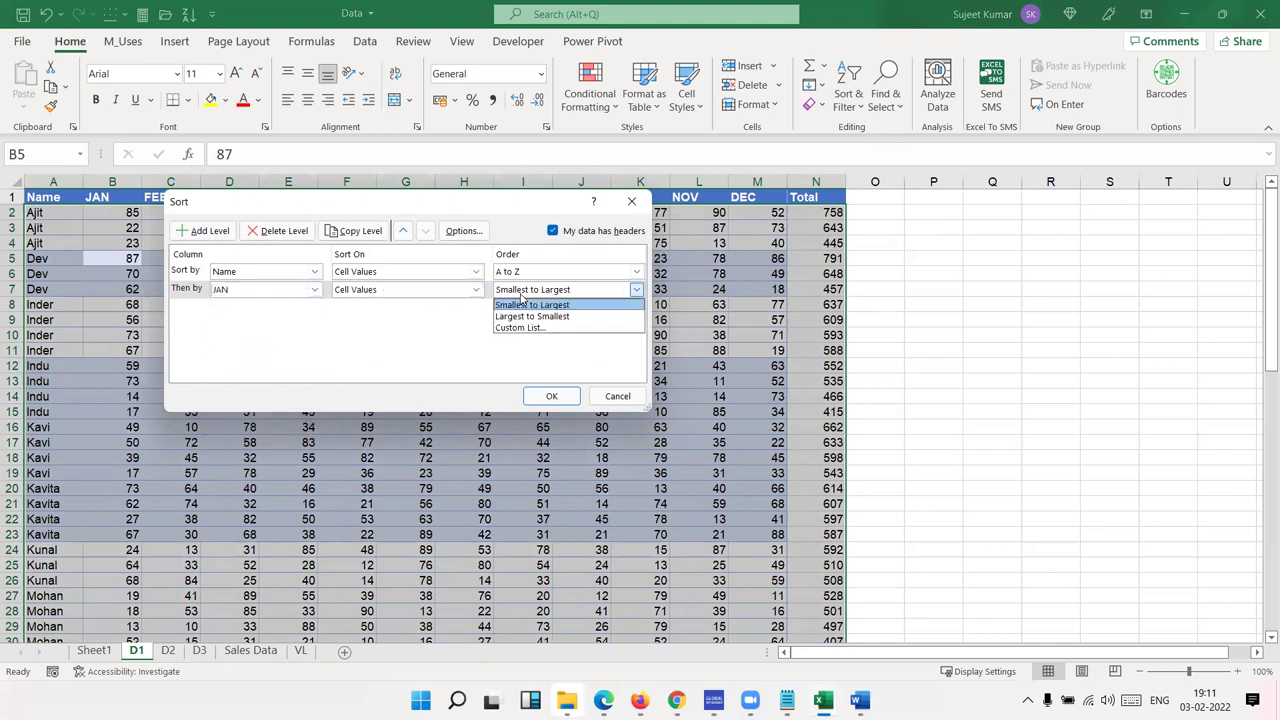
pyautogui.click(520, 302)
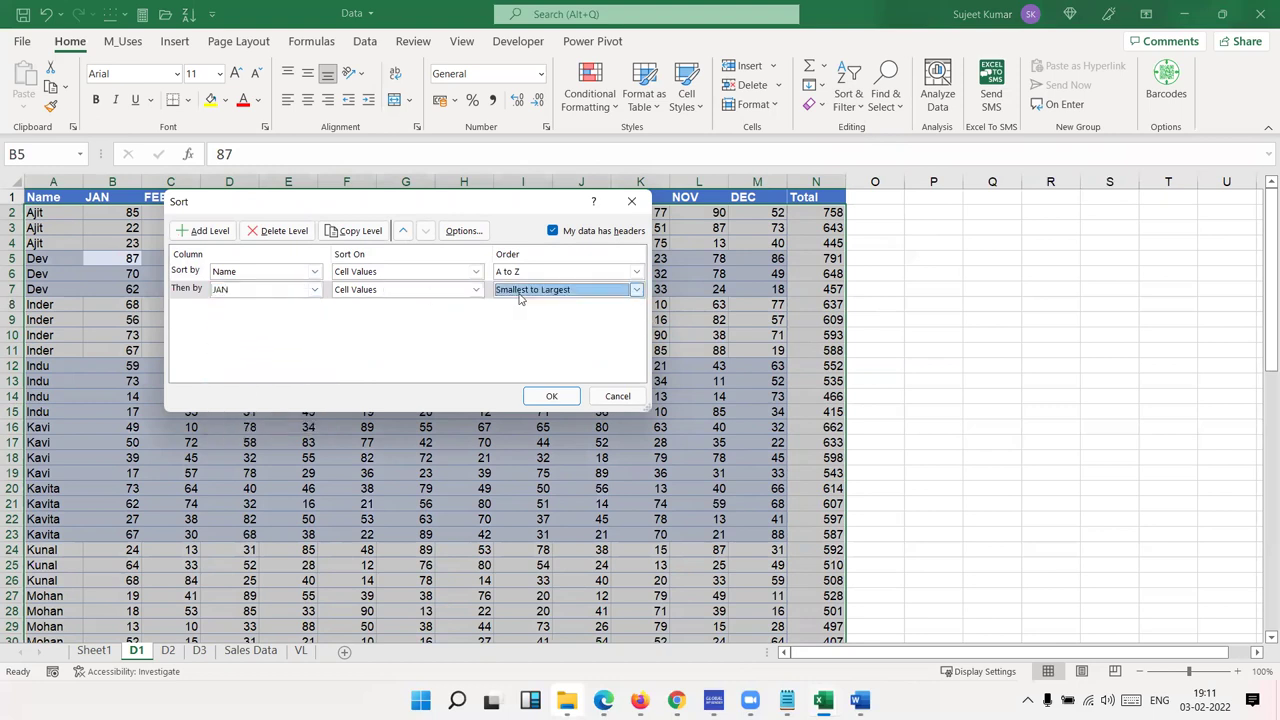
pyautogui.click(549, 396)
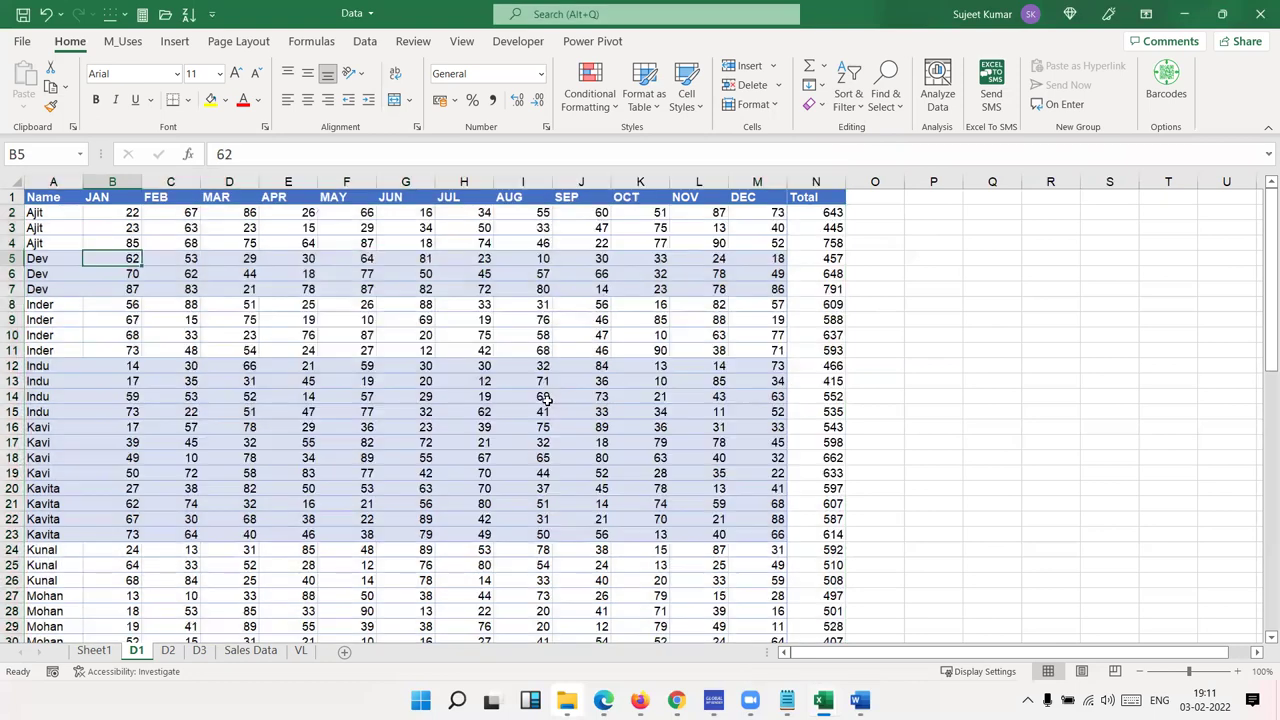
pyautogui.click(116, 219)
pyautogui.click(124, 229)
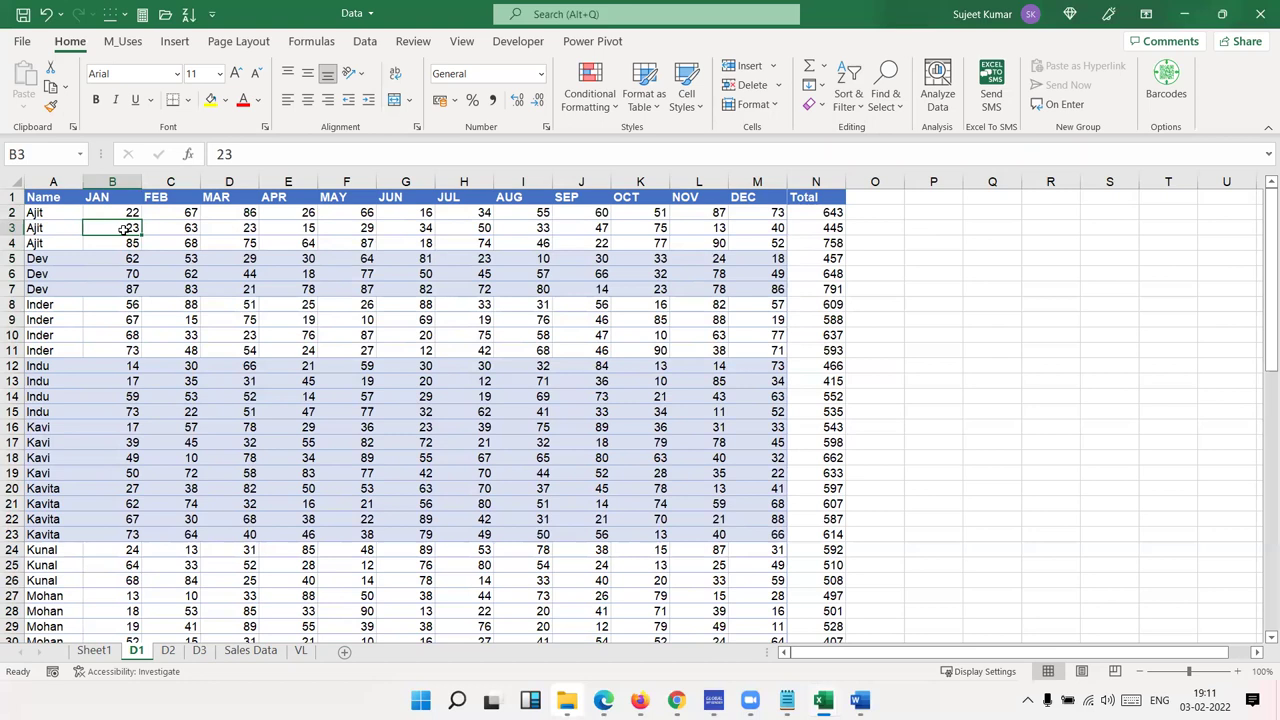
pyautogui.moveTo(71, 258); pyautogui.dragTo(70, 350)
pyautogui.click(75, 310)
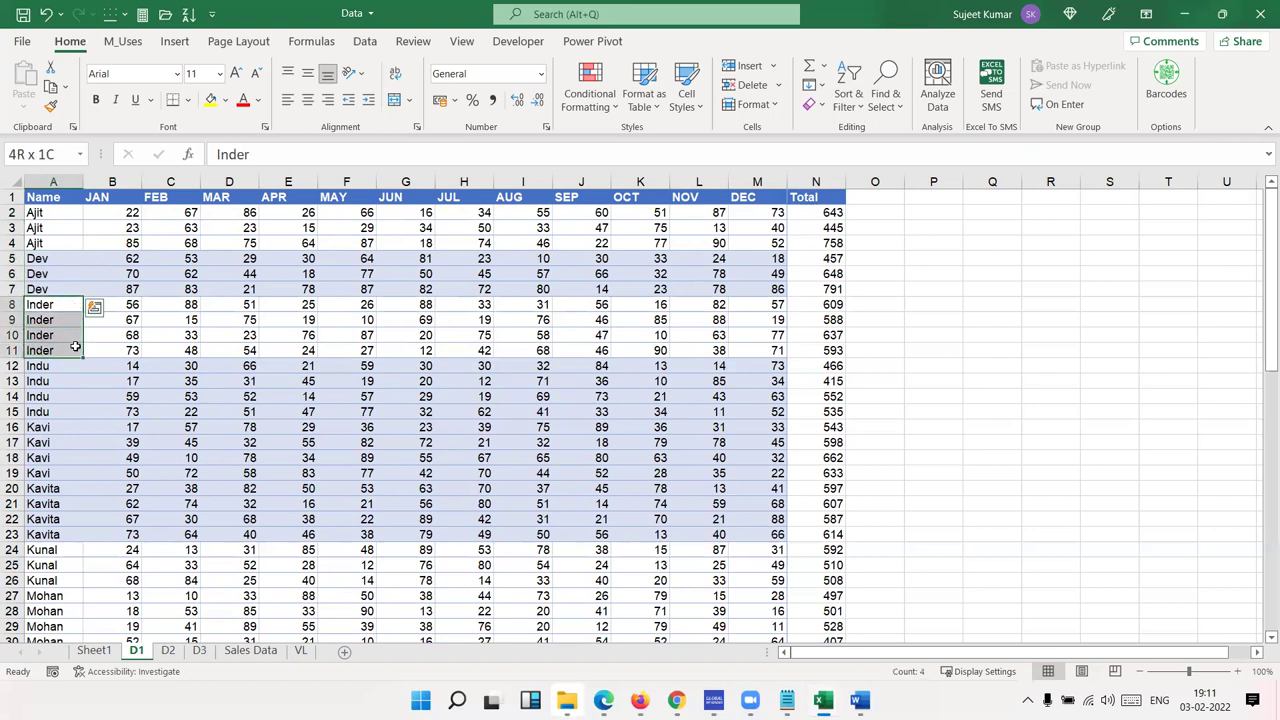
pyautogui.click(53, 210)
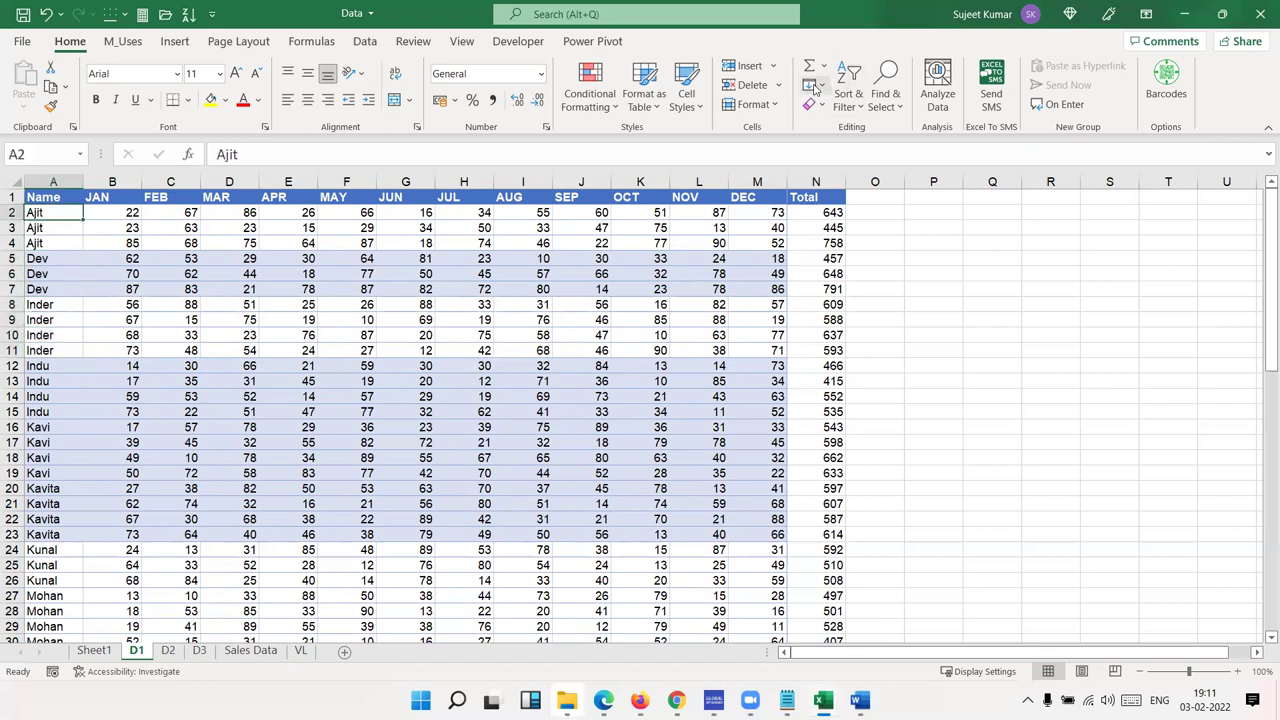
# Clear all fill colour from the whole worksheet with No Fill
pyautogui.click(13, 183)
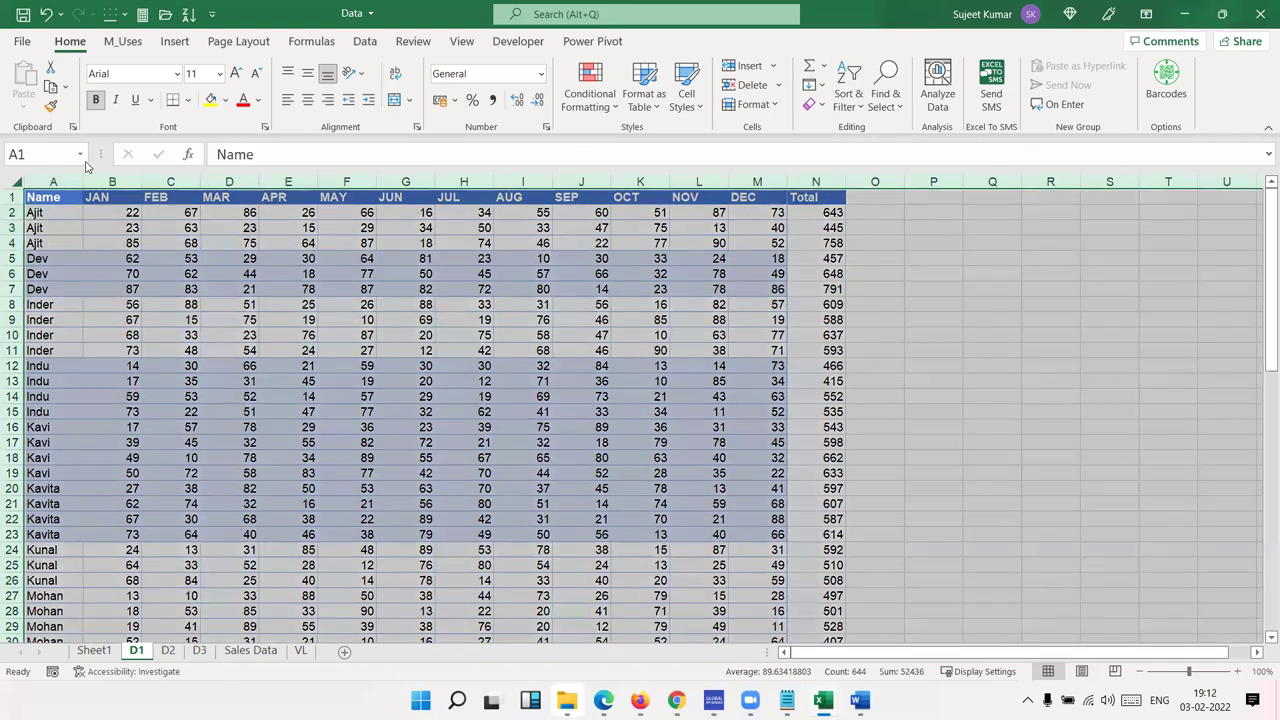
pyautogui.click(225, 100)
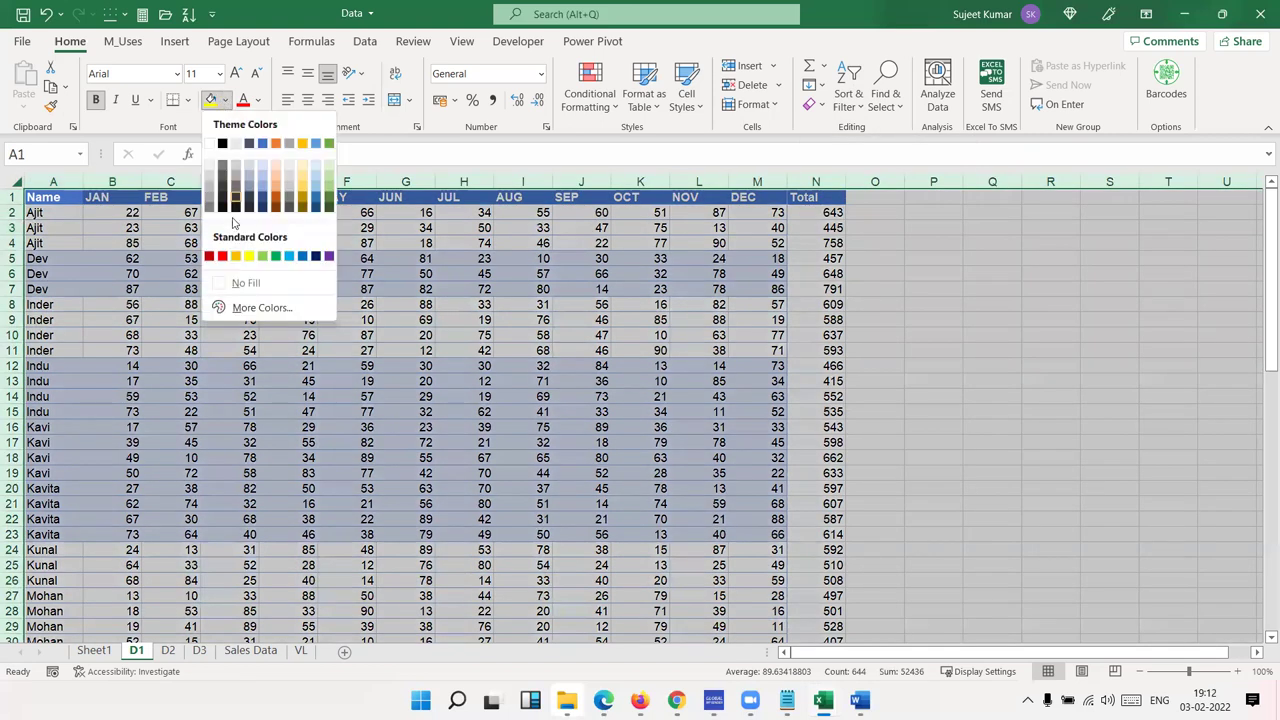
pyautogui.click(244, 284)
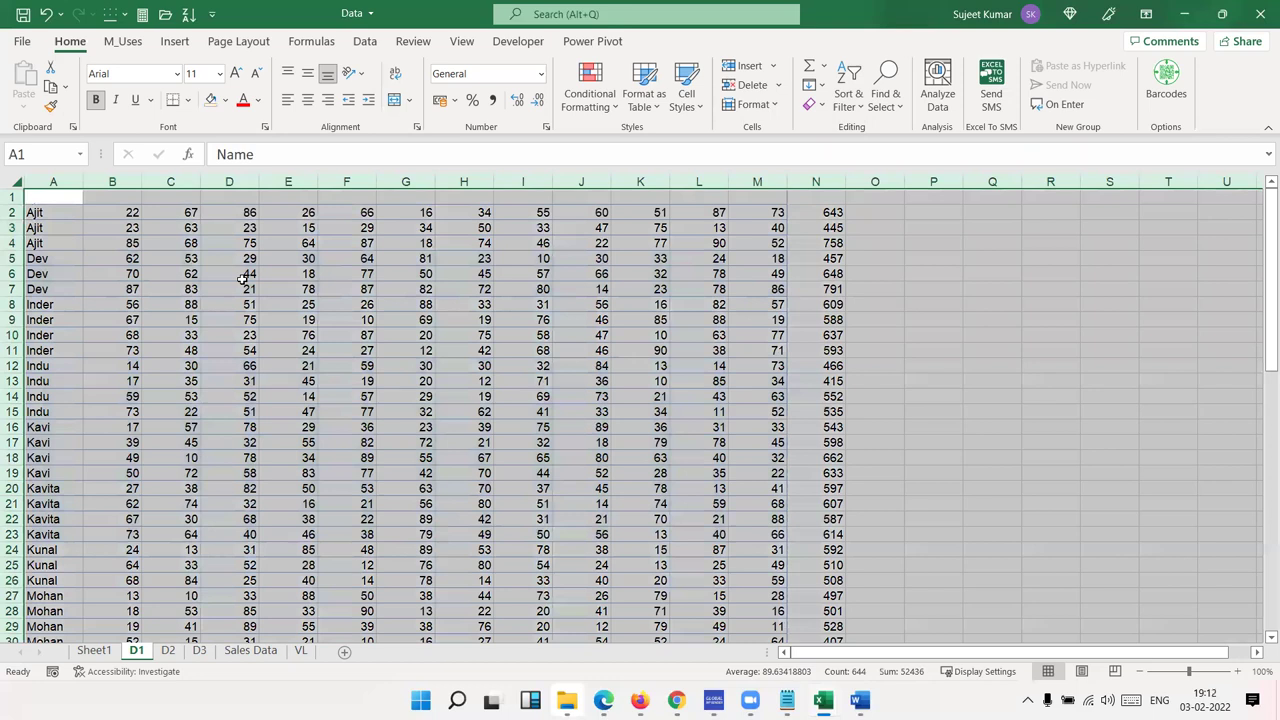
pyautogui.click(244, 280)
# Make the header row A1:N1 text red
pyautogui.click(46, 196)
pyautogui.hotkey('ctrl', 'shift', 'Right')
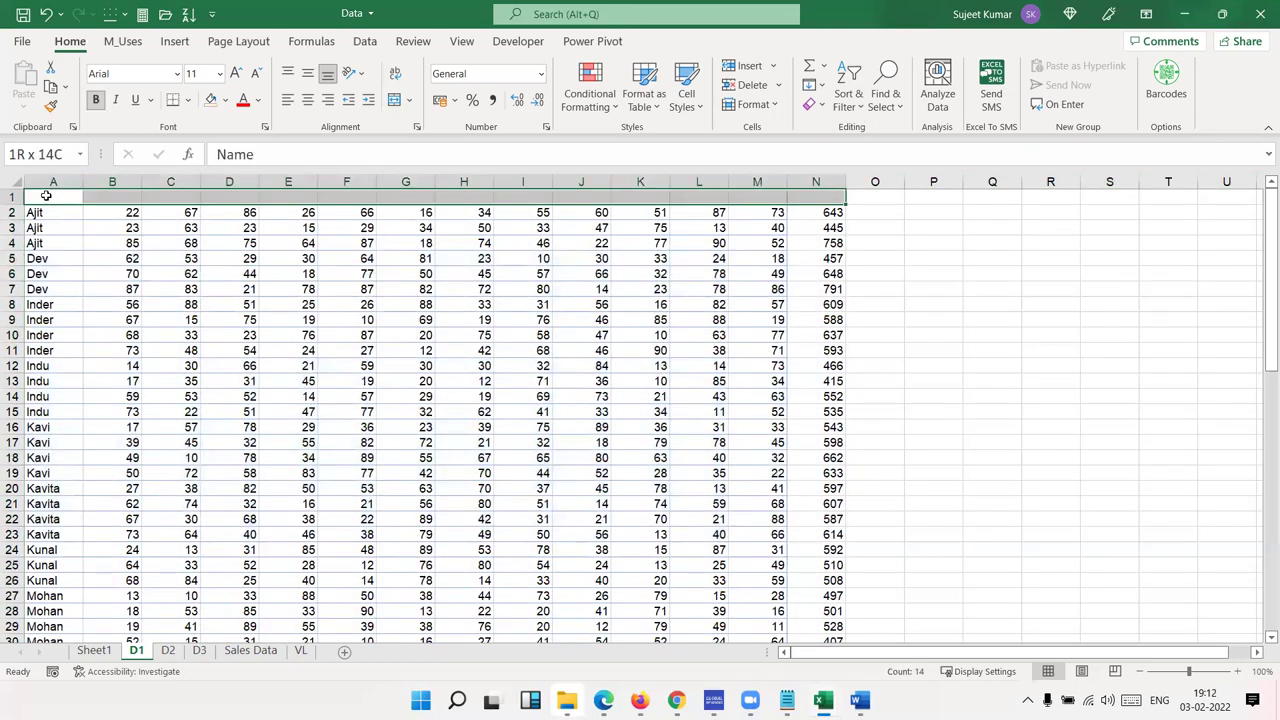
pyautogui.click(241, 100)
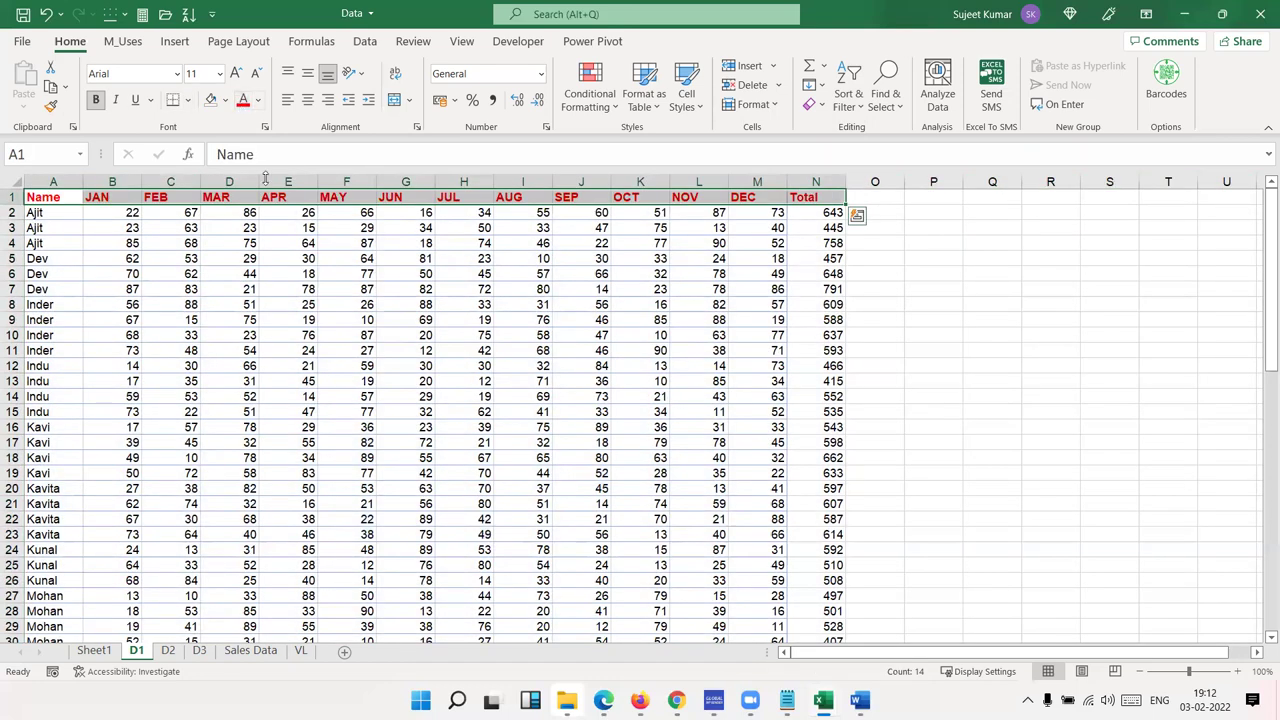
pyautogui.click(280, 260)
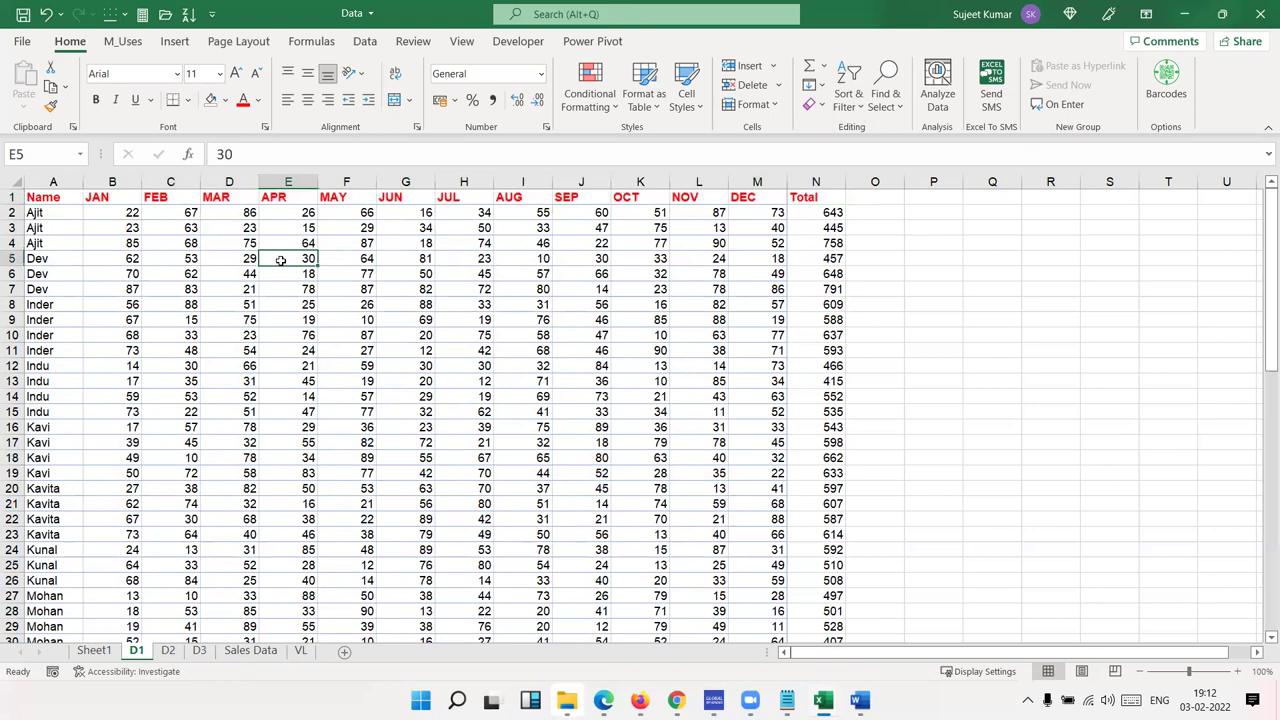
pyautogui.click(132, 457)
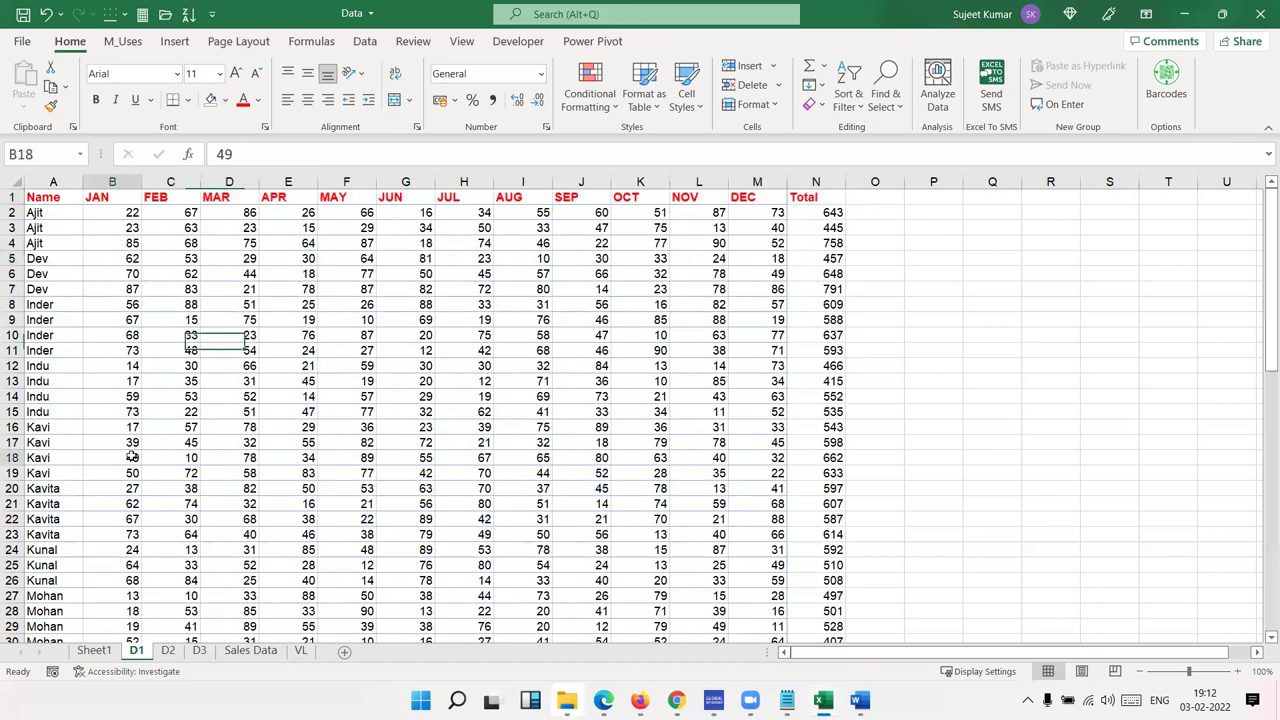
# Fill JAN cells B18 (49), B31 (28) and B39 (18) with orange
pyautogui.click(226, 100)
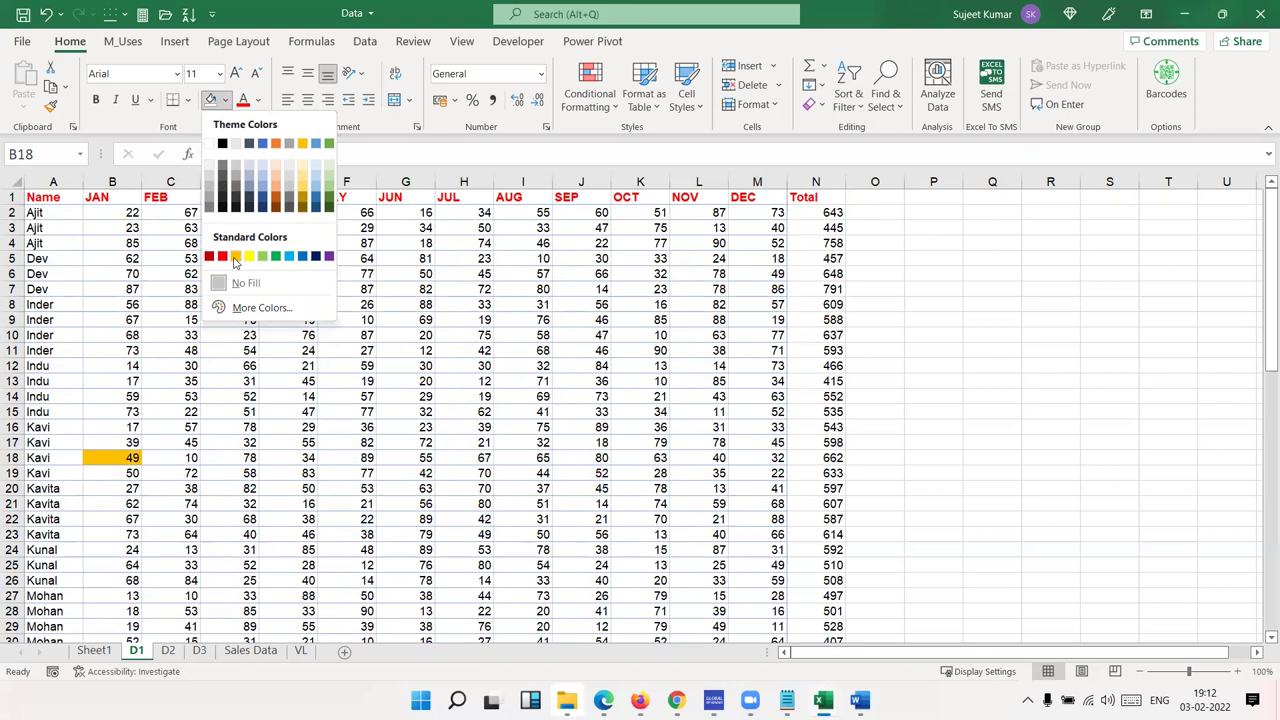
pyautogui.click(235, 257)
pyautogui.scroll(-3, 105, 520)
pyautogui.click(112, 503)
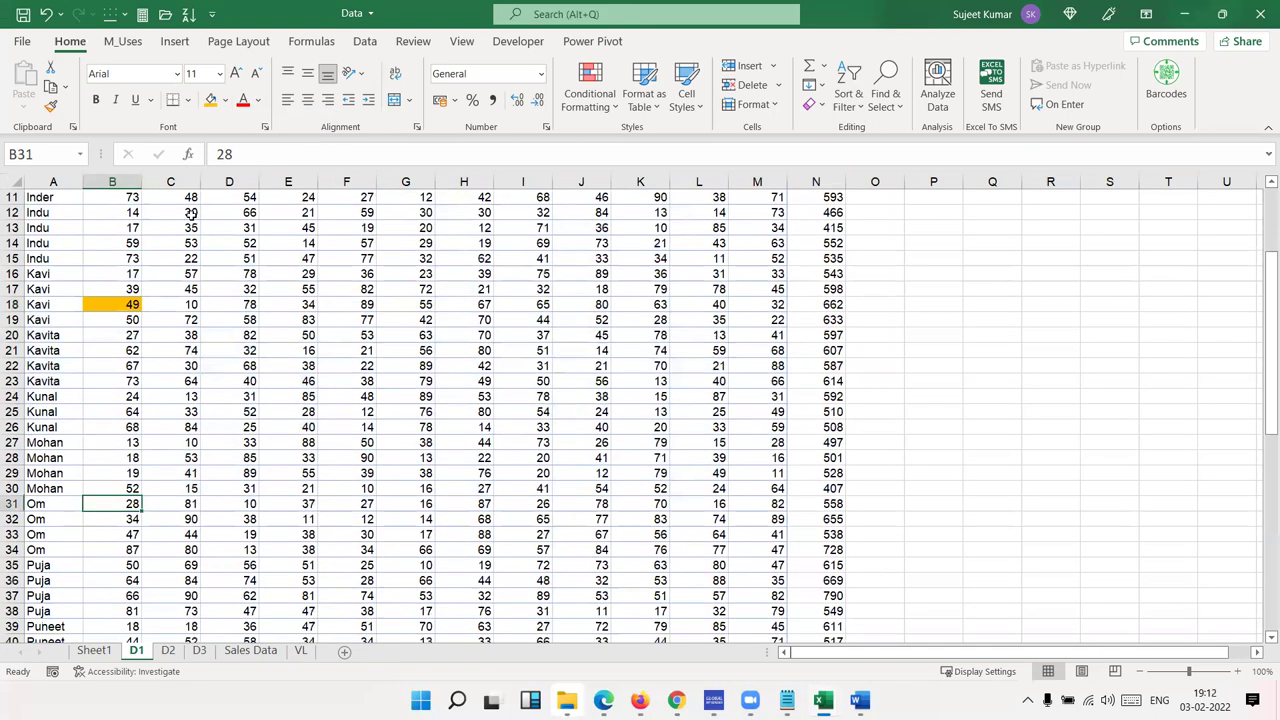
pyautogui.click(211, 100)
pyautogui.scroll(-17, 111, 494)
pyautogui.scroll(7, 130, 358)
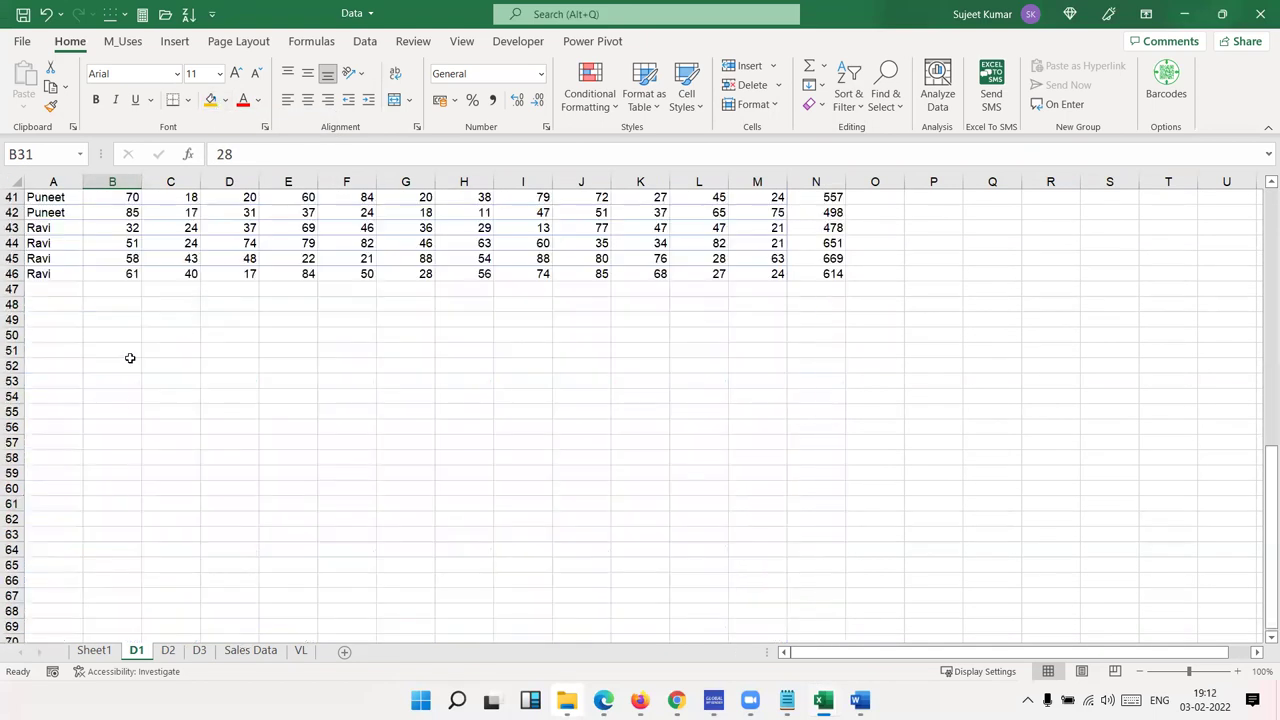
pyautogui.scroll(3, 130, 358)
pyautogui.click(146, 335)
pyautogui.click(134, 320)
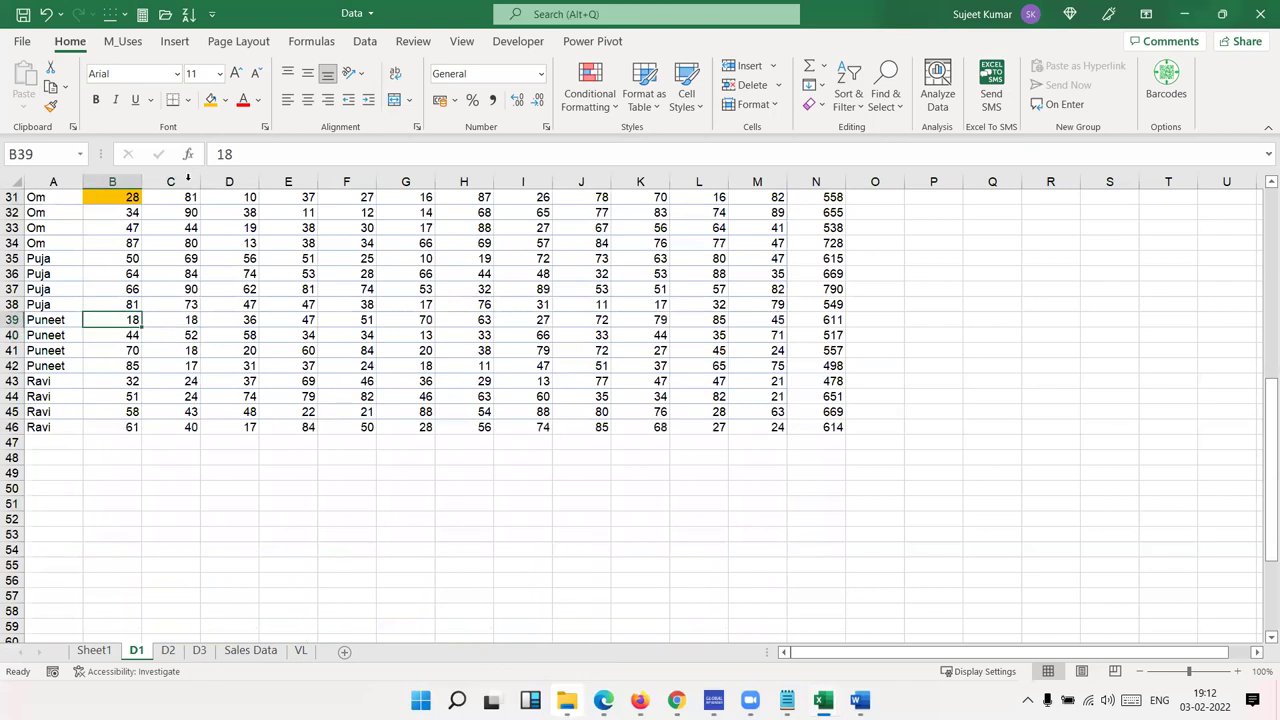
pyautogui.click(211, 100)
pyautogui.scroll(10, 220, 238)
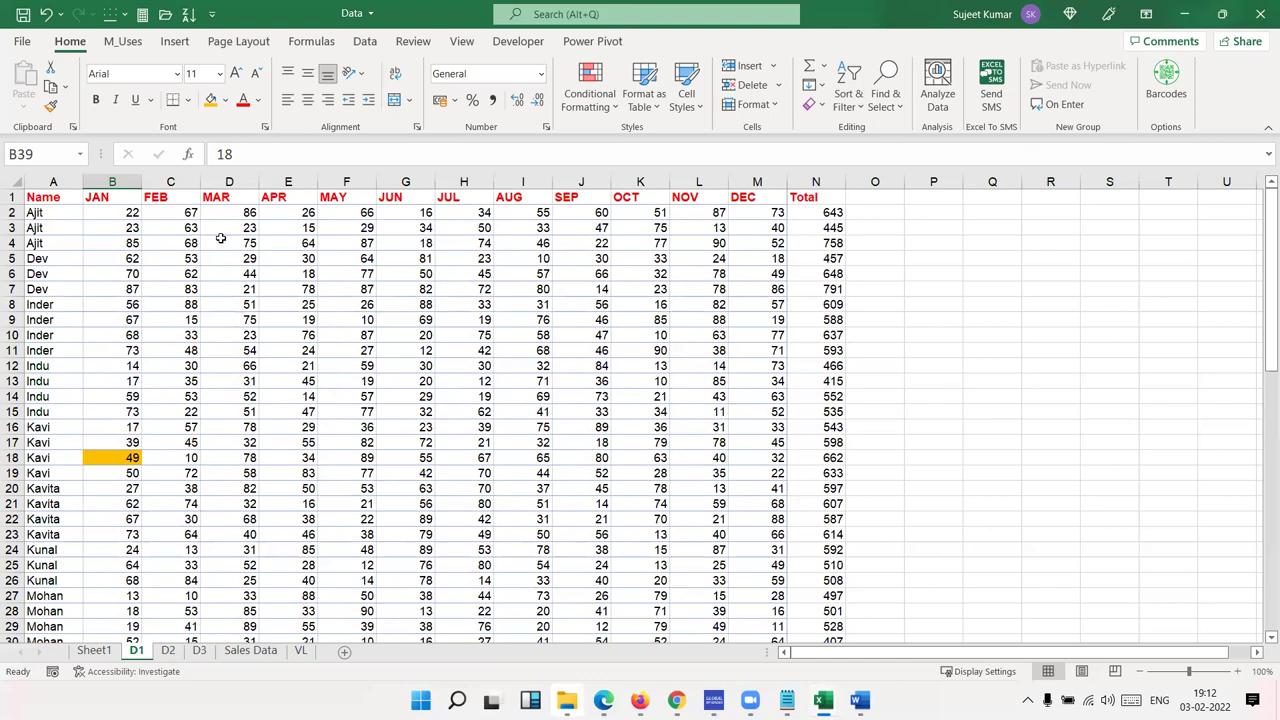
pyautogui.click(364, 41)
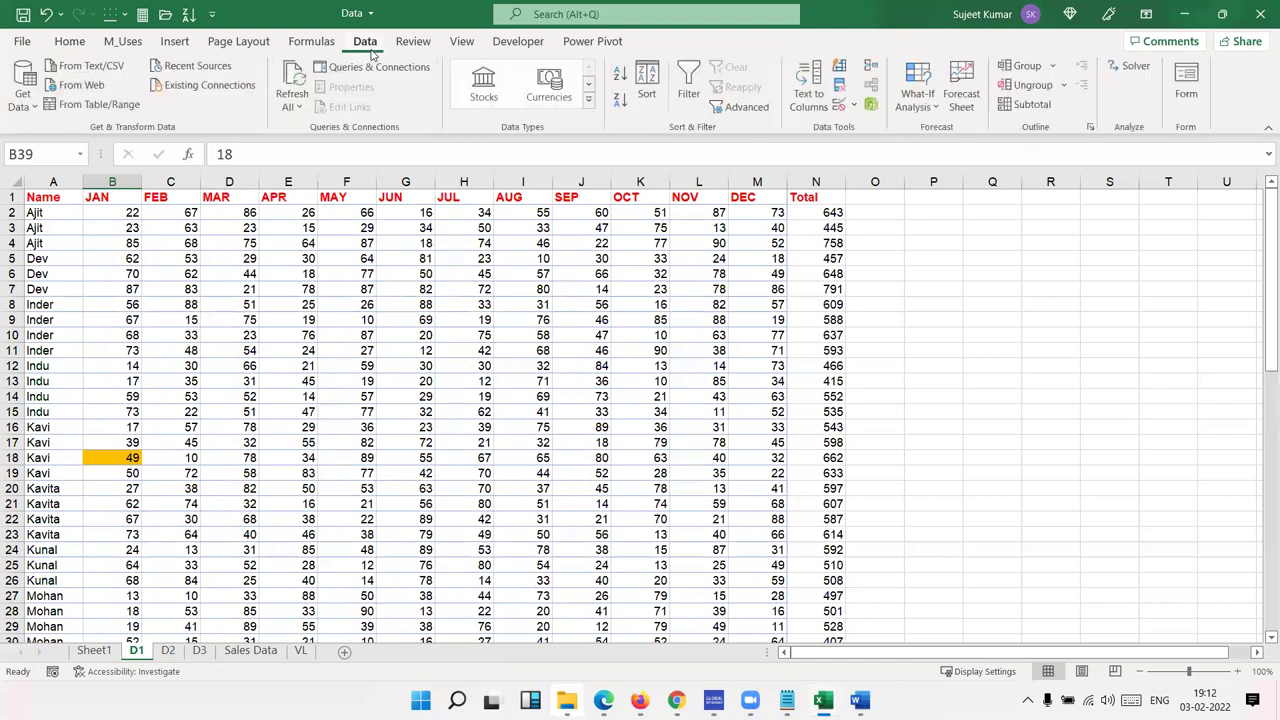
pyautogui.click(146, 217)
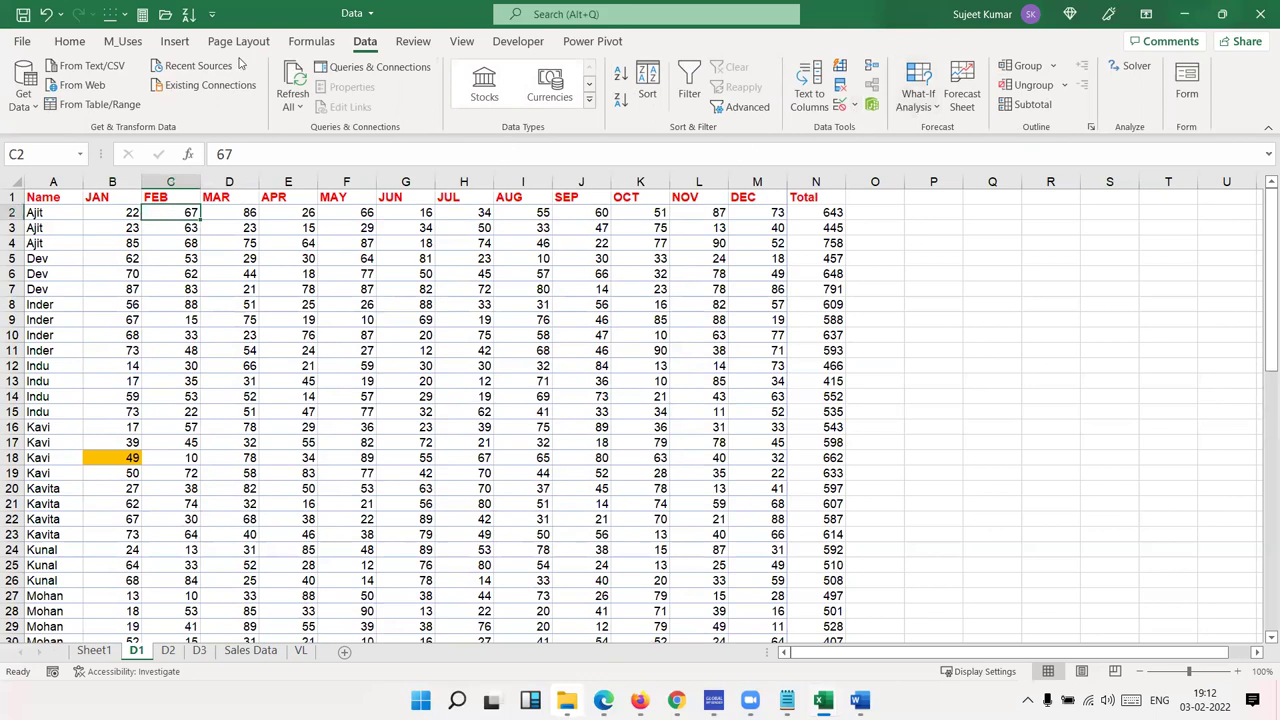
pyautogui.click(70, 41)
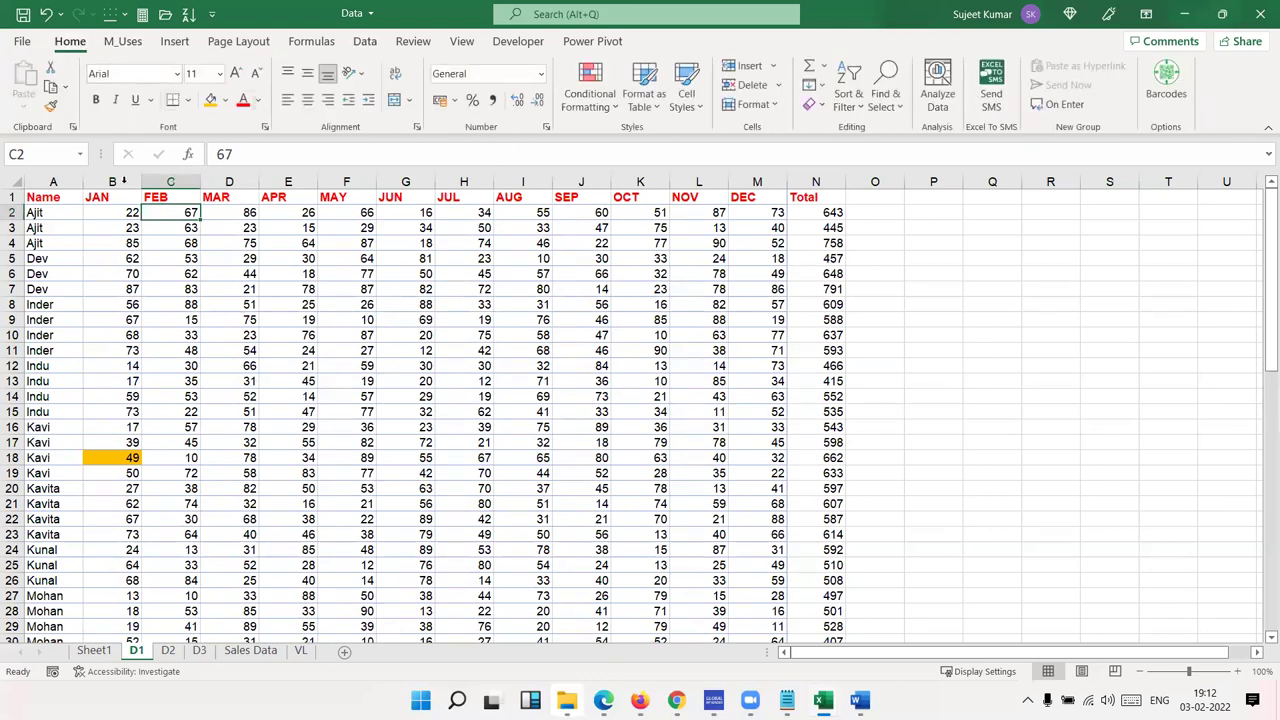
# Replace the Custom Sort levels with one JAN level on Cell Color, No Cell Color on top
pyautogui.click(44, 200)
pyautogui.click(848, 100)
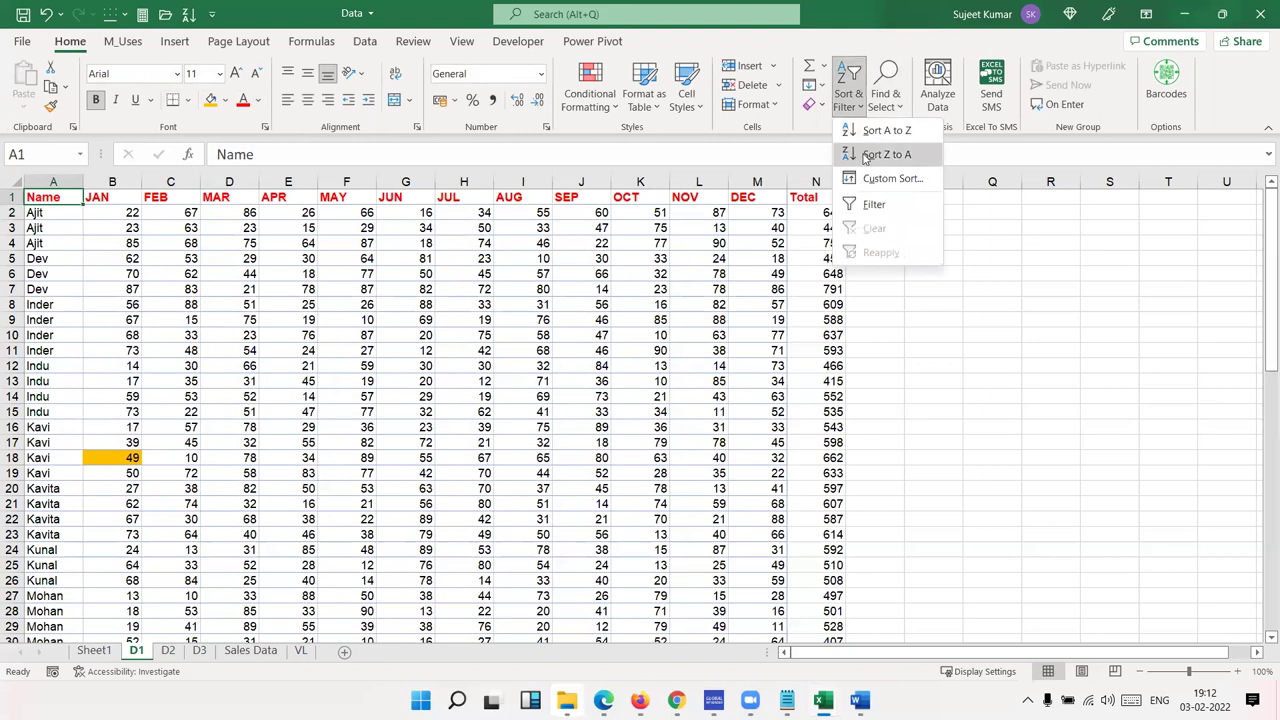
pyautogui.click(866, 177)
pyautogui.click(190, 271)
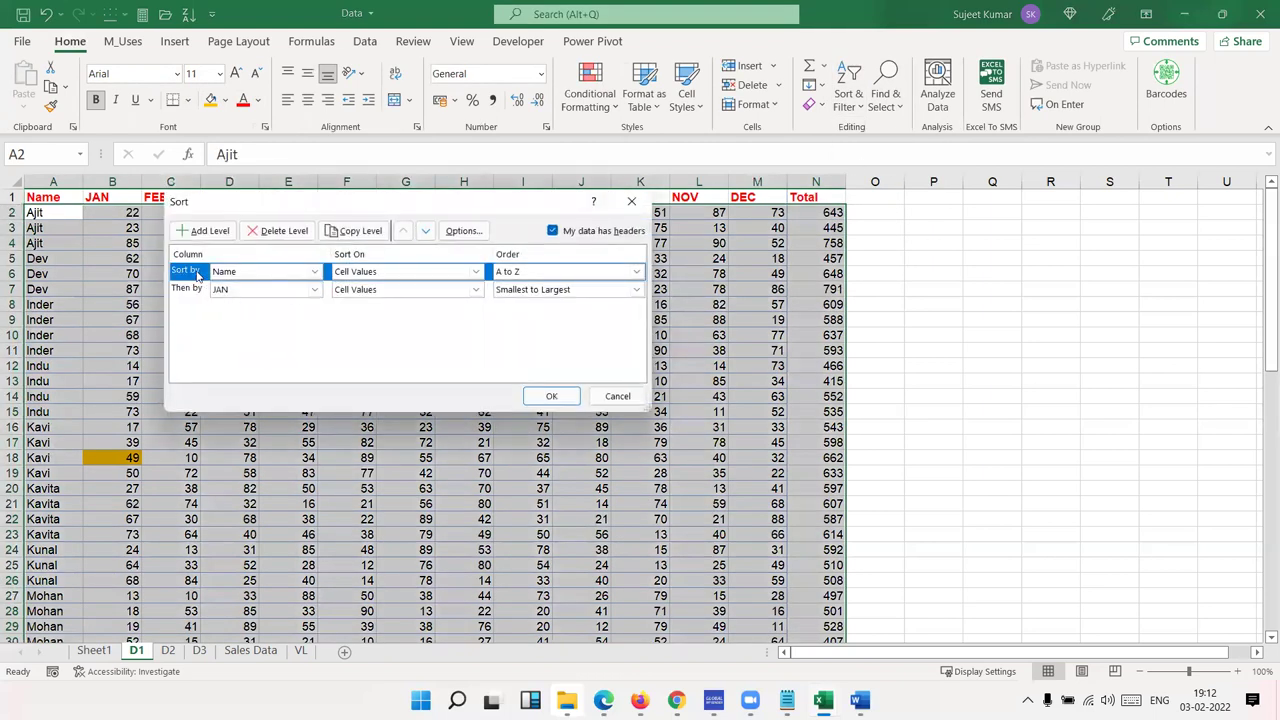
pyautogui.click(200, 236)
pyautogui.click(258, 233)
pyautogui.click(258, 233)
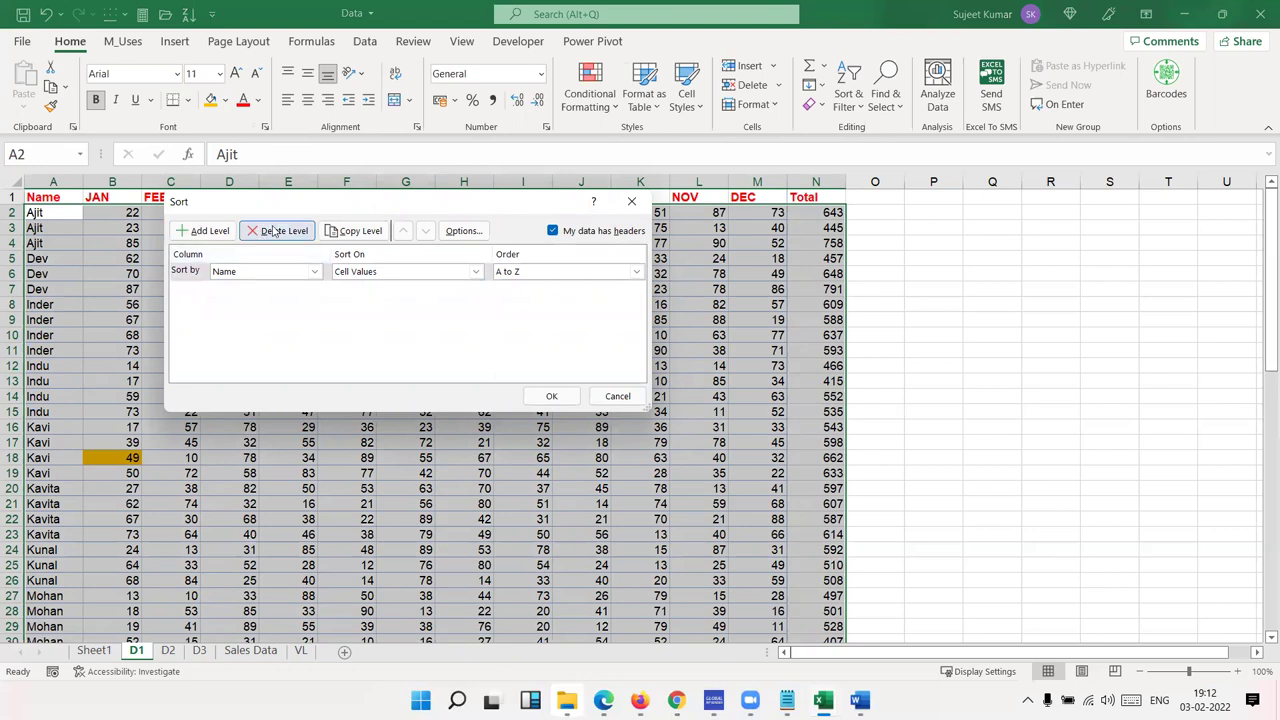
pyautogui.click(297, 275)
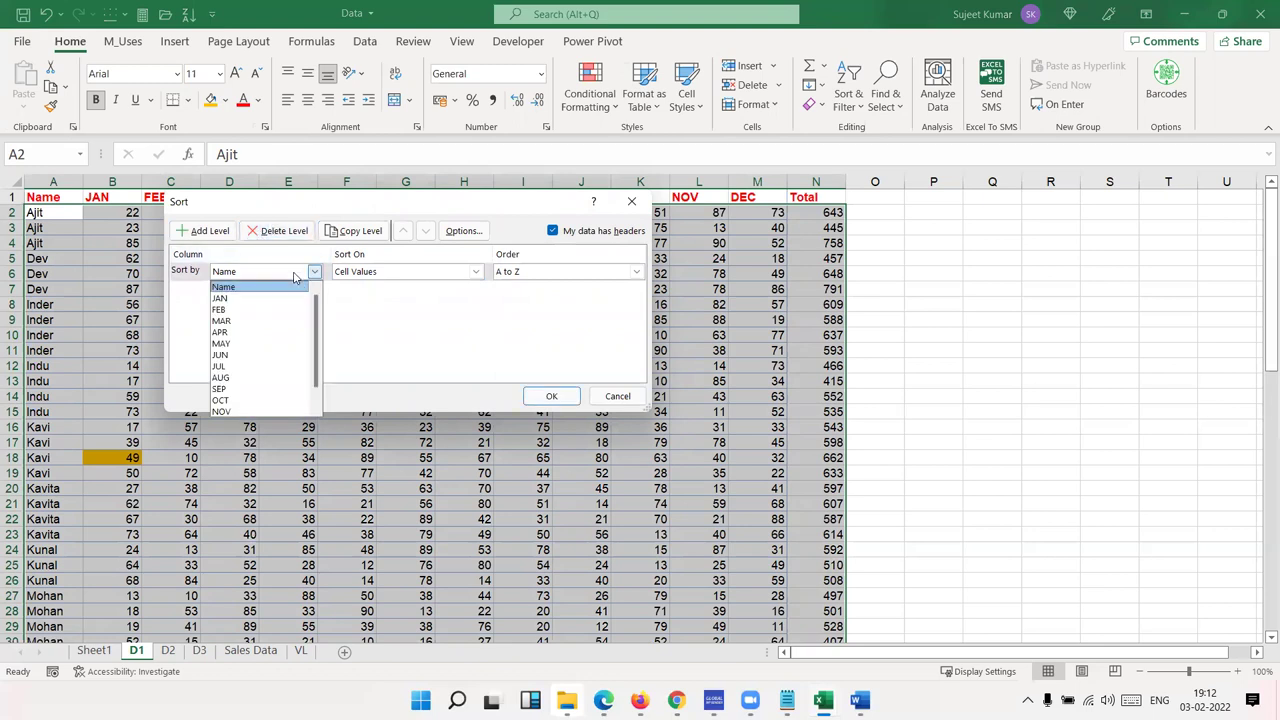
pyautogui.click(260, 299)
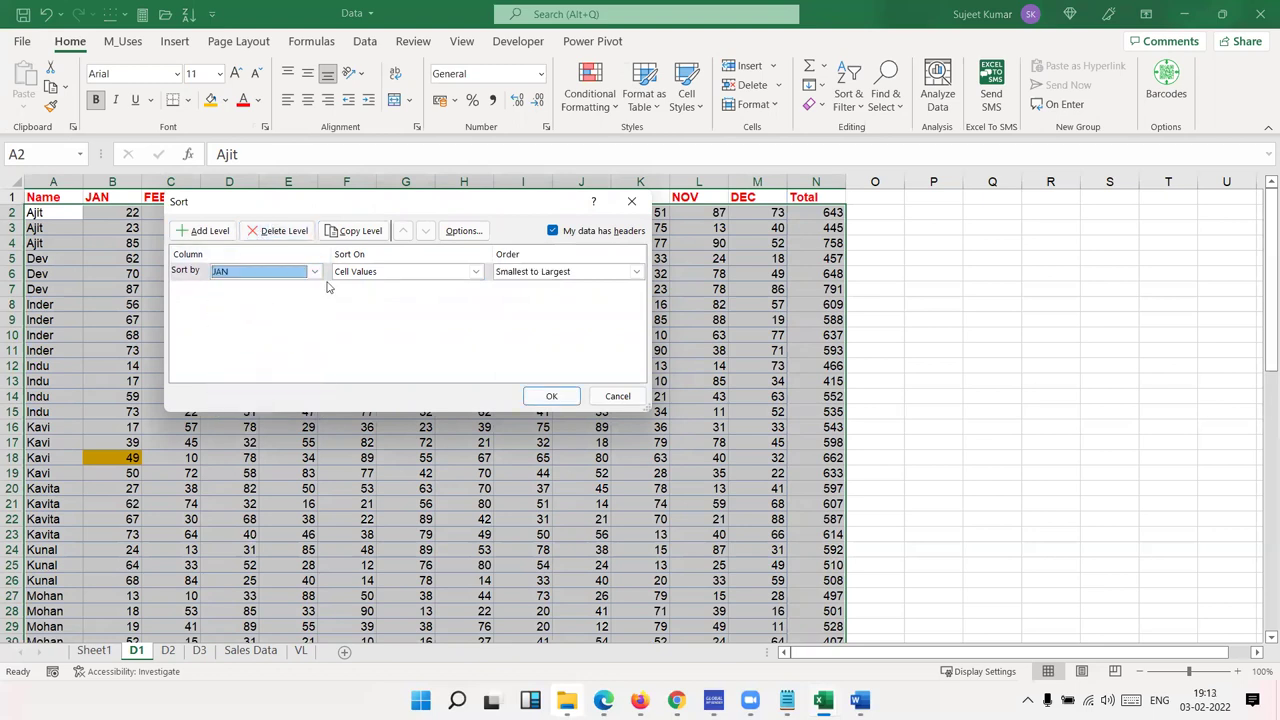
pyautogui.click(418, 272)
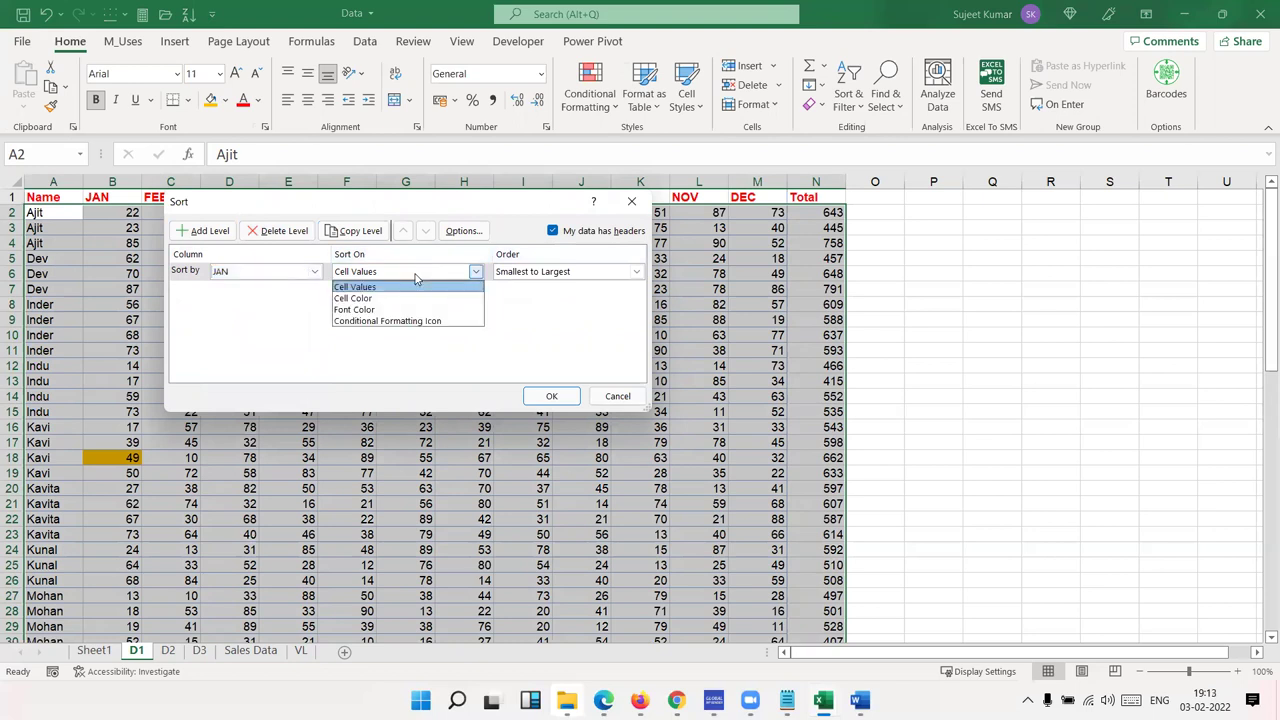
pyautogui.click(407, 298)
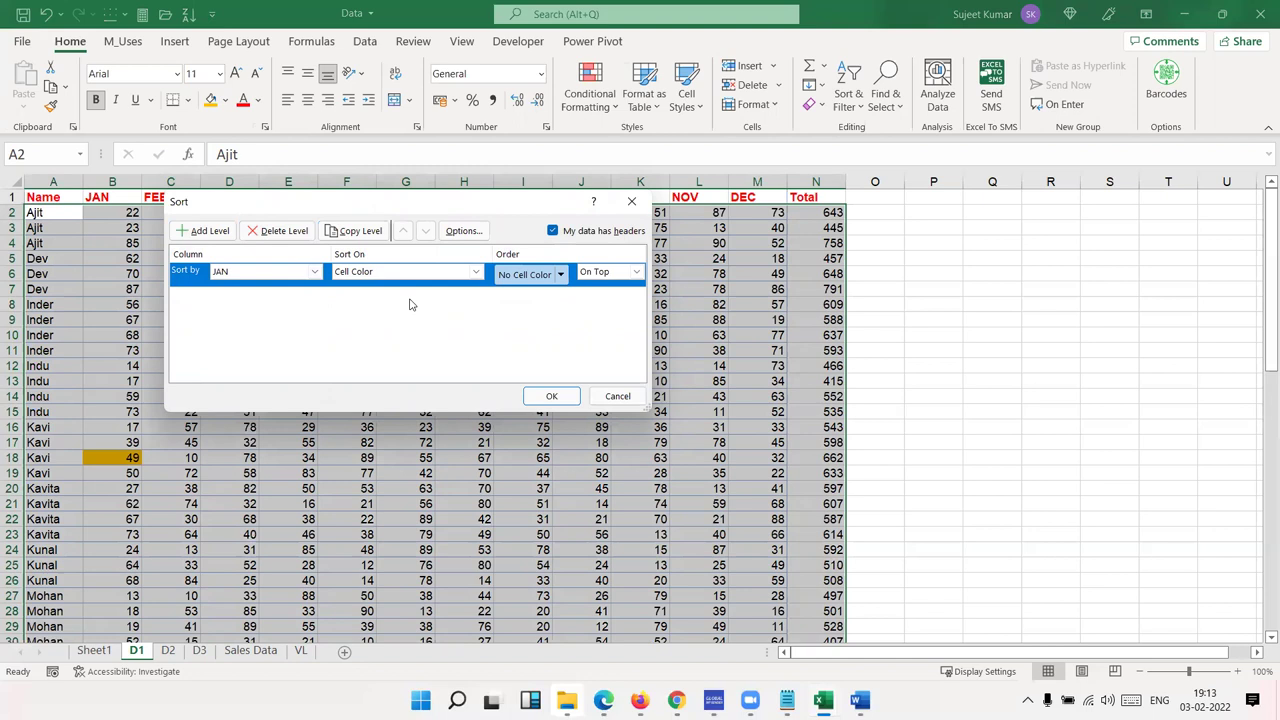
pyautogui.press('Return')
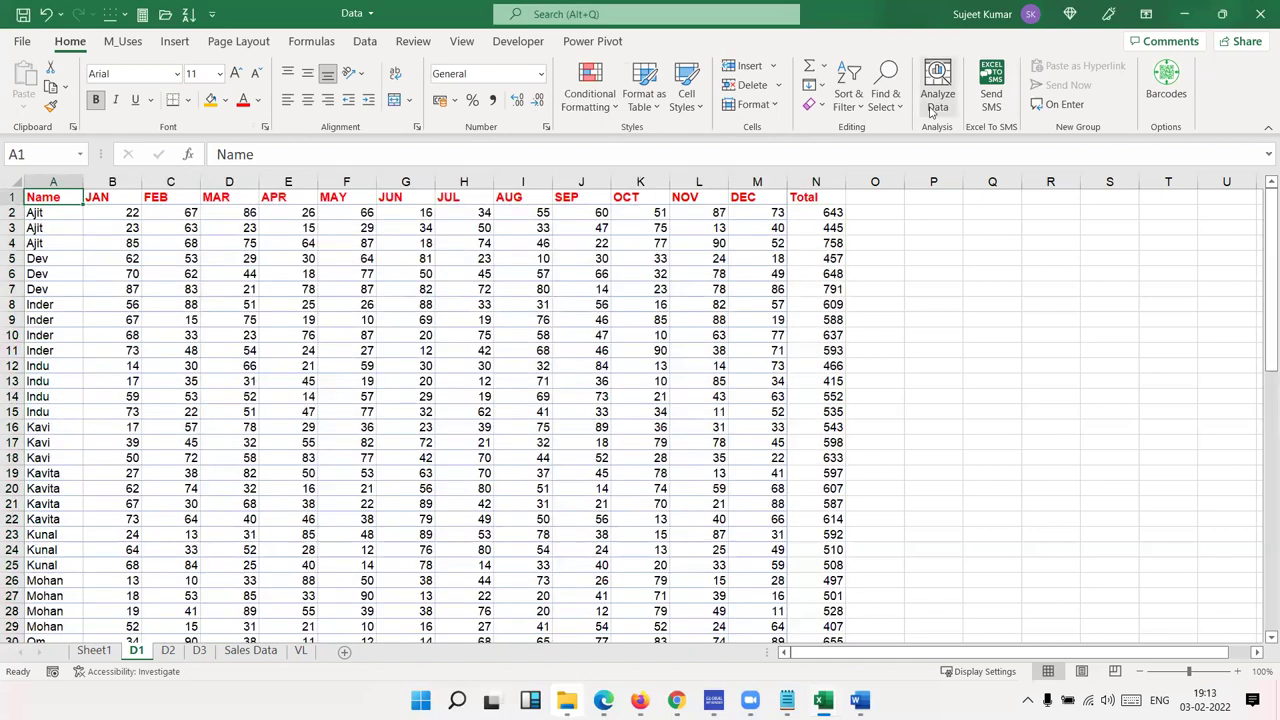
# Custom-sort JAN by orange cell colour On Top, so rows with JAN 49, 28, 18 lead
pyautogui.click(848, 100)
pyautogui.click(888, 178)
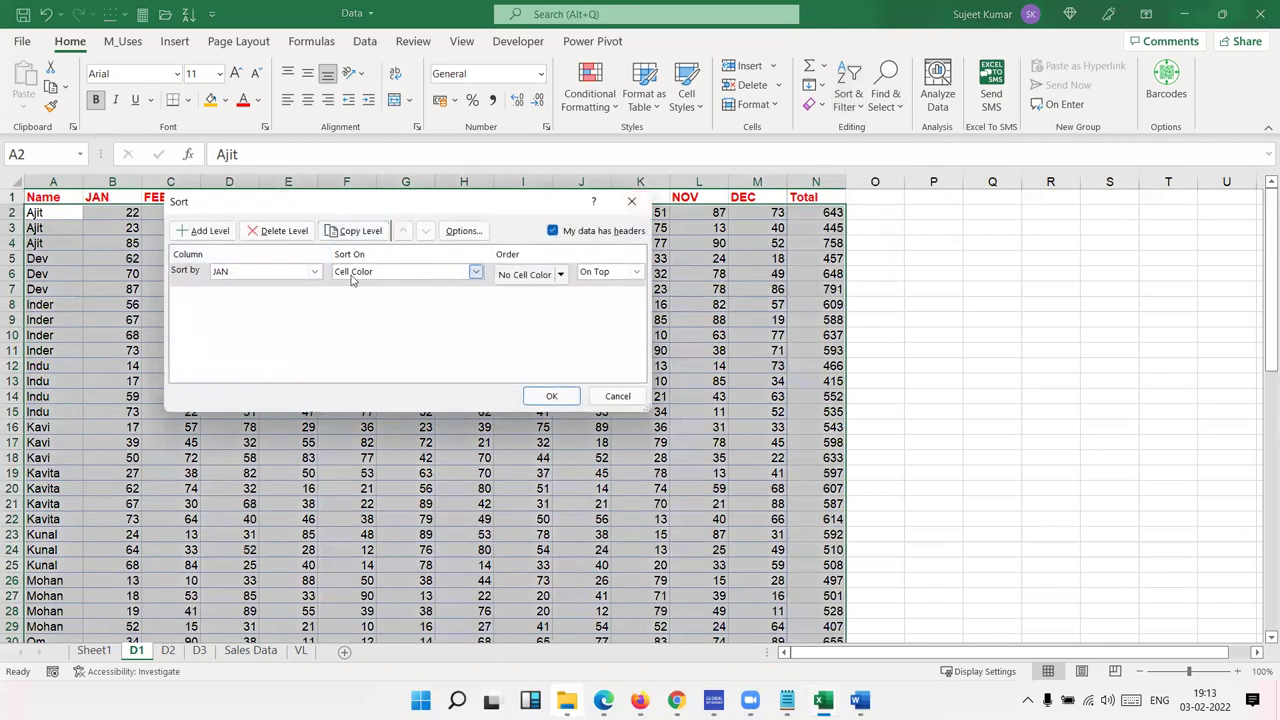
pyautogui.click(351, 280)
pyautogui.click(363, 299)
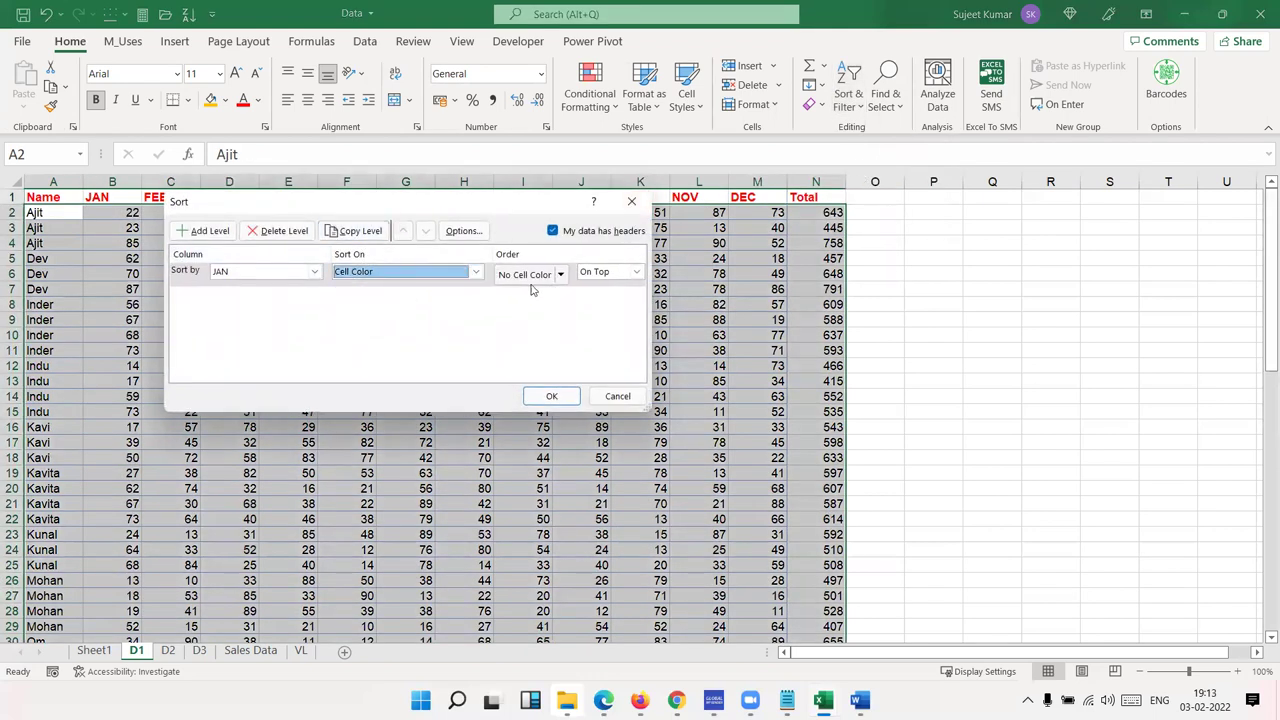
pyautogui.click(535, 275)
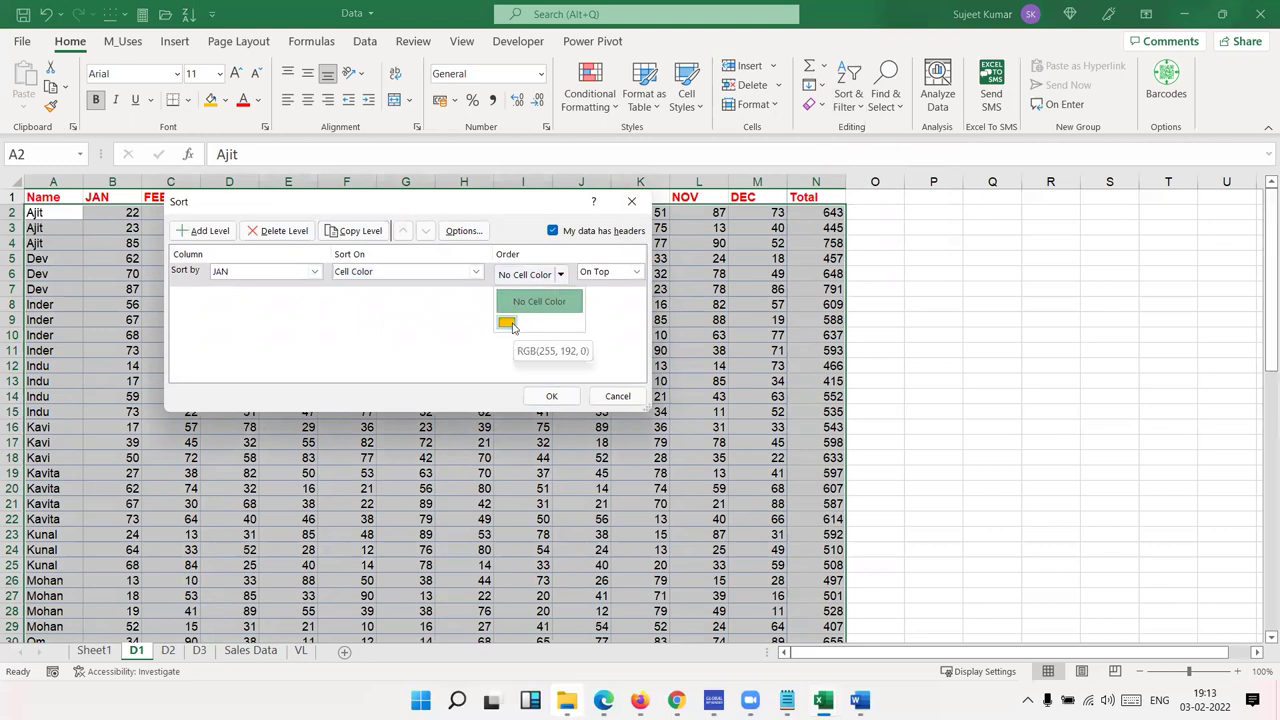
pyautogui.click(507, 323)
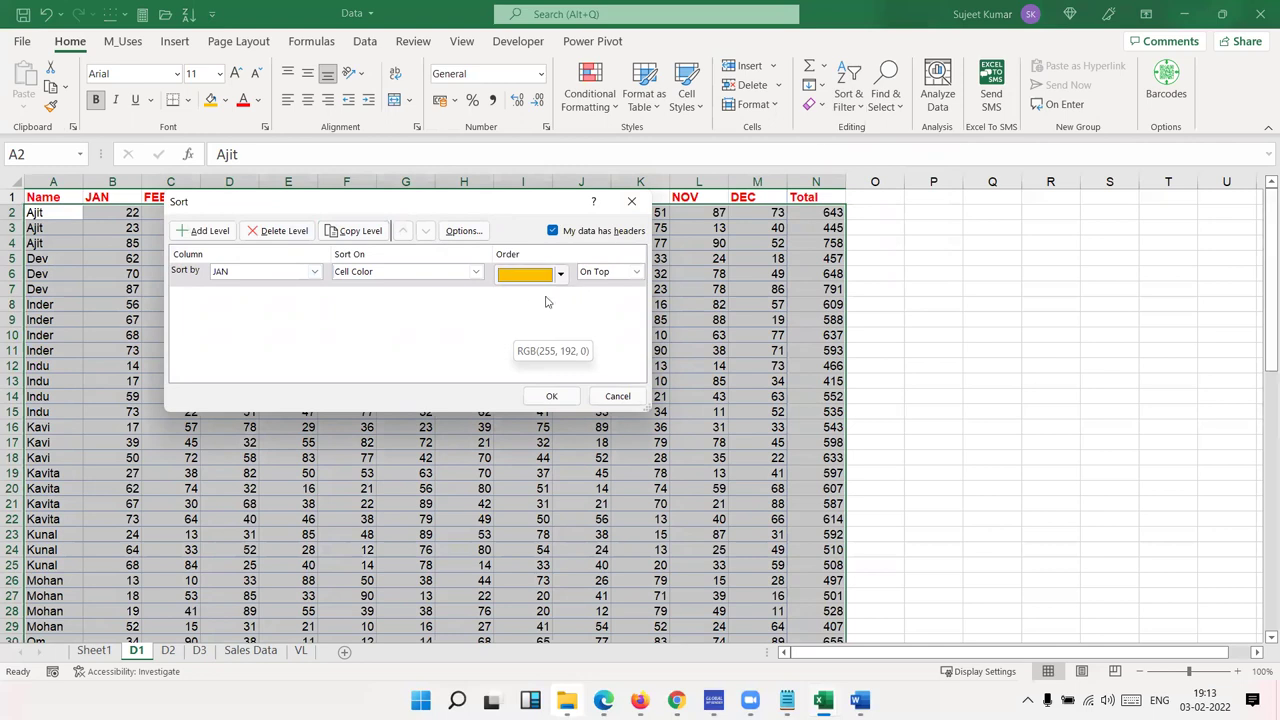
pyautogui.click(560, 273)
pyautogui.click(507, 321)
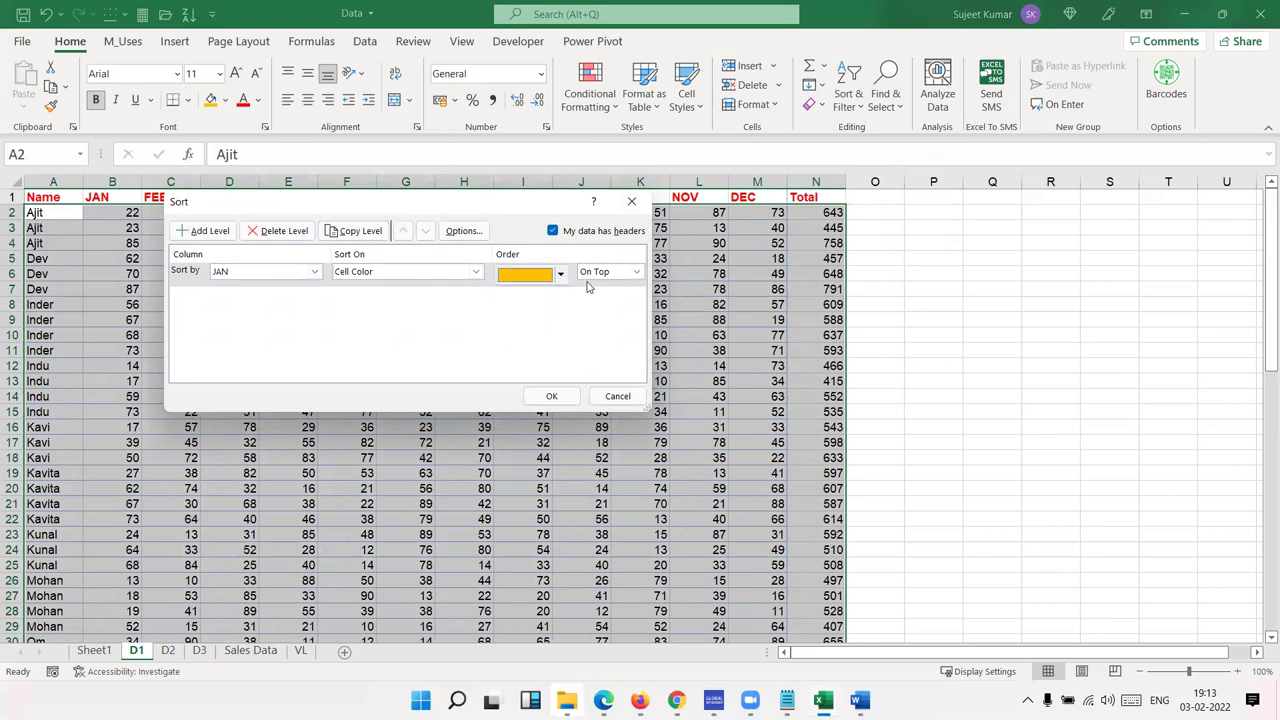
pyautogui.click(603, 273)
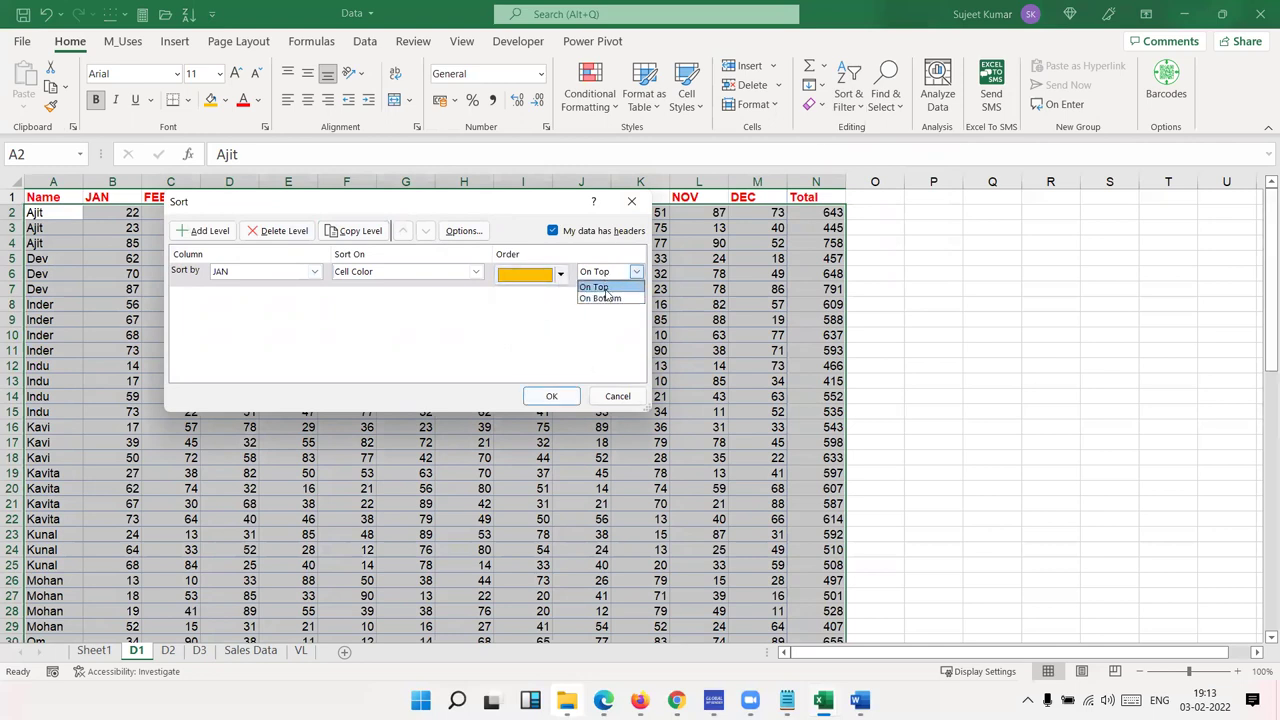
pyautogui.click(605, 289)
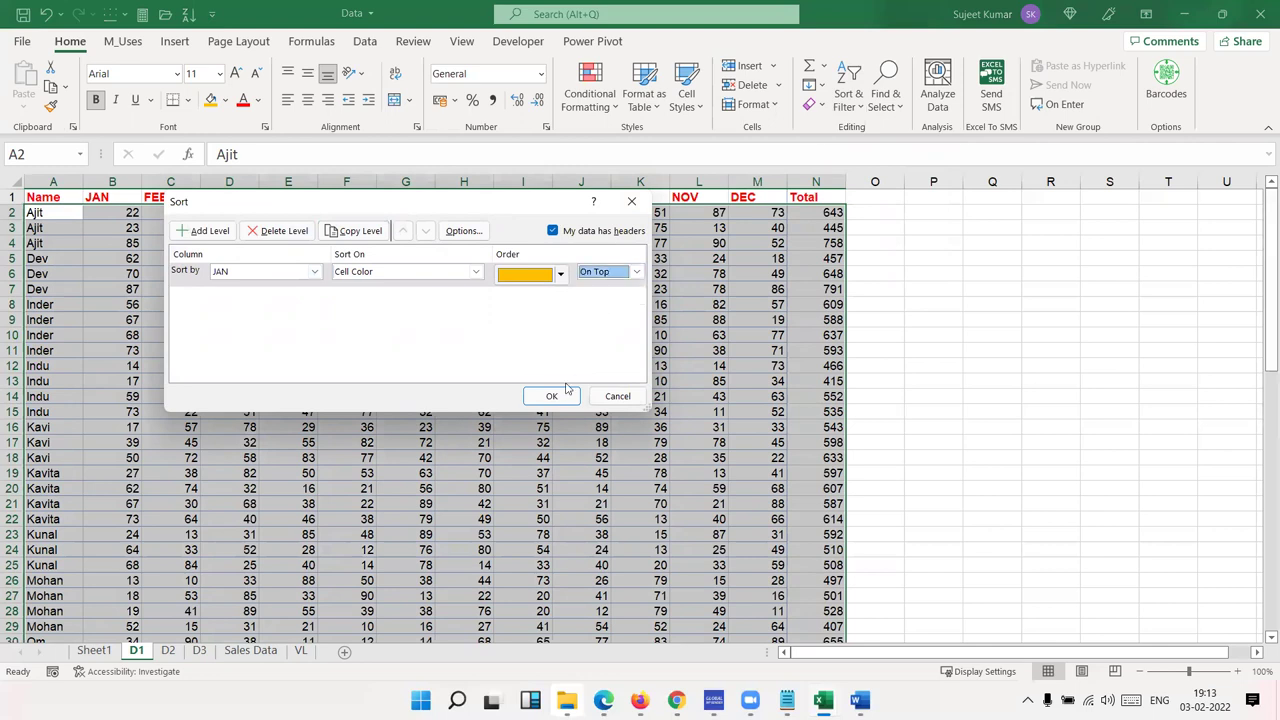
pyautogui.click(550, 394)
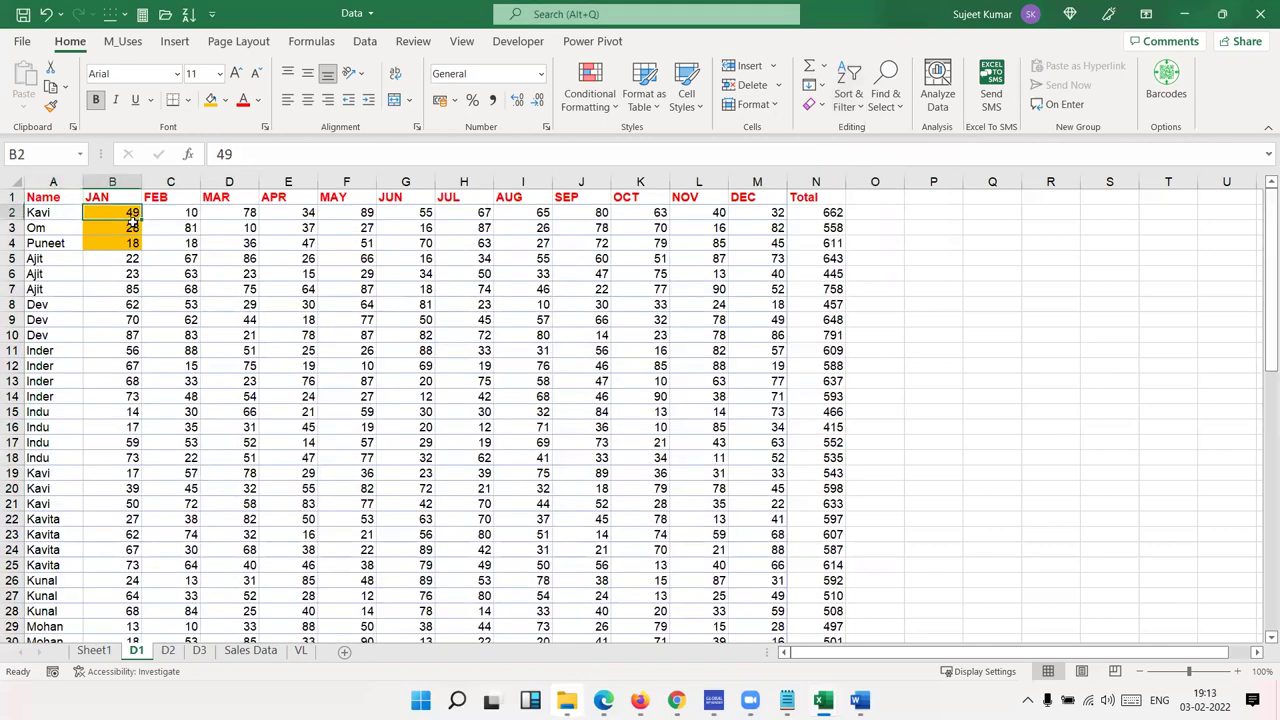
pyautogui.moveTo(135, 213); pyautogui.dragTo(130, 240)
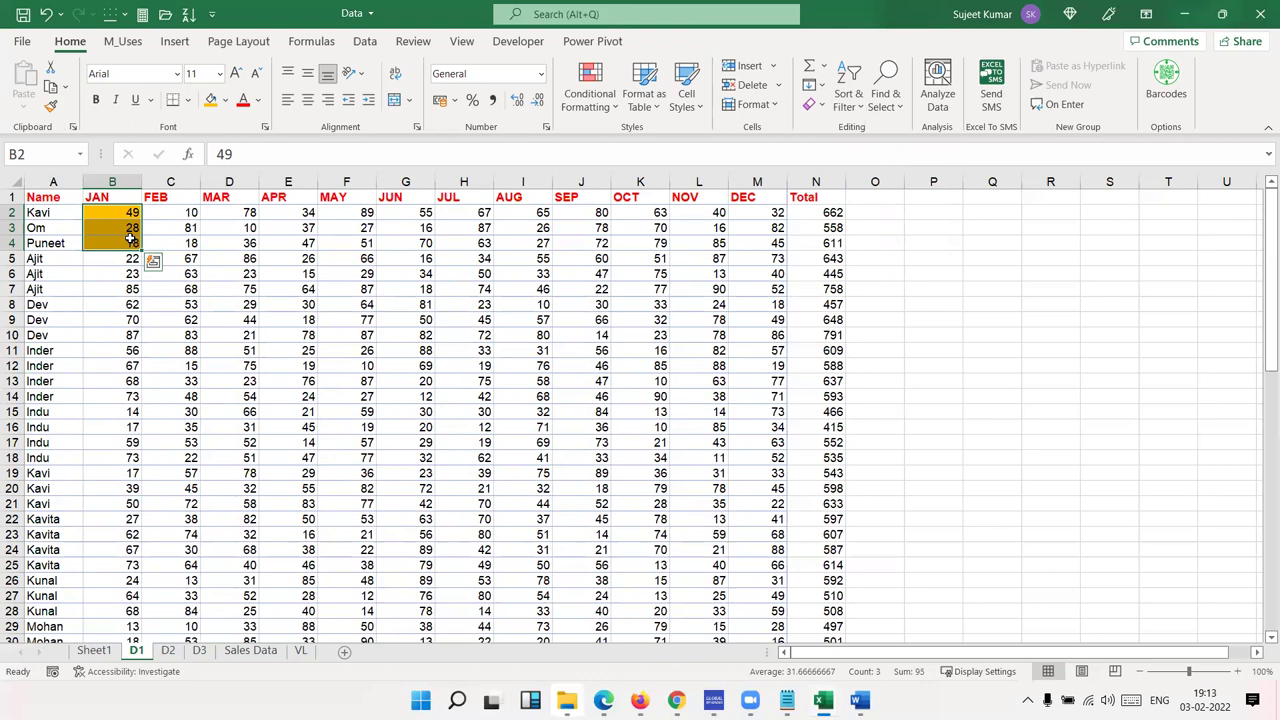
# Apply the 3 Arrows (Colored) icon set to the whole FEB column
pyautogui.moveTo(418, 289); pyautogui.dragTo(420, 305)
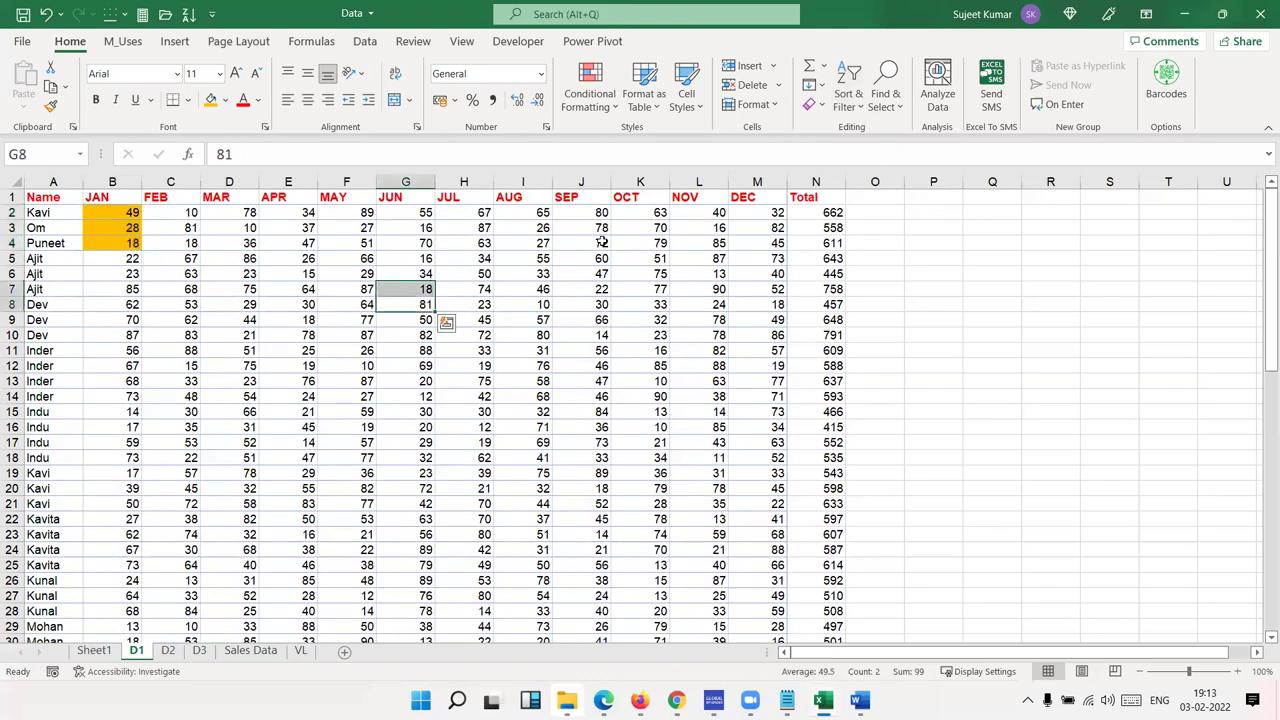
pyautogui.click(170, 181)
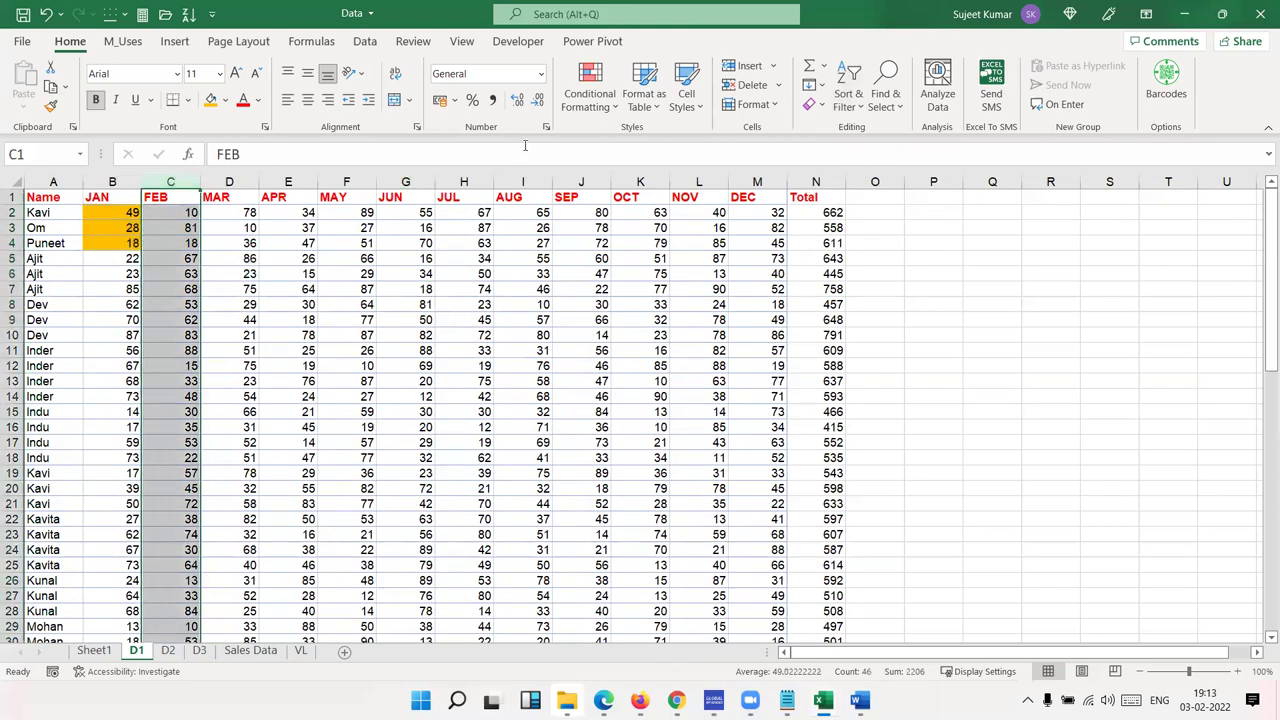
pyautogui.click(603, 107)
pyautogui.moveTo(620, 143)
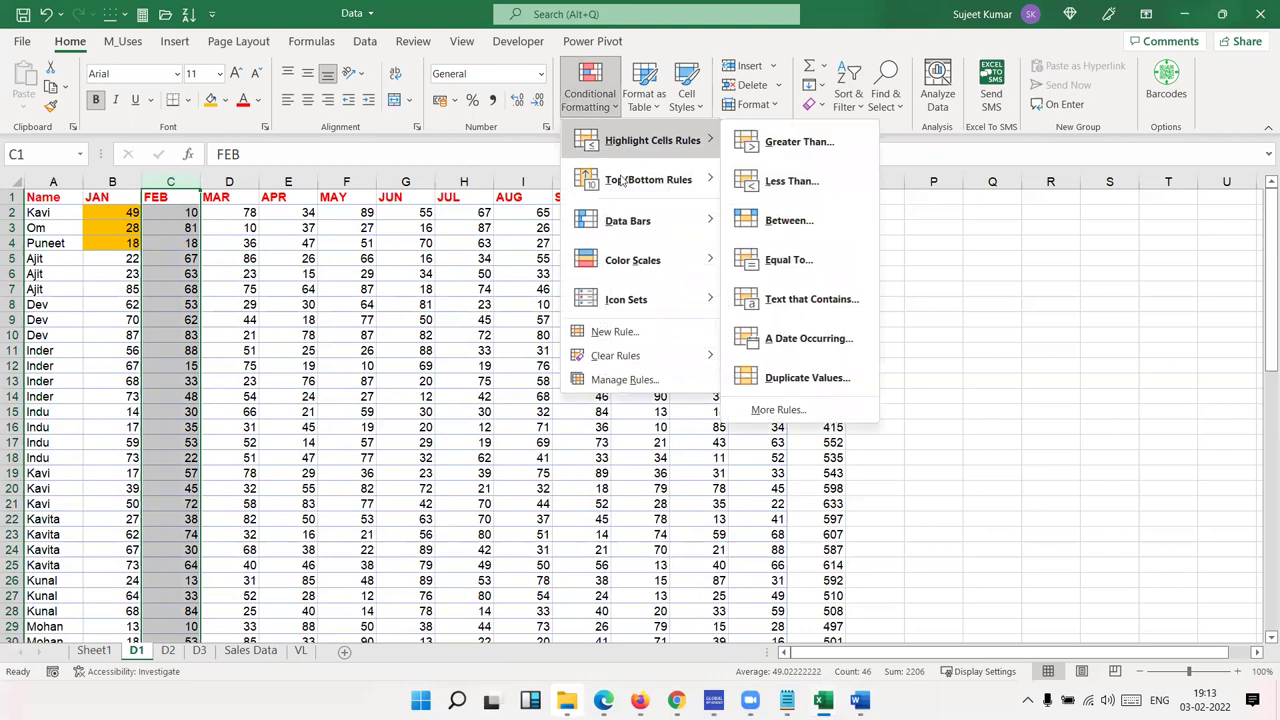
pyautogui.moveTo(627, 224)
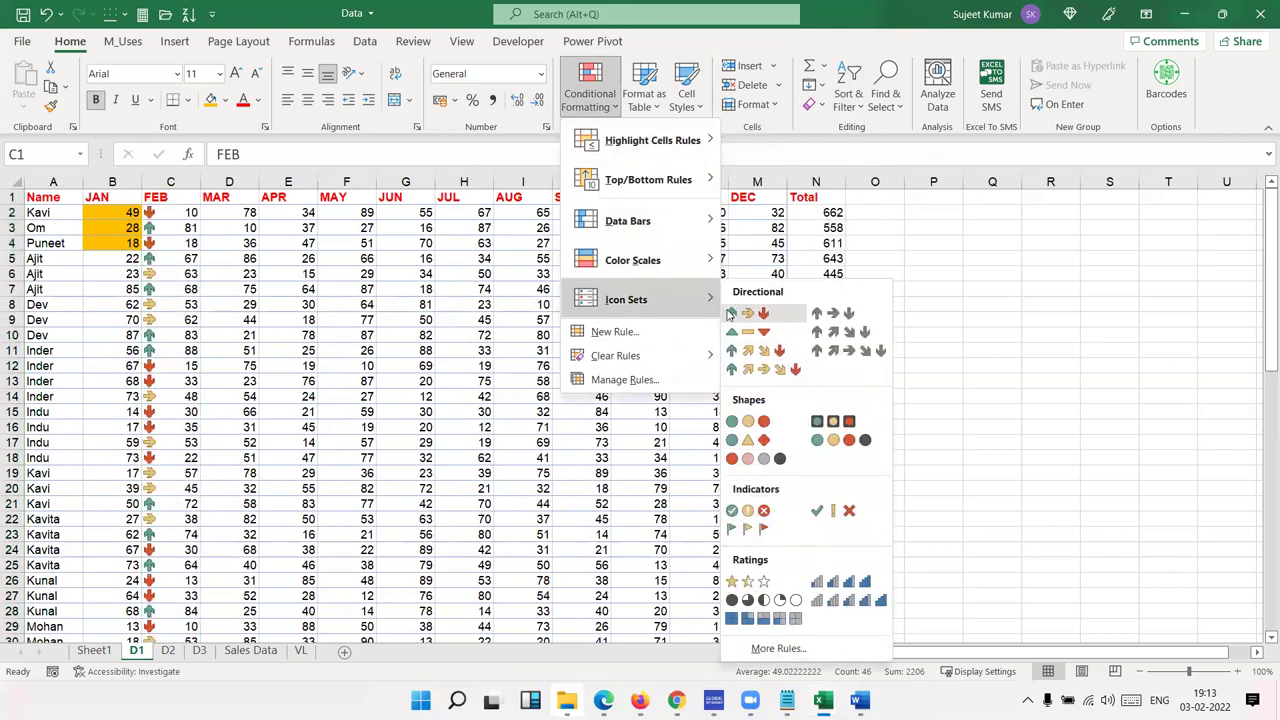
pyautogui.click(745, 314)
pyautogui.click(357, 289)
pyautogui.click(70, 195)
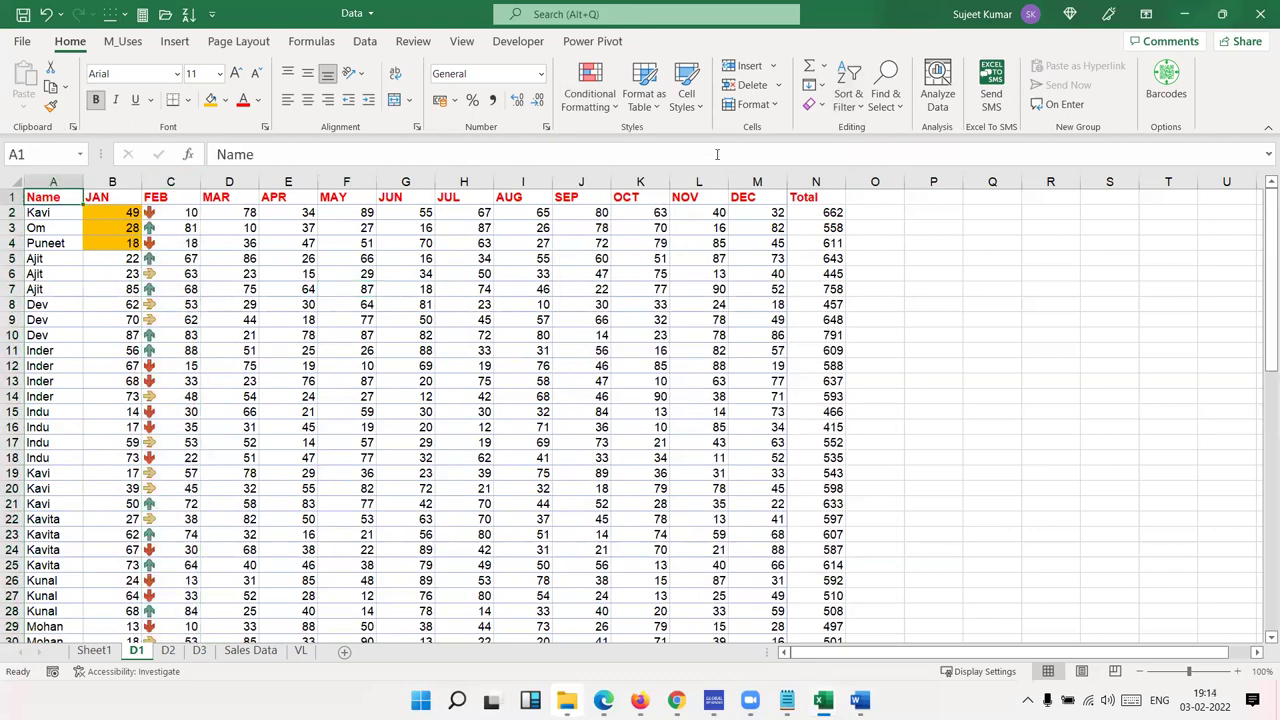
# Custom-sort the table by FEB on Conditional Formatting Icon, with the green up arrow on top
pyautogui.click(848, 100)
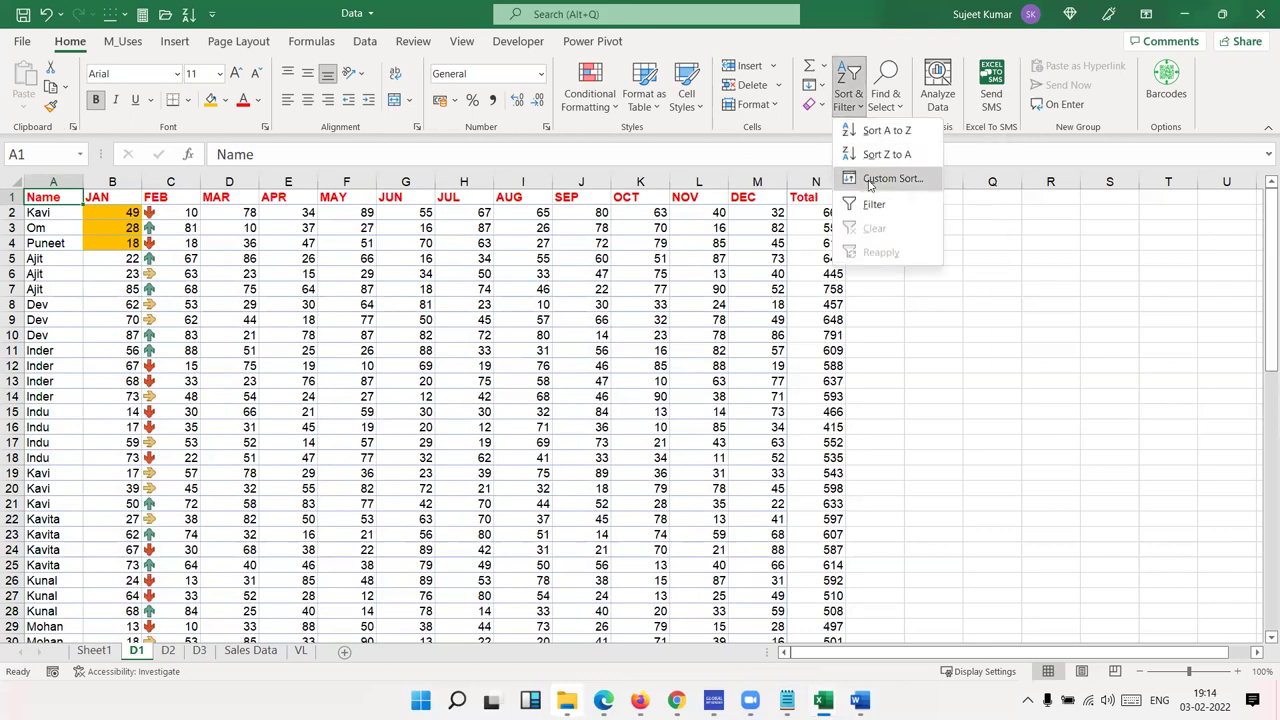
pyautogui.click(888, 178)
pyautogui.click(257, 273)
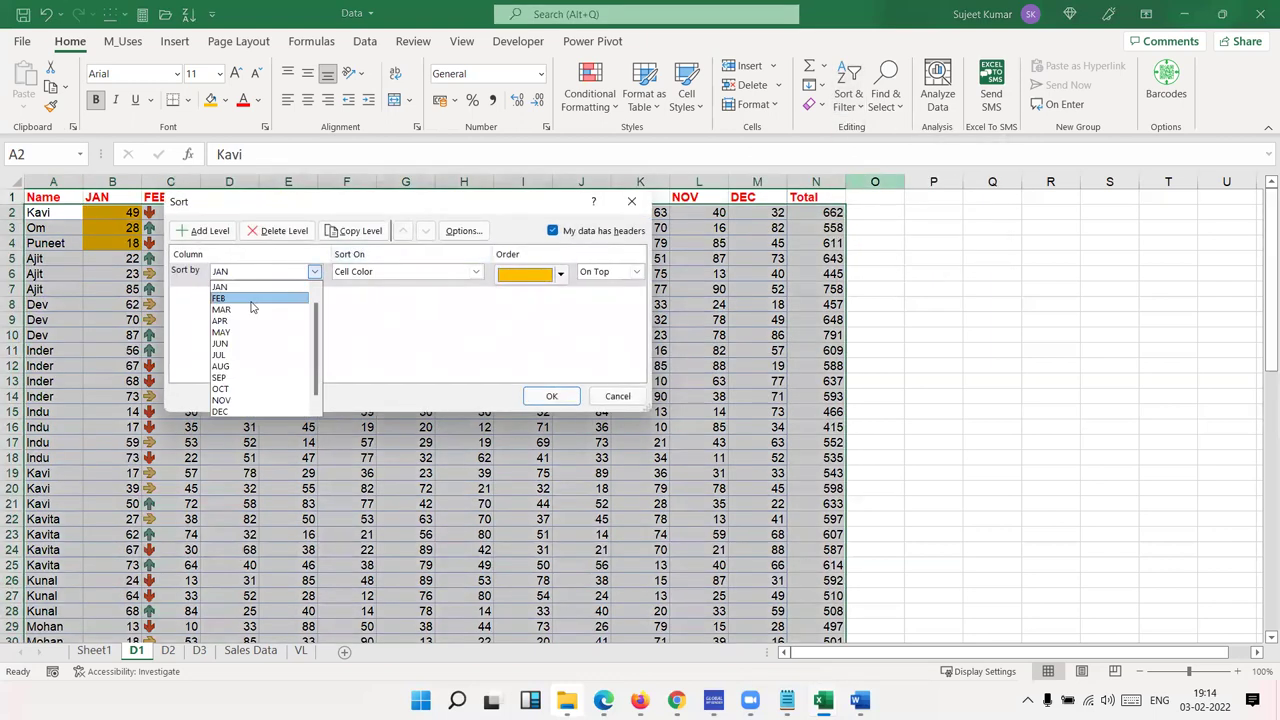
pyautogui.click(252, 298)
pyautogui.click(370, 274)
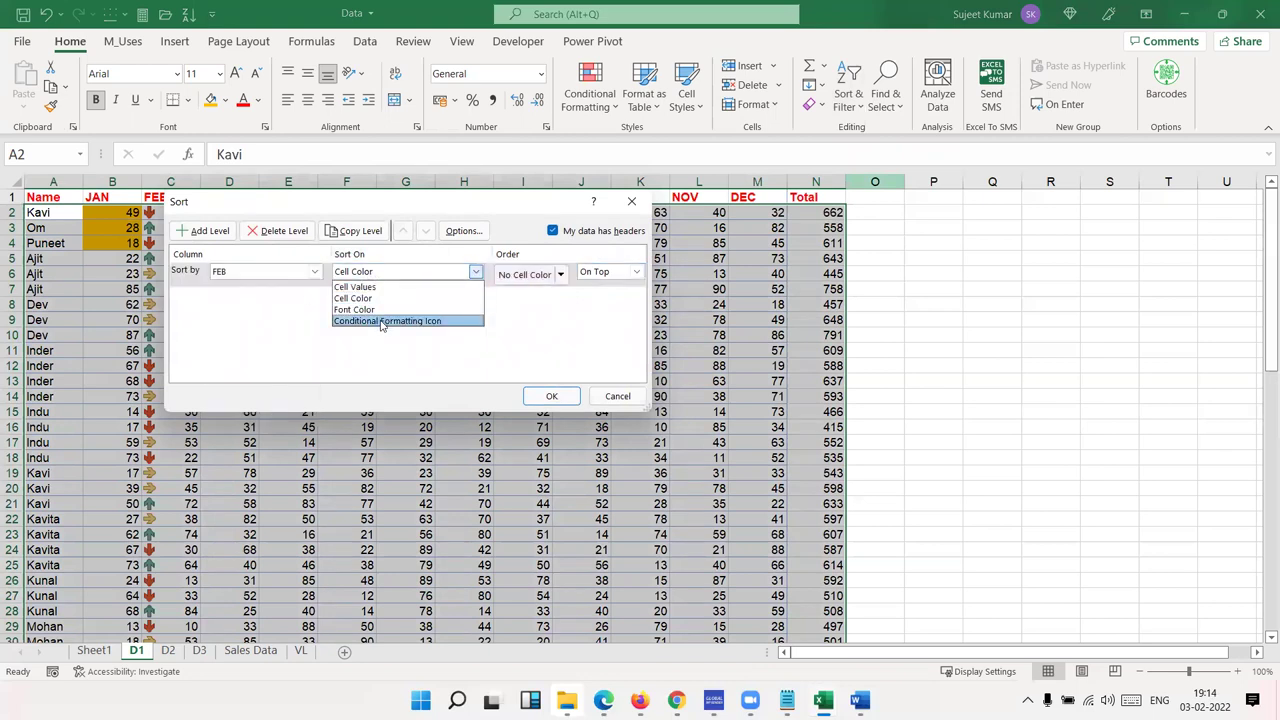
pyautogui.click(381, 321)
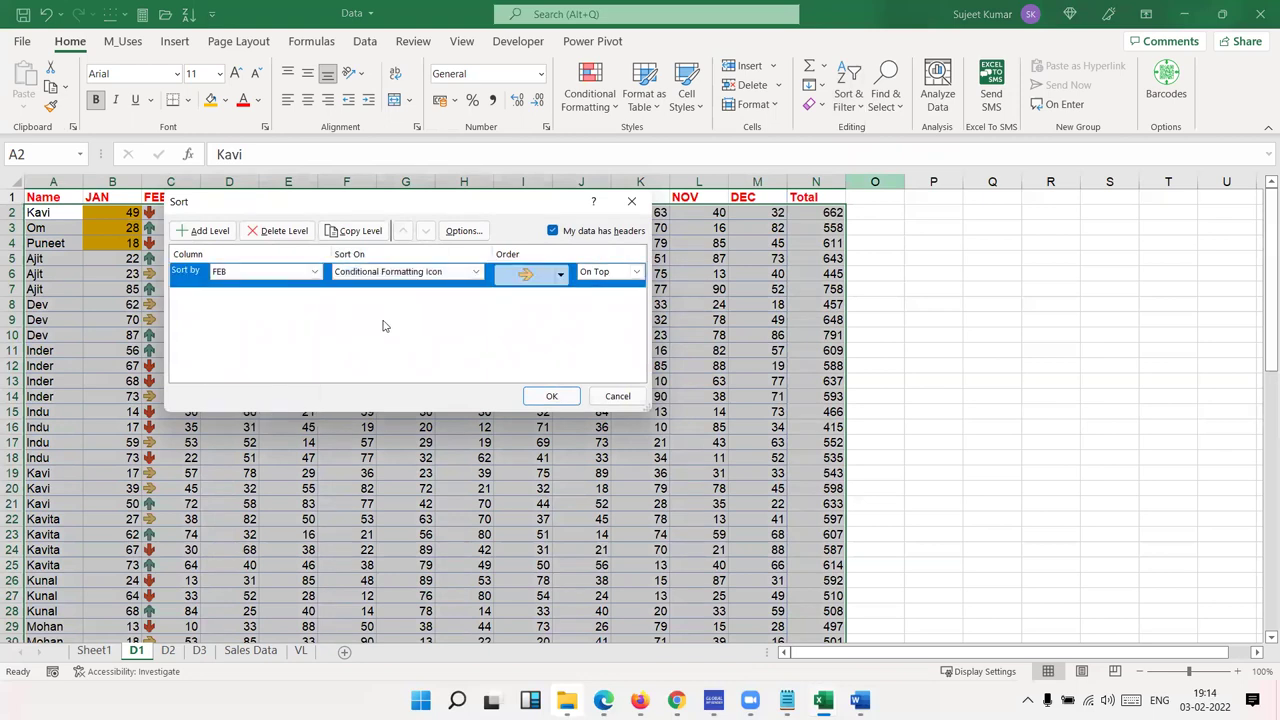
pyautogui.click(558, 276)
pyautogui.click(544, 299)
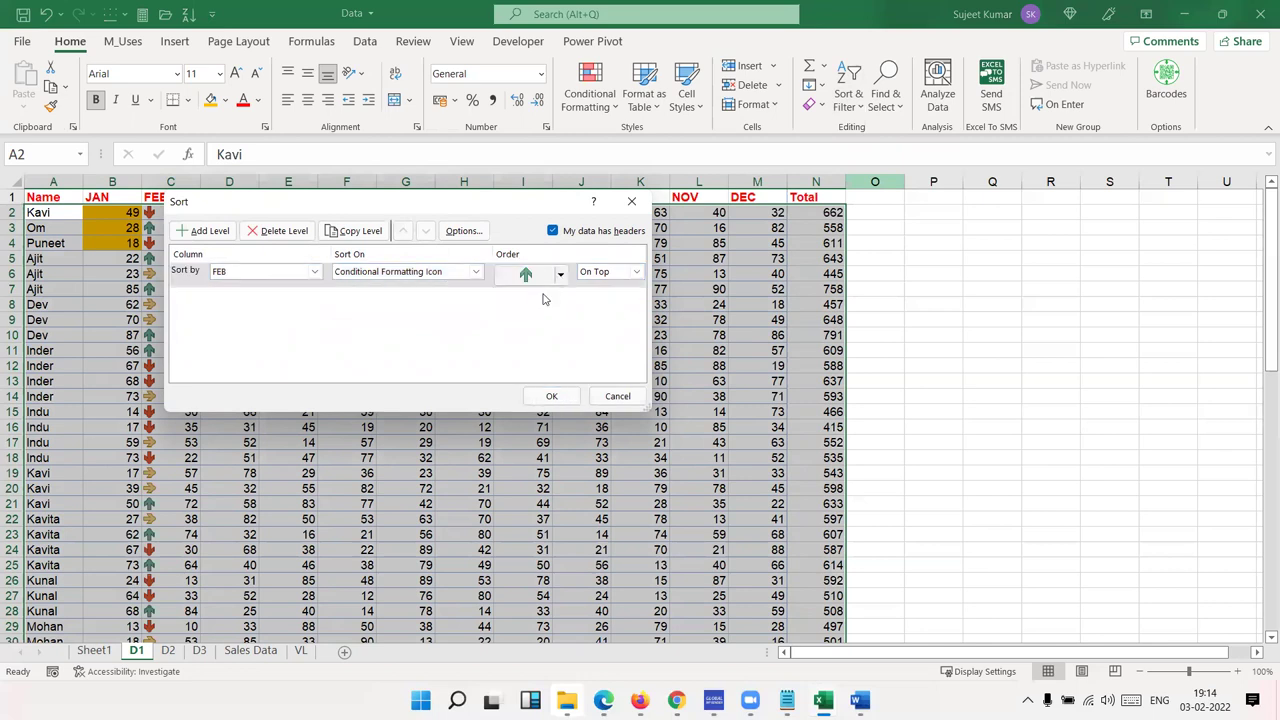
pyautogui.click(537, 397)
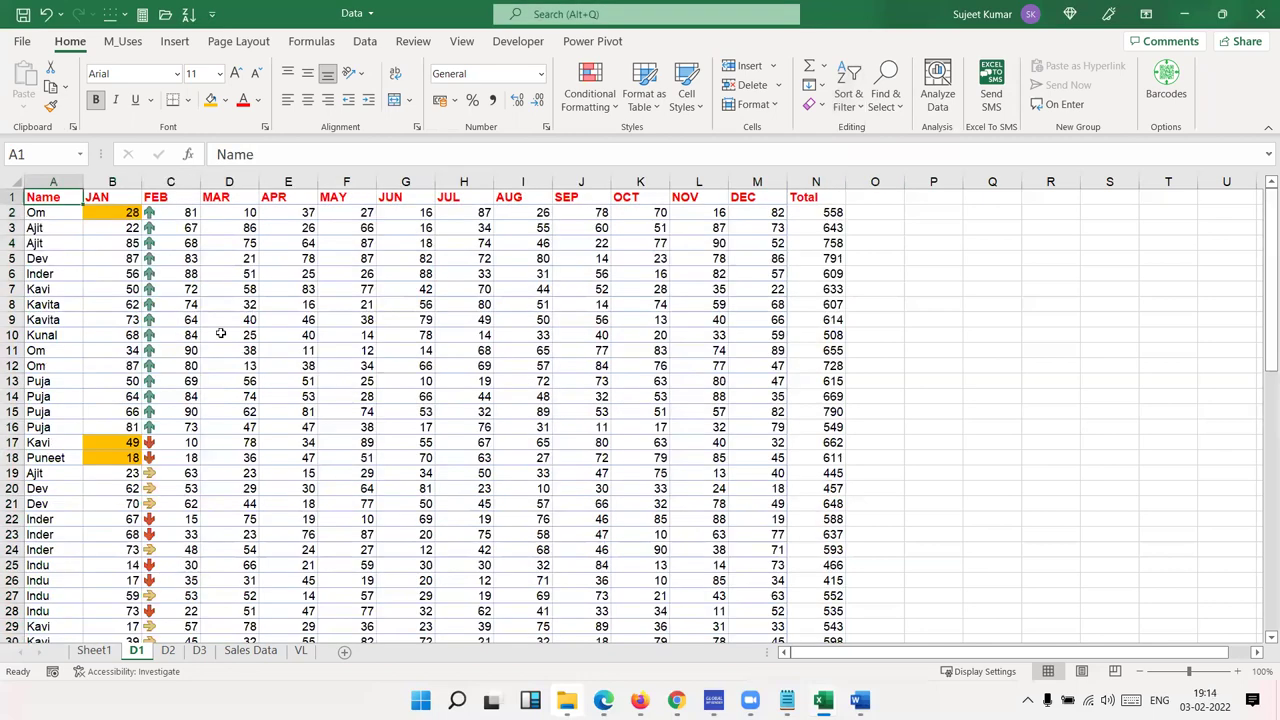
# Select the green-arrow FEB values, then find the Ajit names in A3 and A4
pyautogui.moveTo(162, 427); pyautogui.dragTo(146, 212)
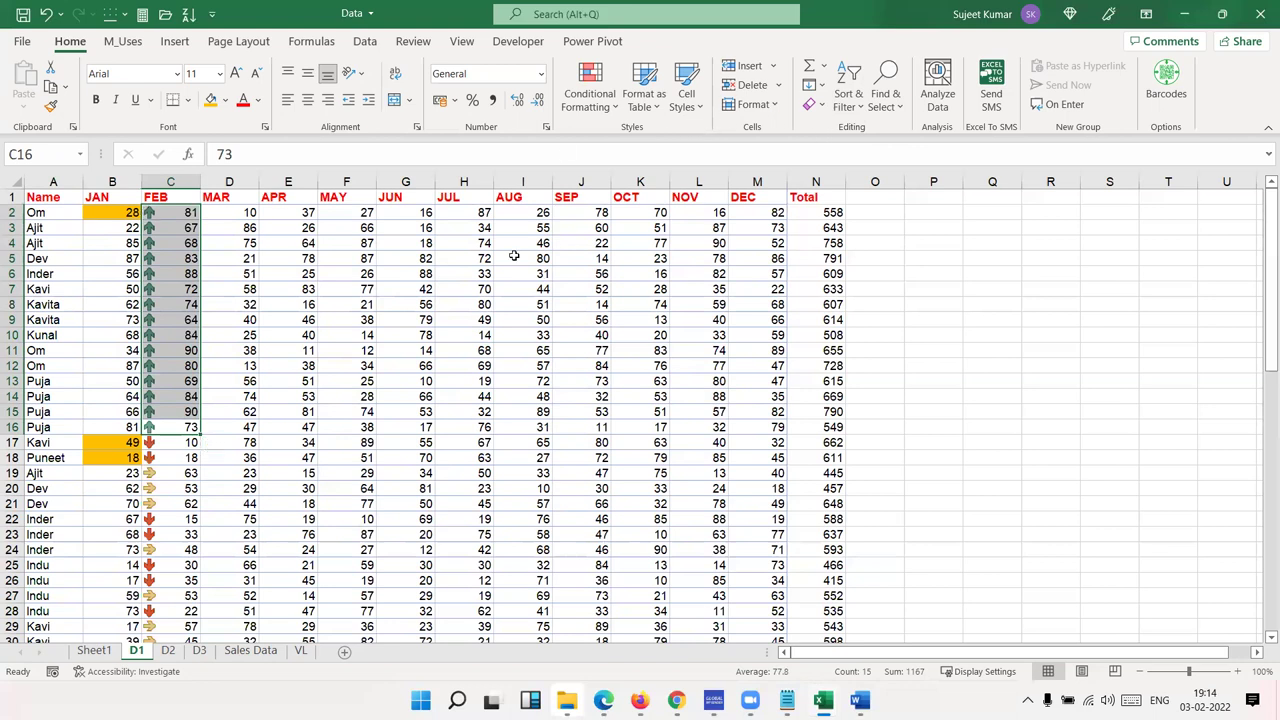
pyautogui.click(368, 259)
pyautogui.click(638, 274)
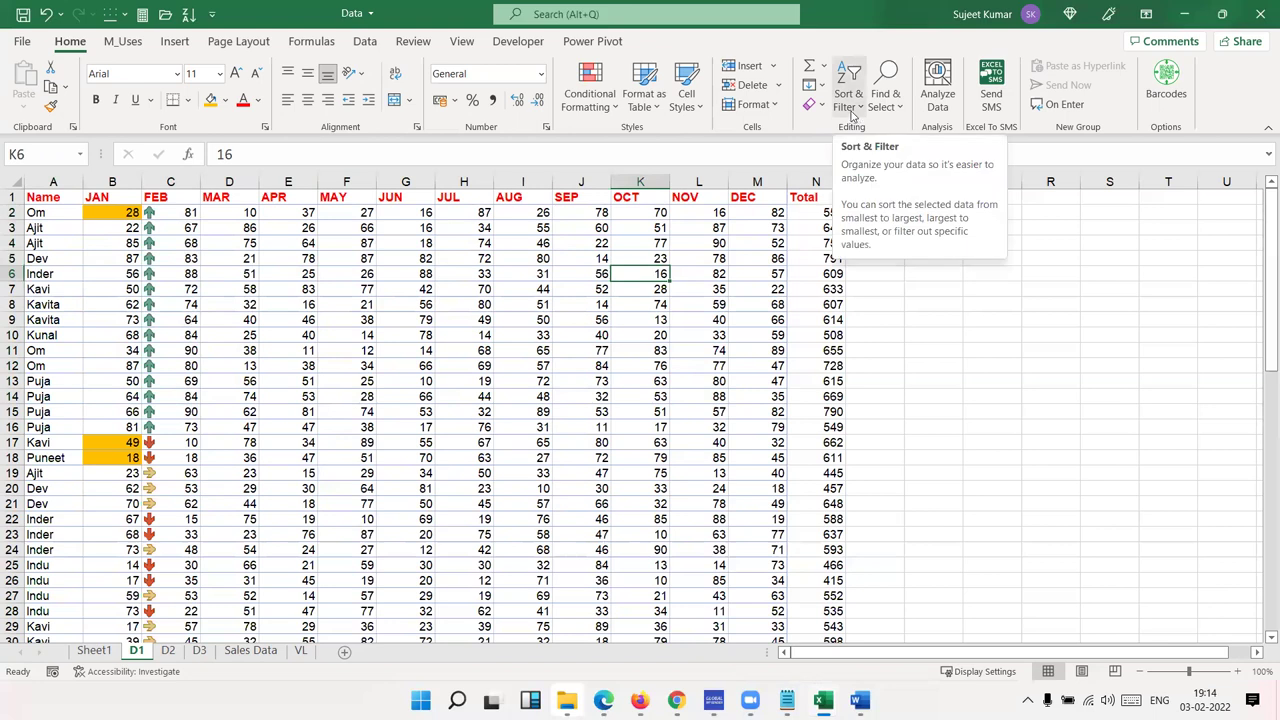
pyautogui.click(47, 228)
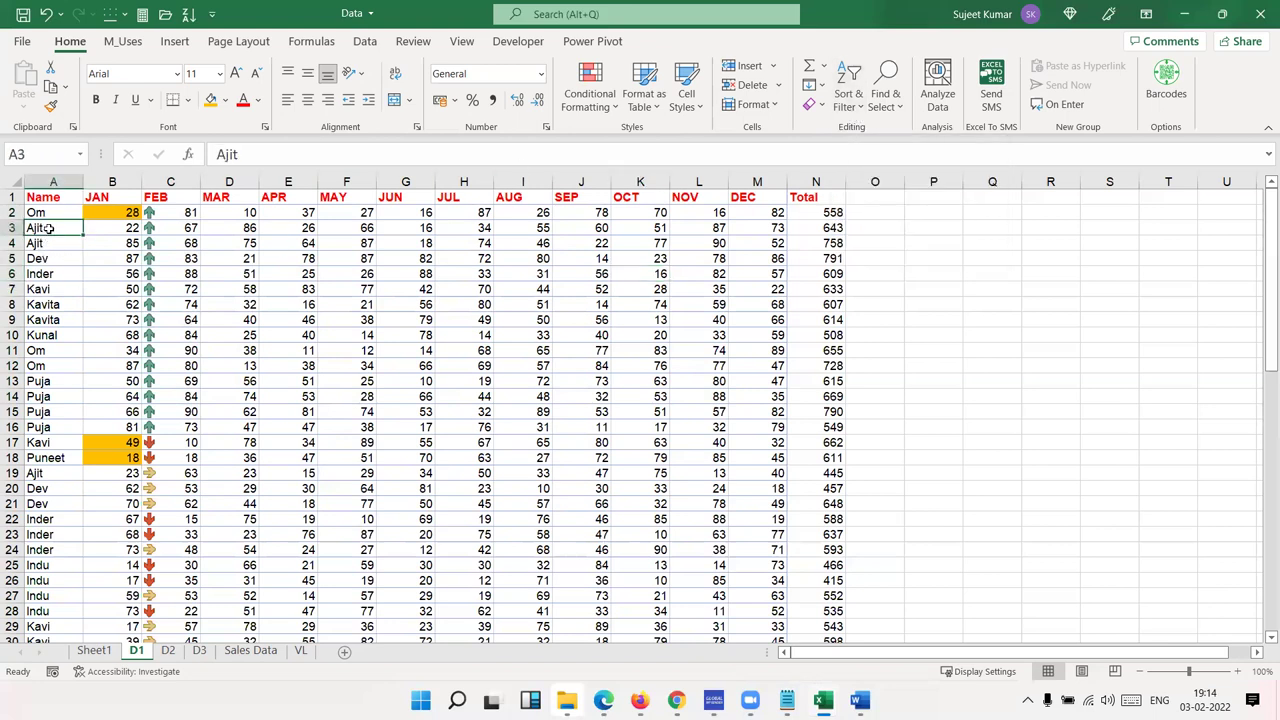
pyautogui.click(56, 242)
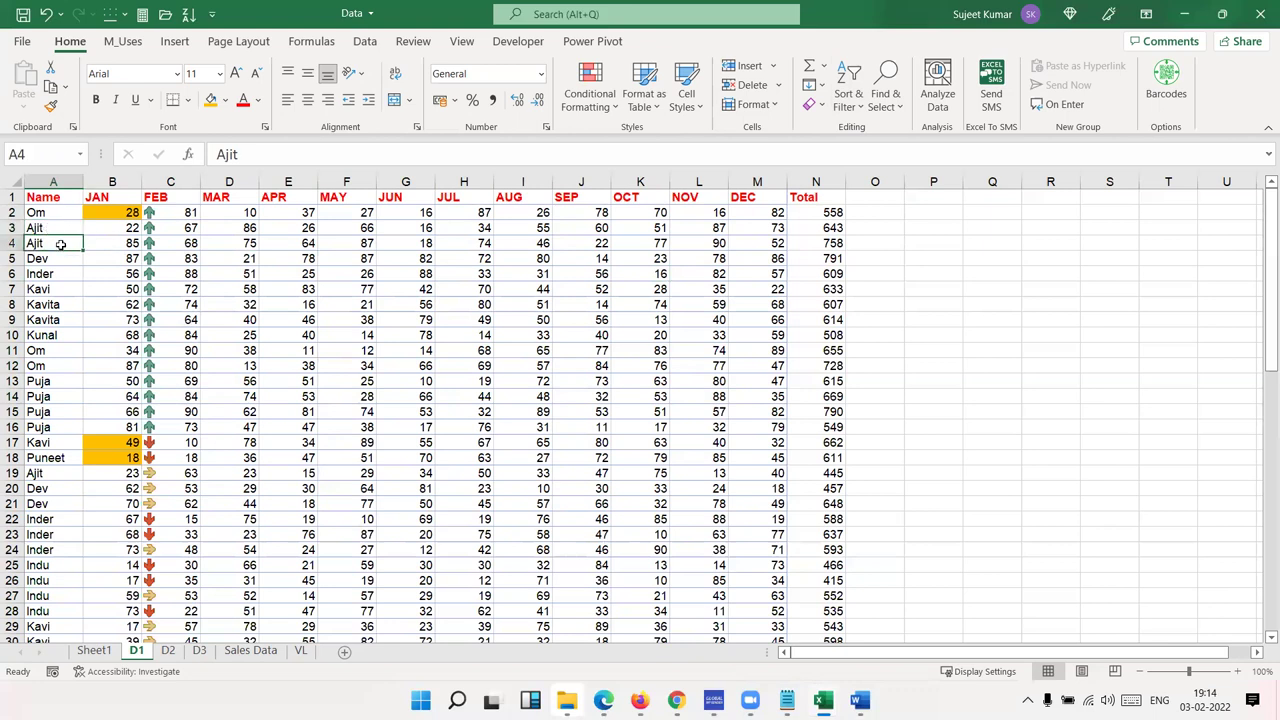
pyautogui.click(47, 230)
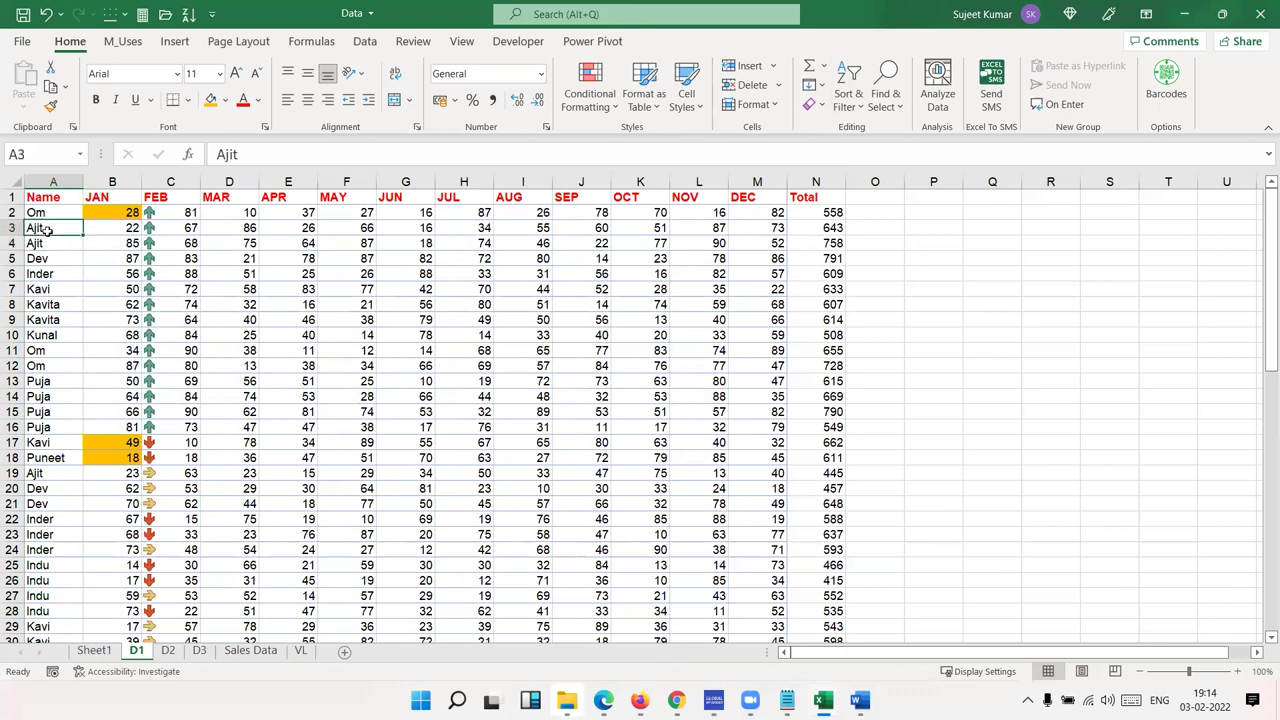
# Edit cell A3 so the name reads AJIT in capitals
pyautogui.doubleClick(47, 230)
pyautogui.press('BackSpace')
pyautogui.write('J')
pyautogui.press('Delete')
pyautogui.press('Delete')
pyautogui.write('IT')
pyautogui.press('Return')
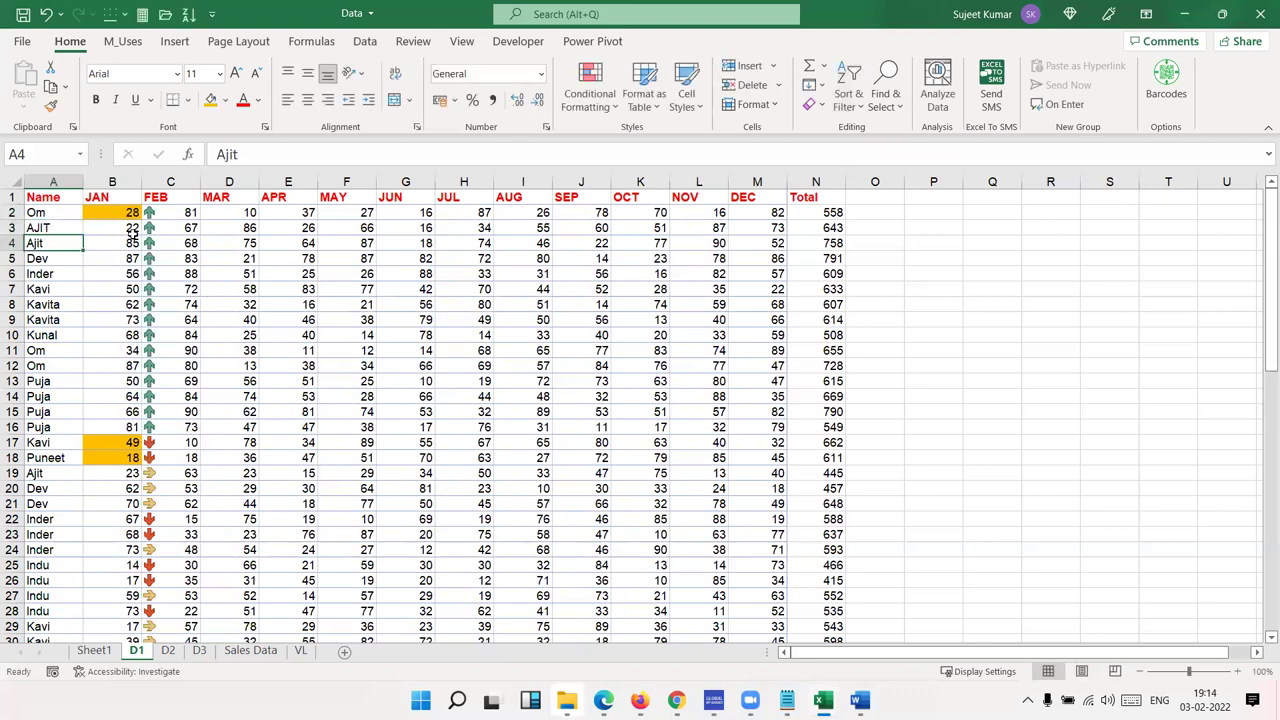
# Custom-sort the table by Name on cell values, A to Z
pyautogui.click(848, 98)
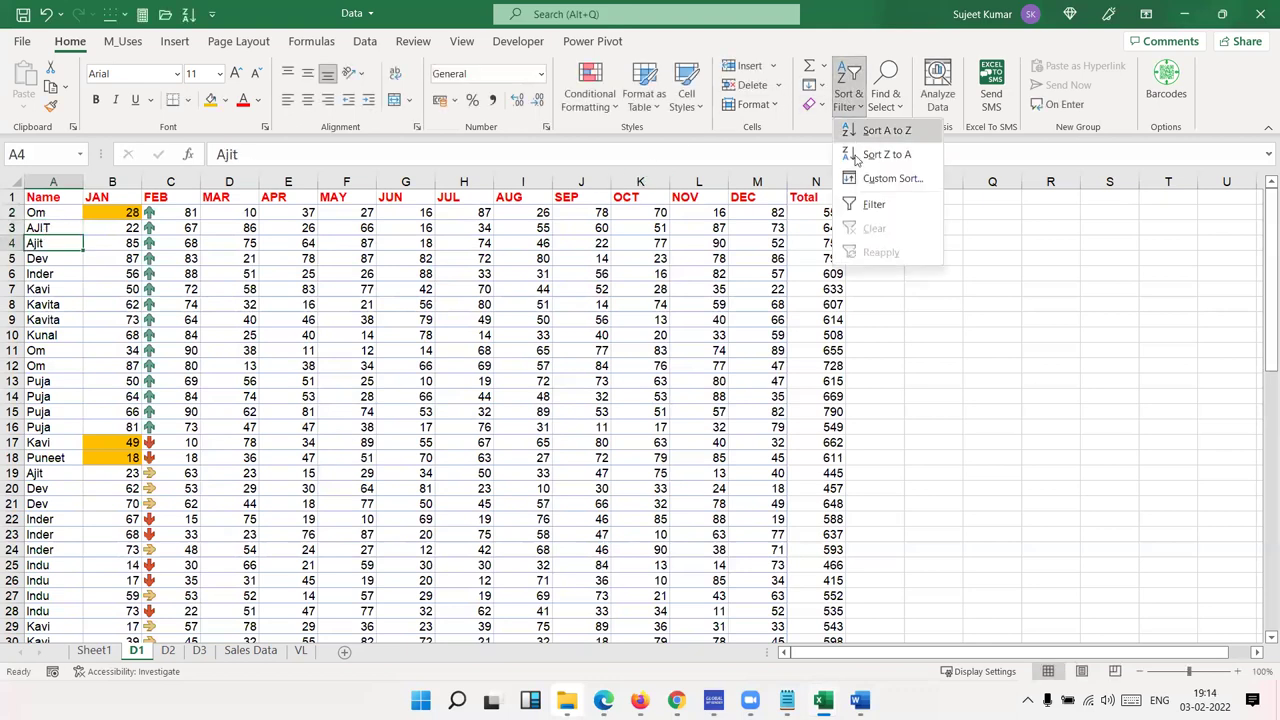
pyautogui.click(862, 178)
pyautogui.click(246, 274)
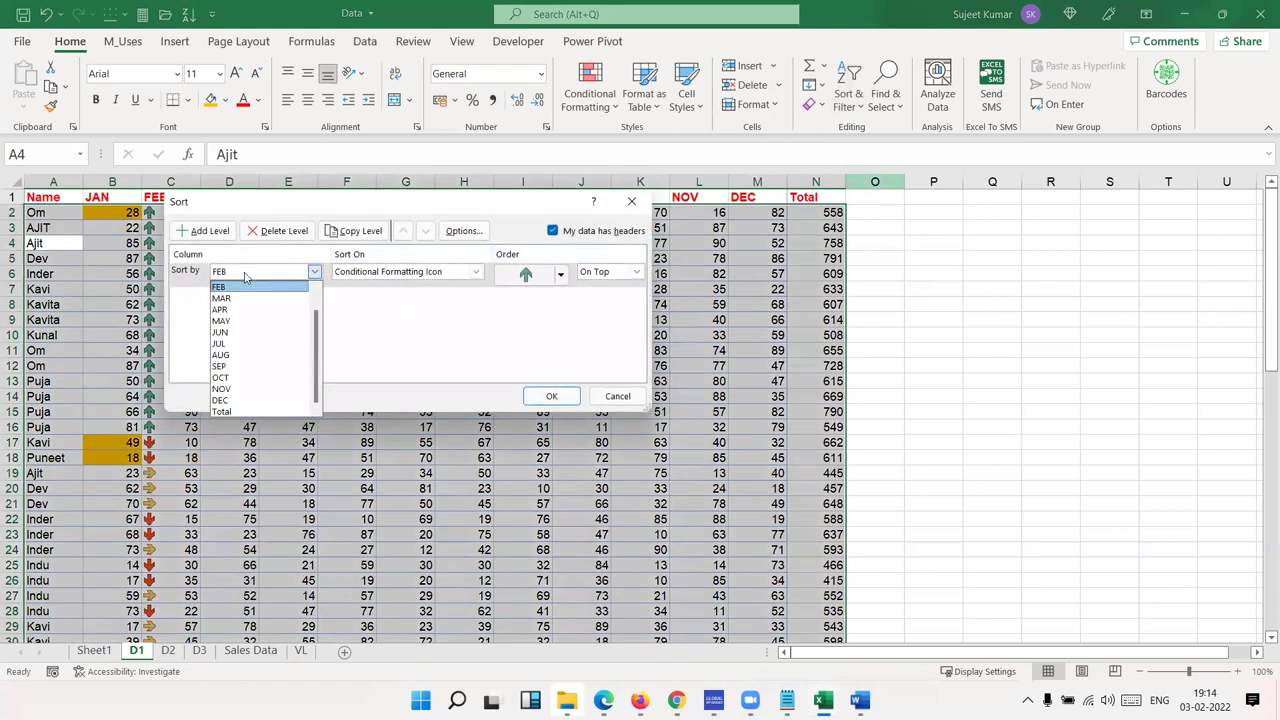
pyautogui.click(240, 288)
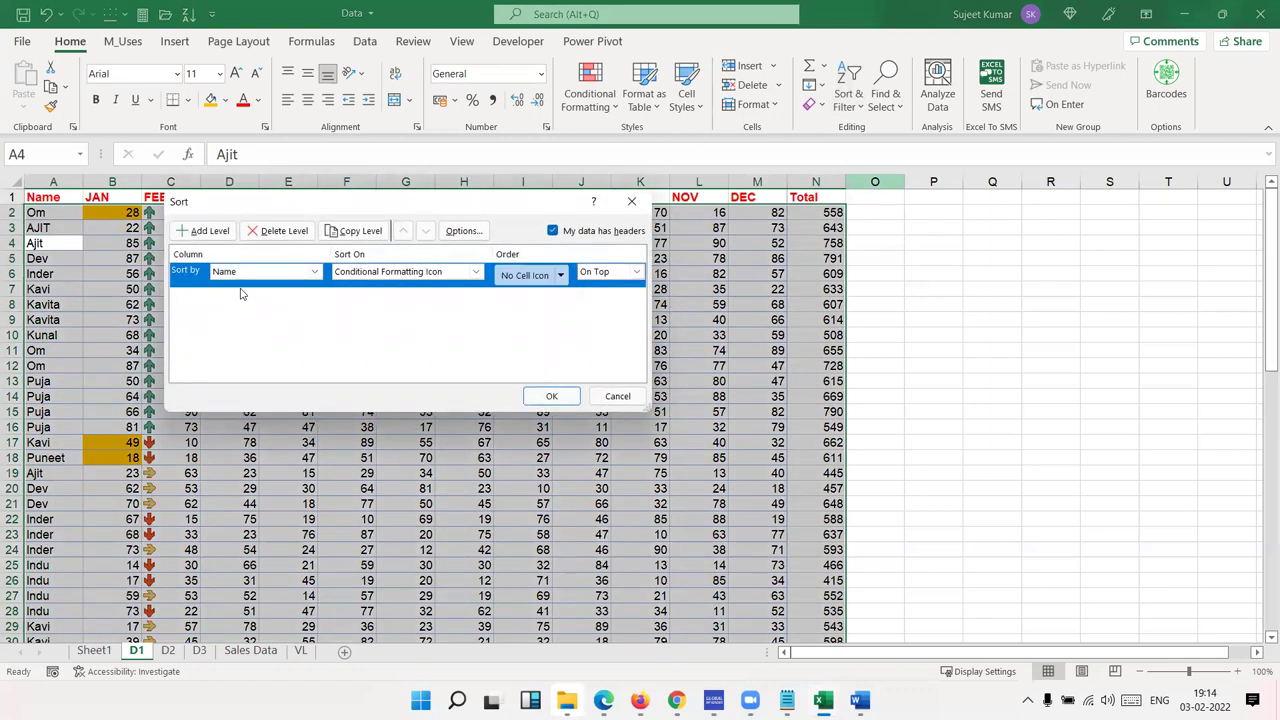
pyautogui.click(425, 273)
pyautogui.click(414, 288)
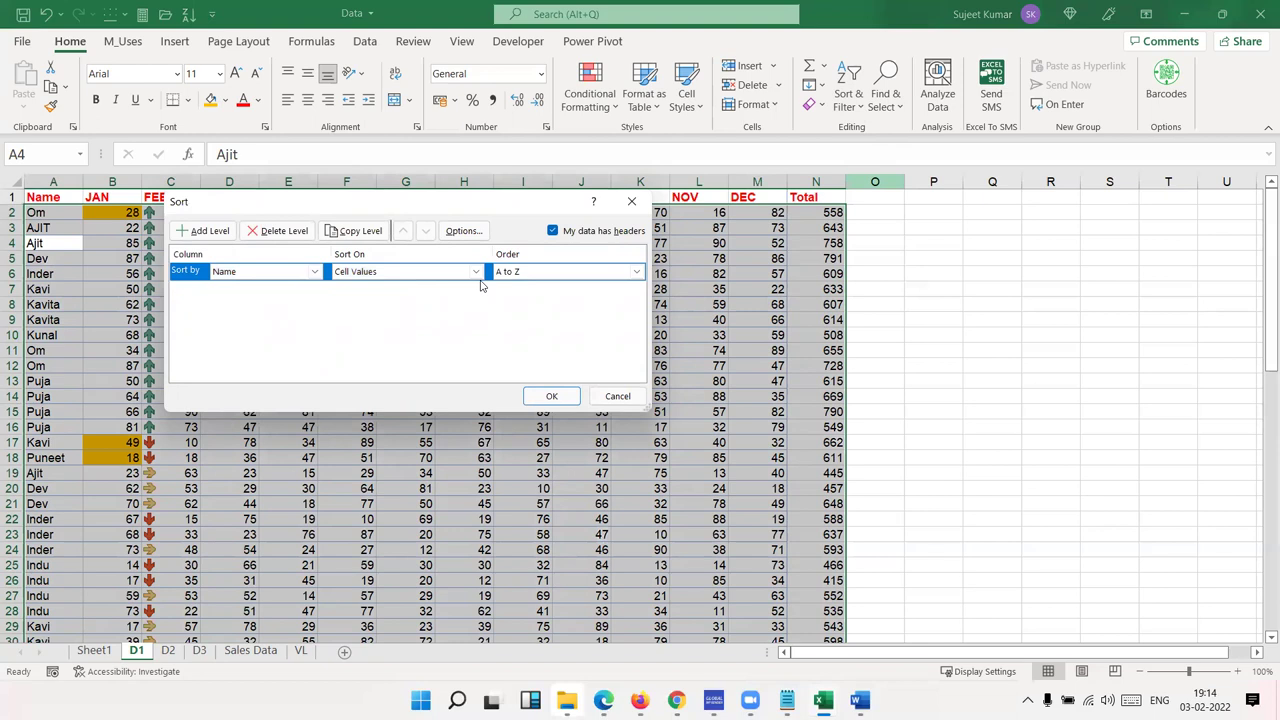
pyautogui.click(547, 397)
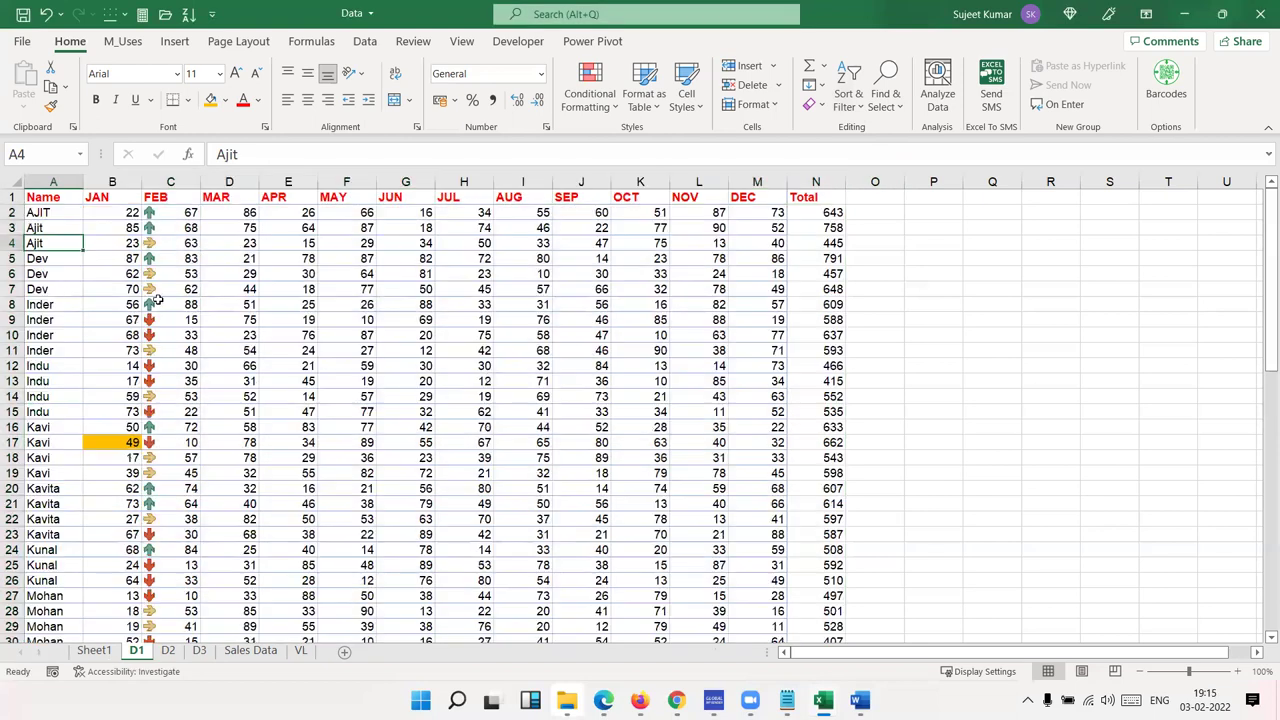
# Replace the name in cell A4 with AJIT
pyautogui.moveTo(54, 214); pyautogui.dragTo(52, 235)
pyautogui.click(51, 242)
pyautogui.write('AJIT')
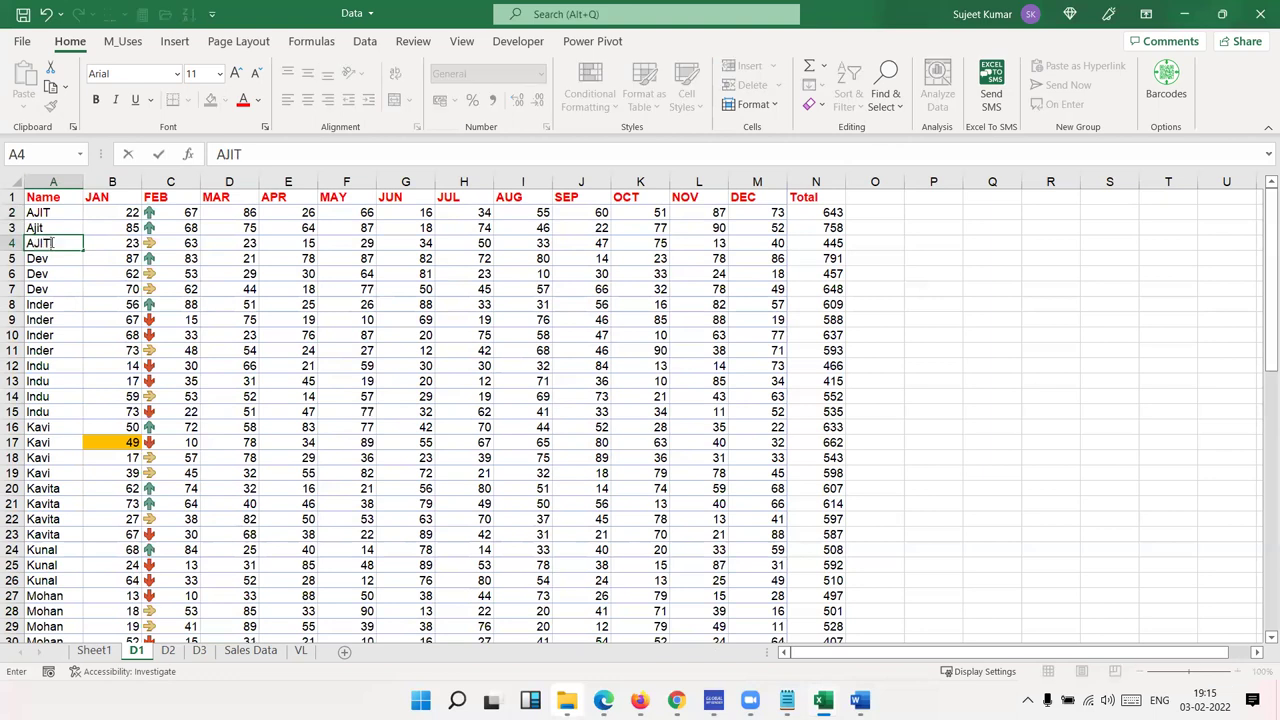
pyautogui.click(96, 246)
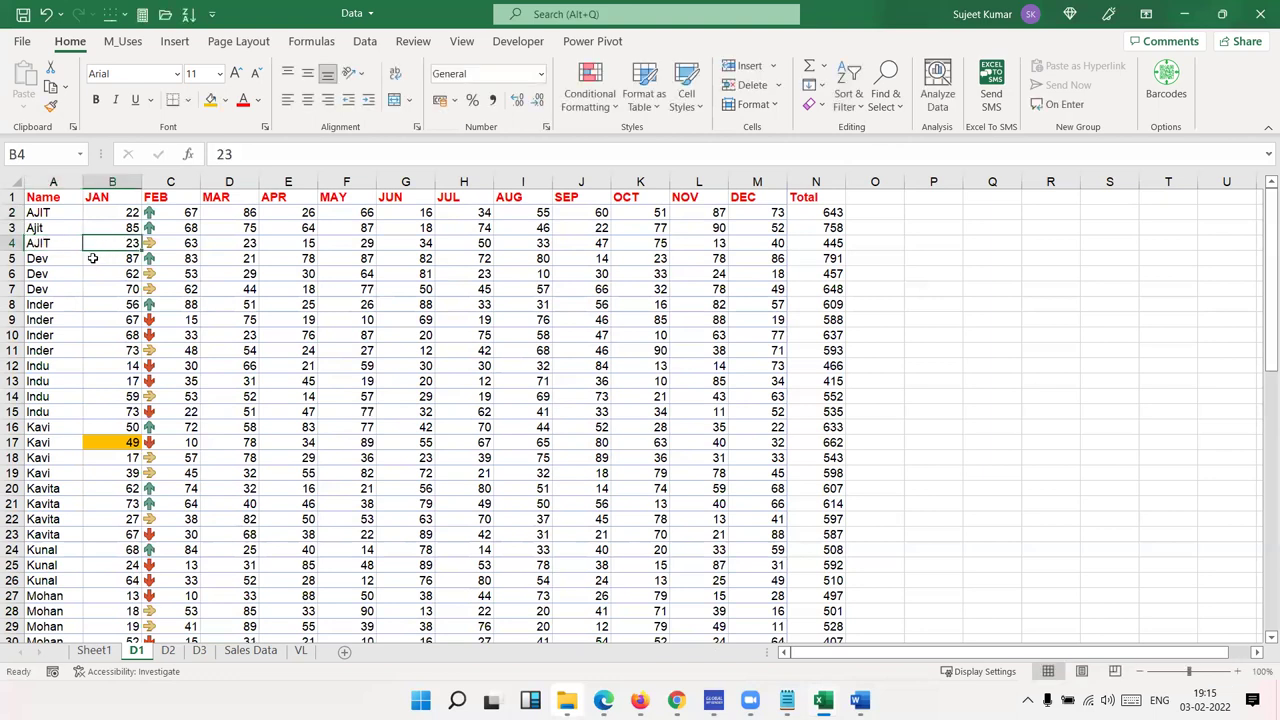
pyautogui.click(50, 196)
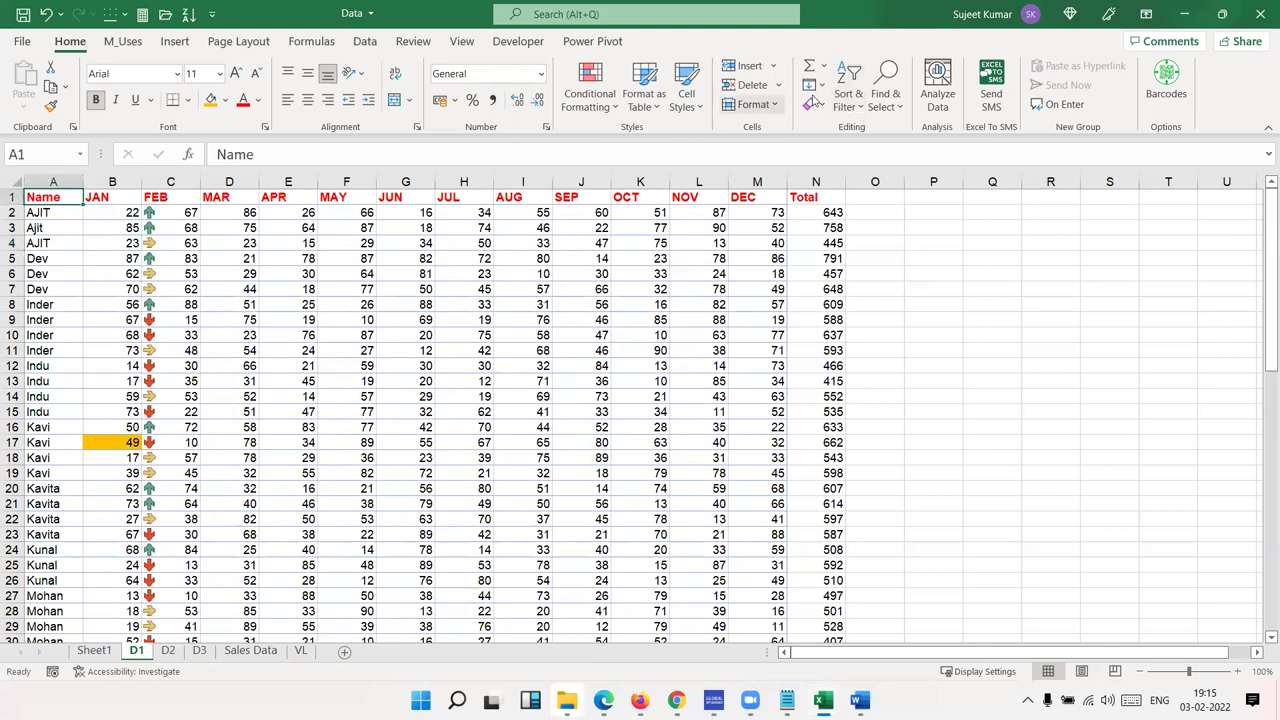
pyautogui.click(848, 100)
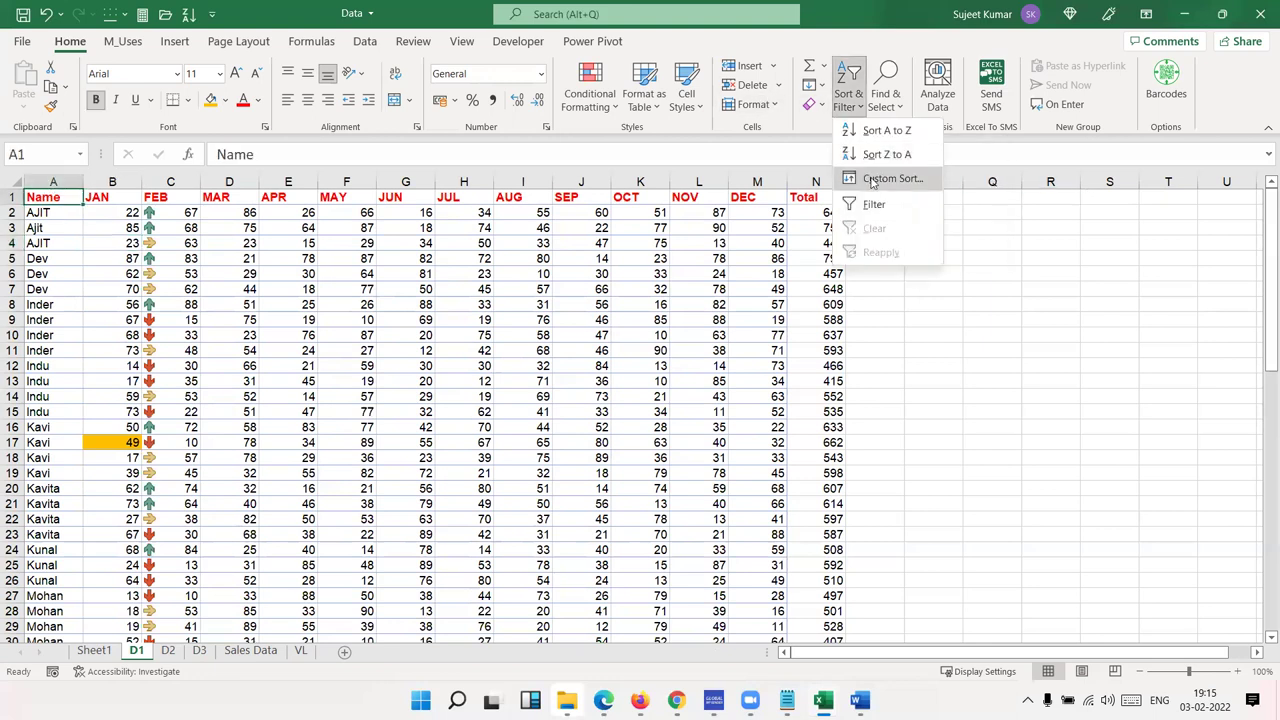
pyautogui.click(880, 174)
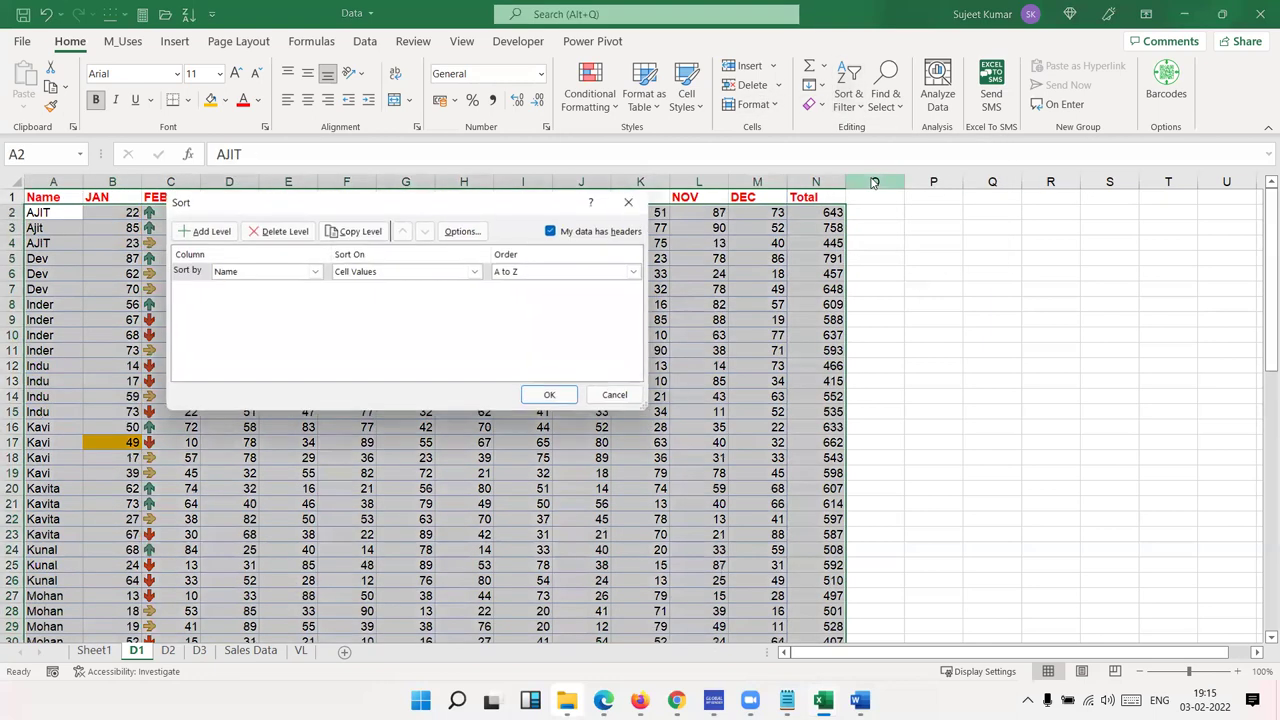
pyautogui.click(463, 231)
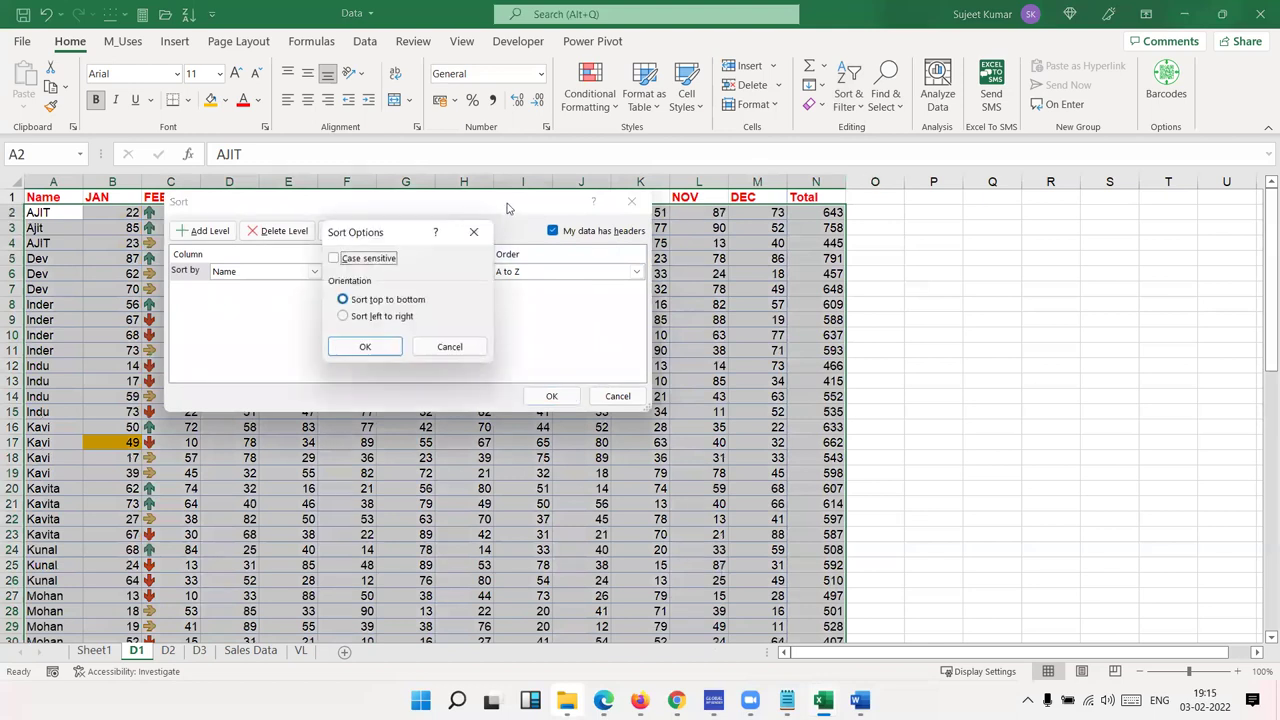
pyautogui.click(355, 260)
pyautogui.click(365, 348)
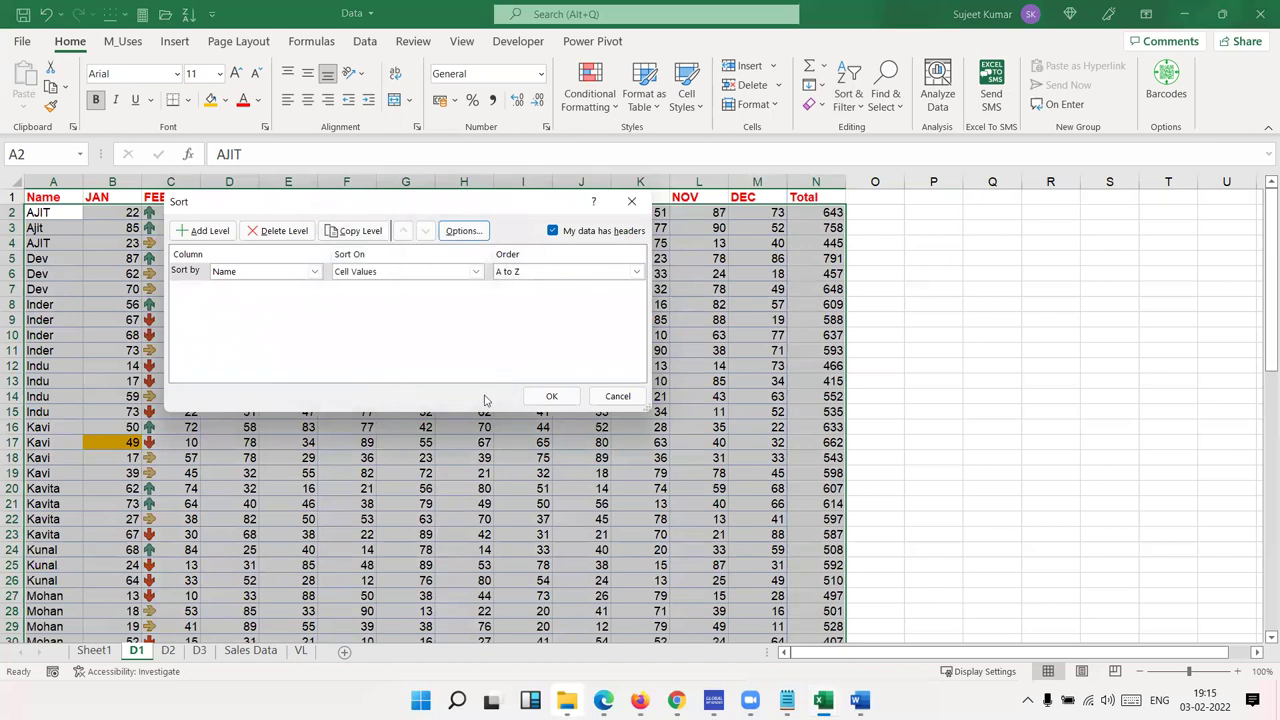
pyautogui.click(560, 401)
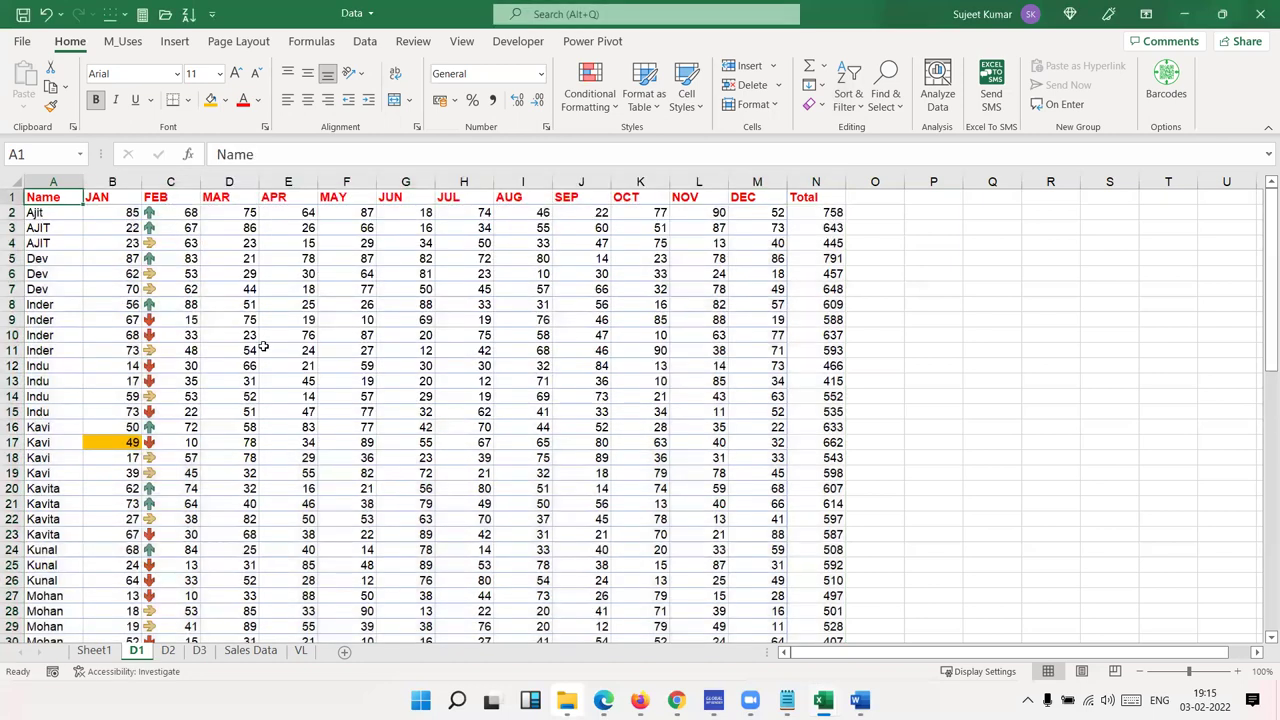
pyautogui.click(75, 212)
pyautogui.click(57, 225)
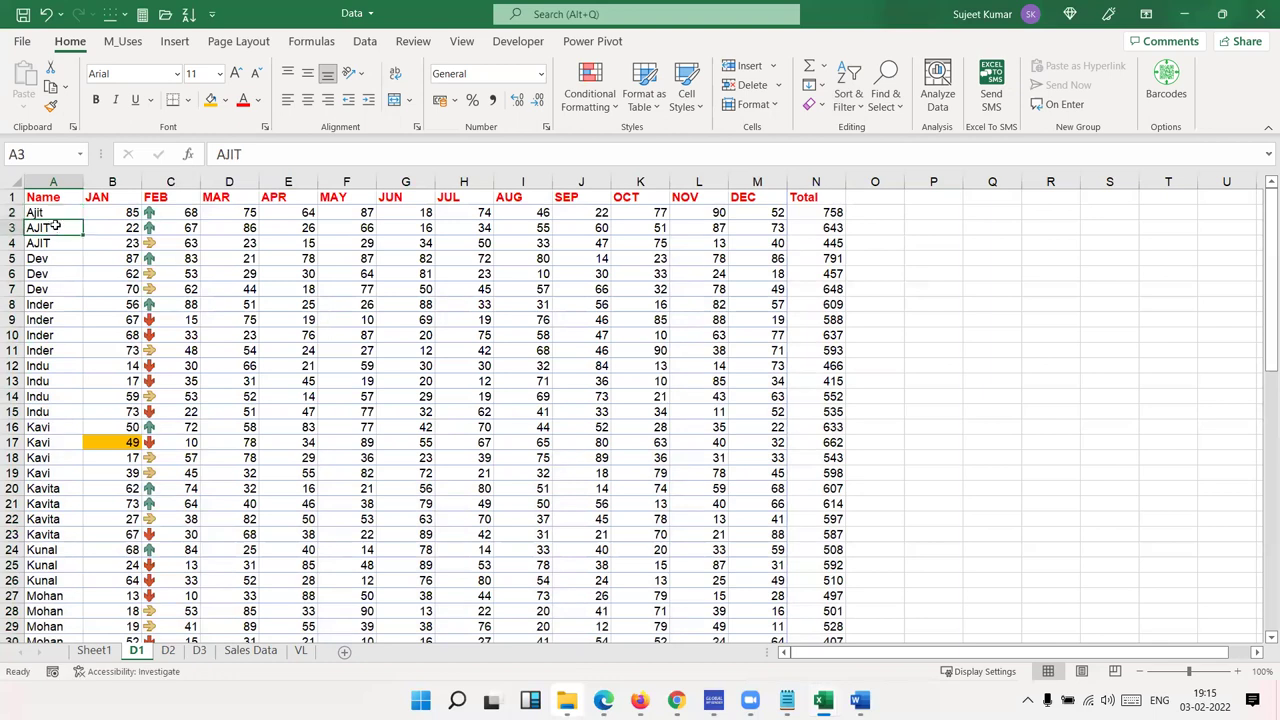
pyautogui.moveTo(57, 225); pyautogui.dragTo(46, 243)
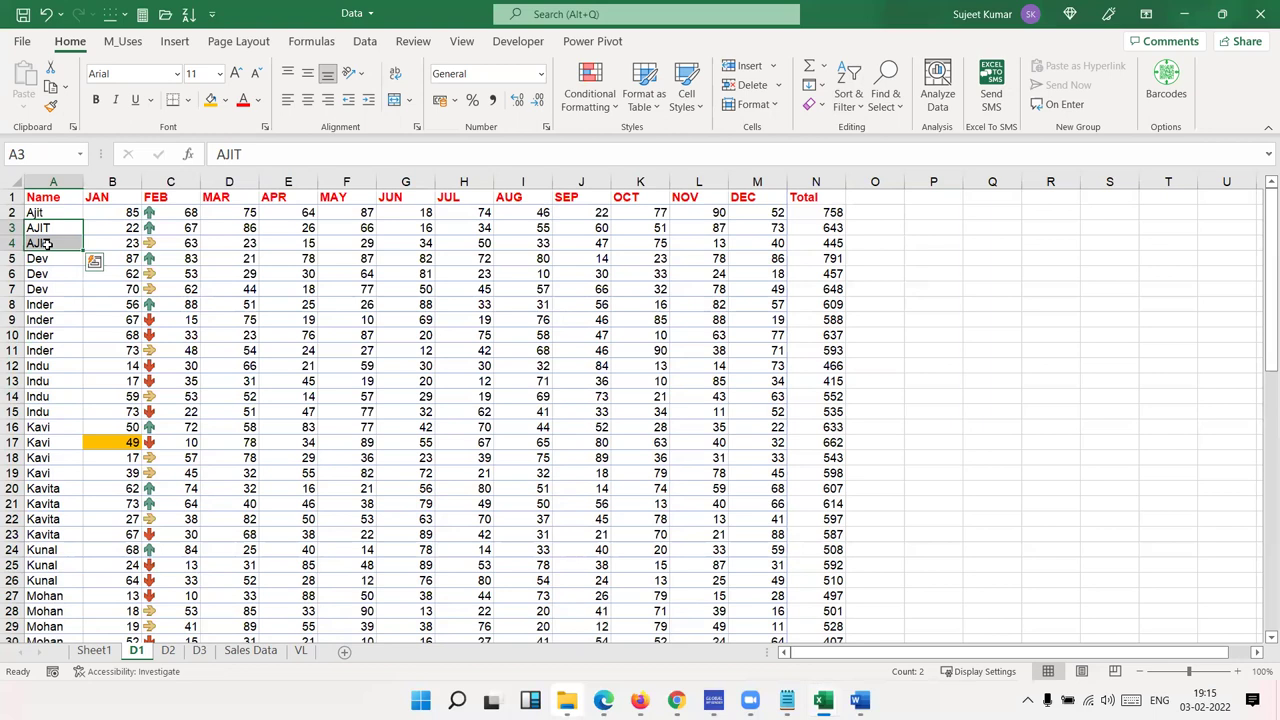
# Select K5:L5 and start a Custom Sort, expanding the selection to the whole table
pyautogui.click(893, 363)
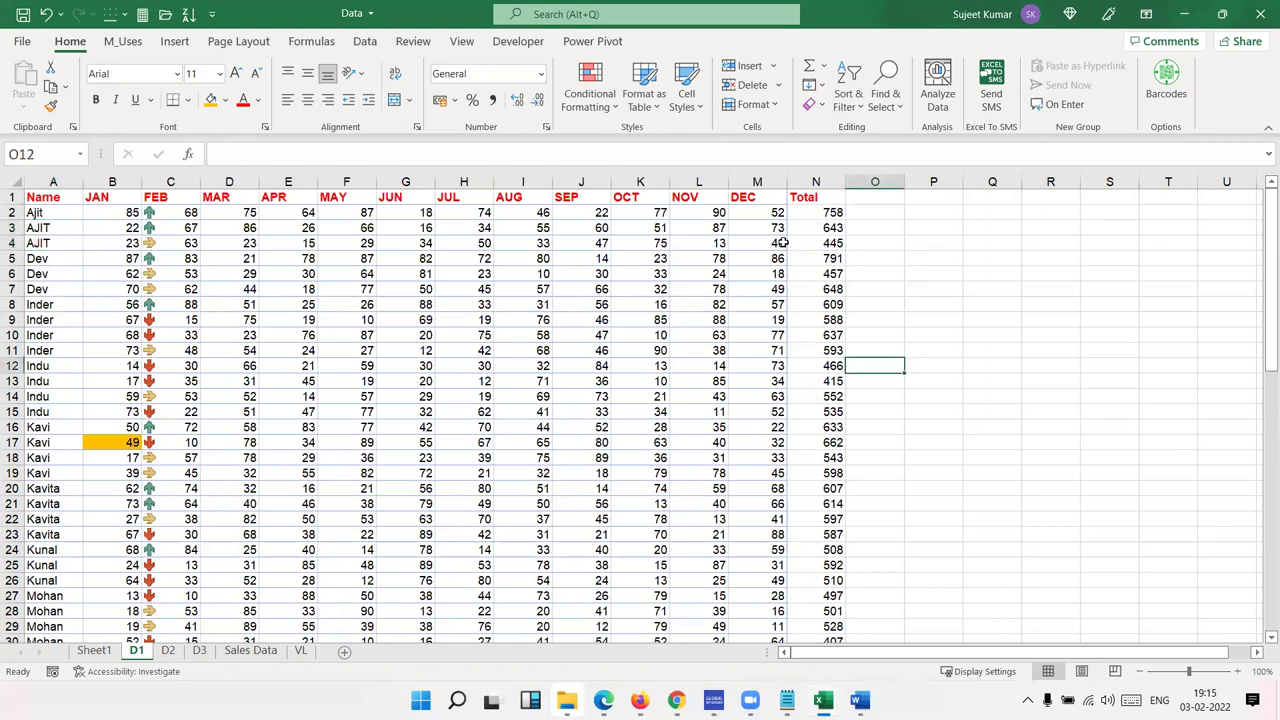
pyautogui.moveTo(662, 258); pyautogui.dragTo(720, 258)
pyautogui.click(848, 95)
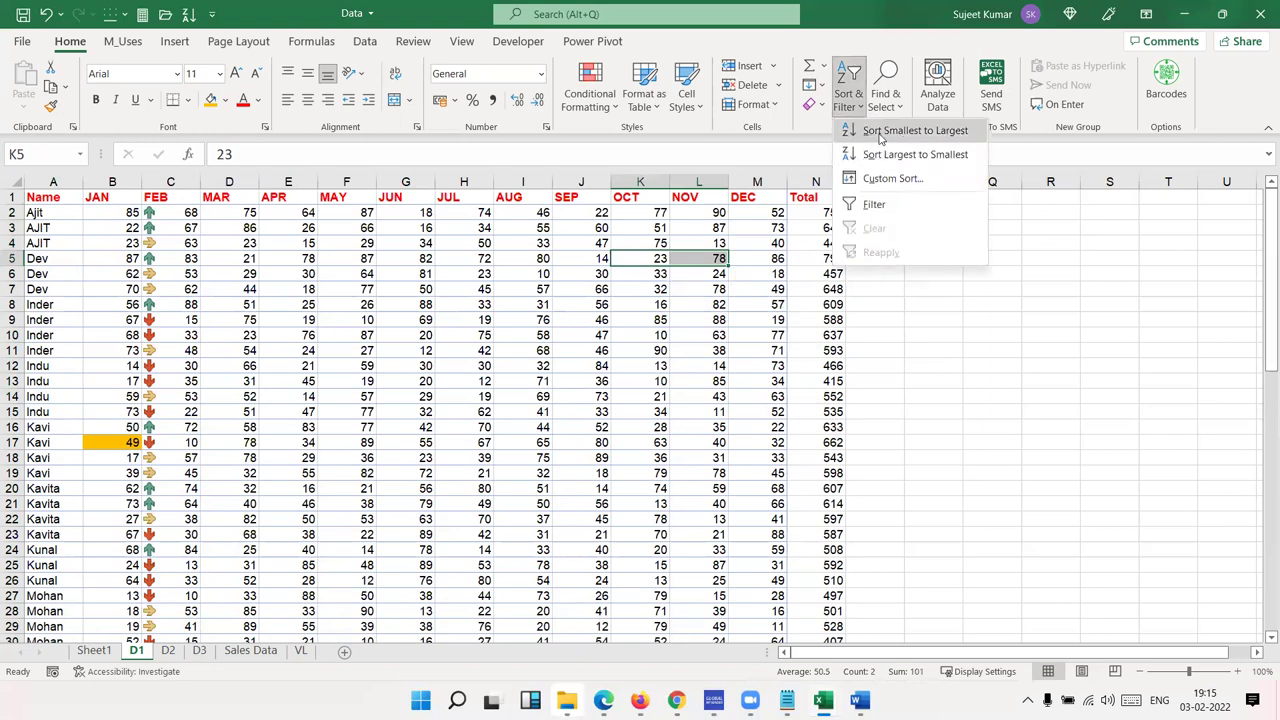
pyautogui.click(890, 178)
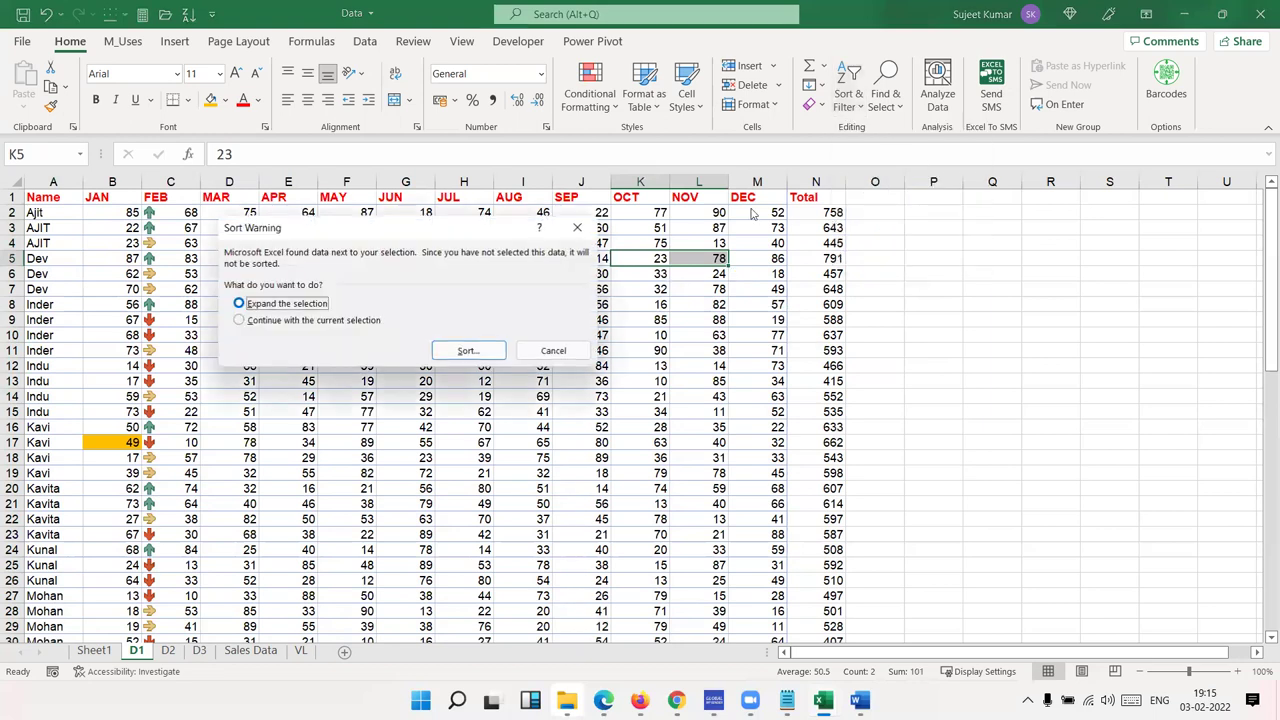
pyautogui.click(466, 351)
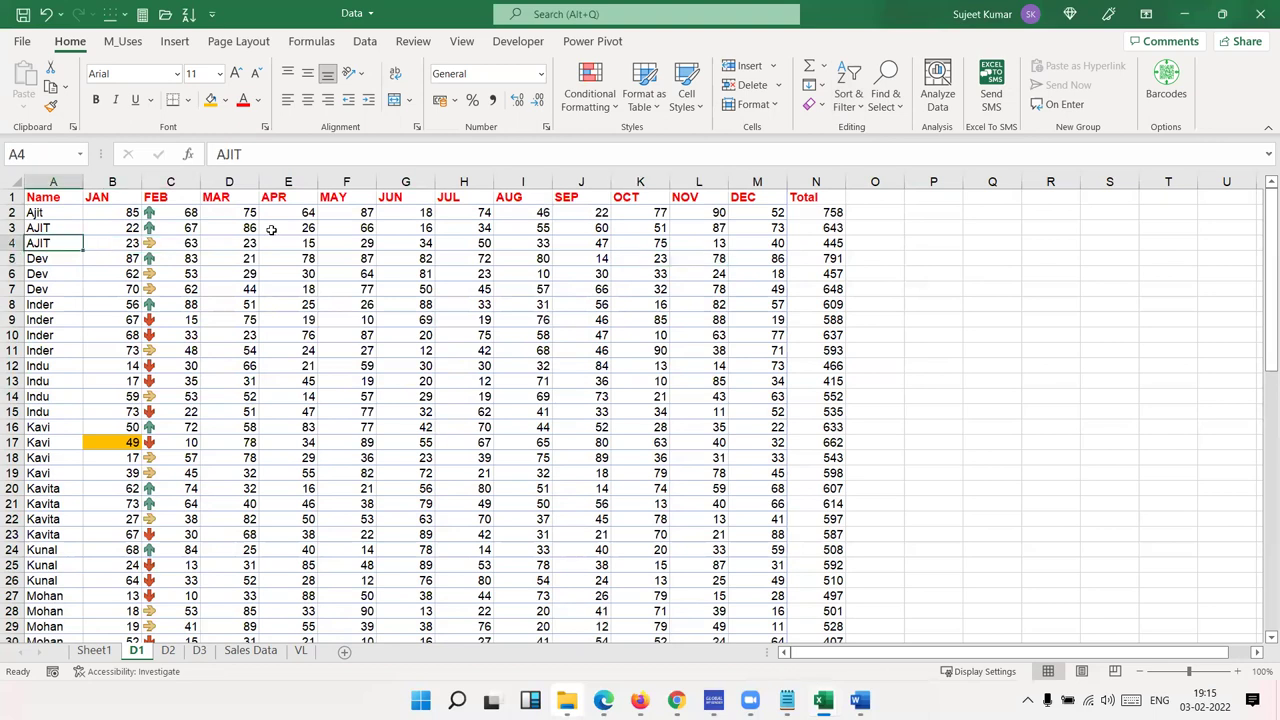
pyautogui.click(848, 95)
pyautogui.click(858, 172)
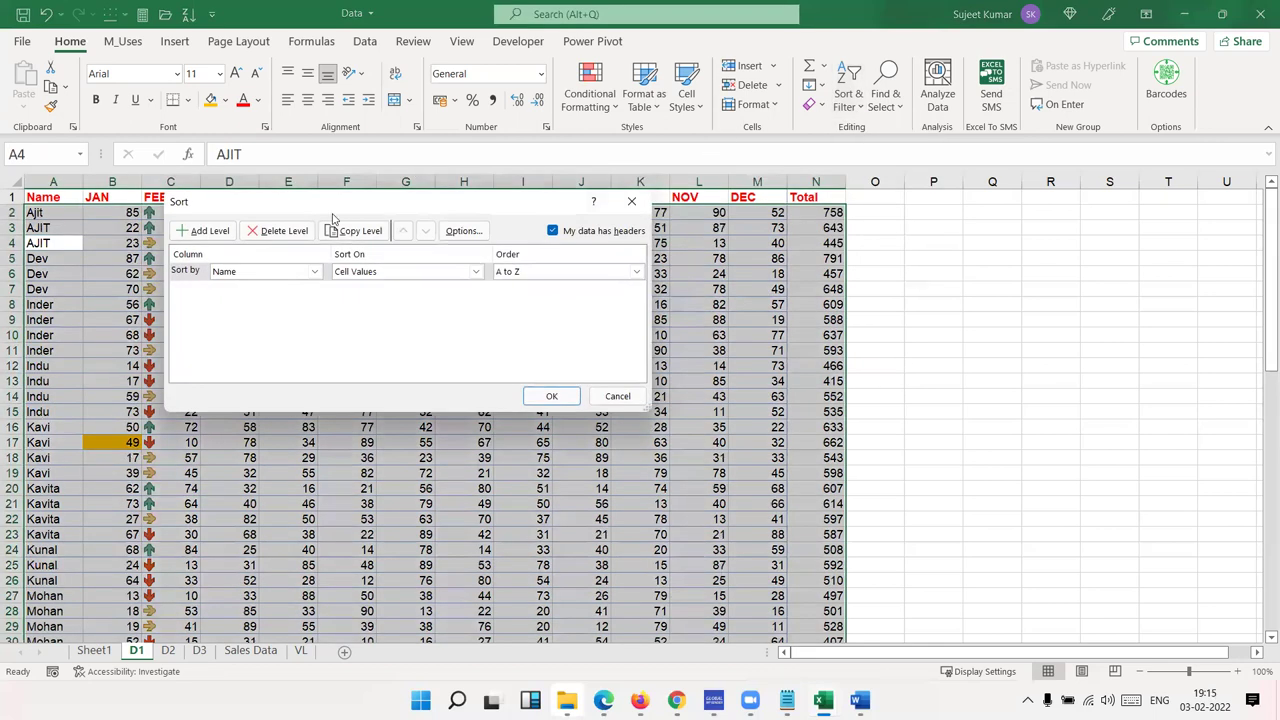
# Turn 'My data has headers' off and back on, checking the Sort by column list
pyautogui.click(278, 275)
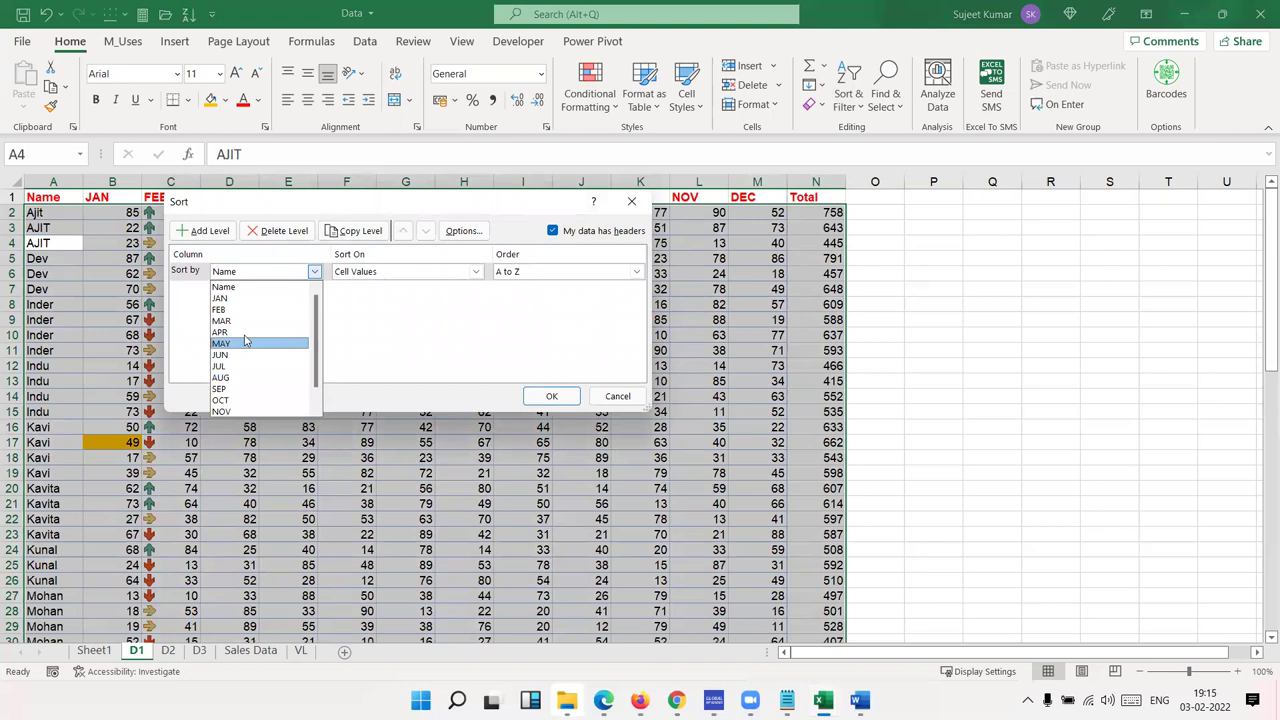
pyautogui.click(440, 340)
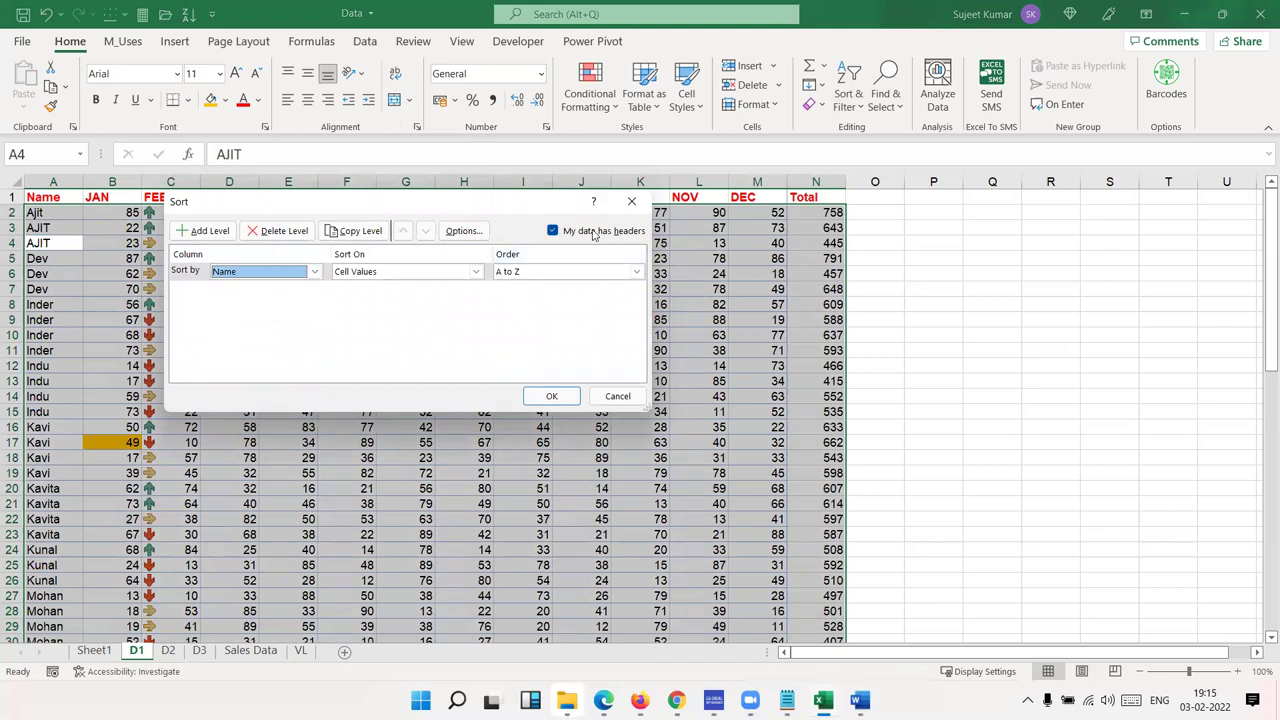
pyautogui.click(590, 237)
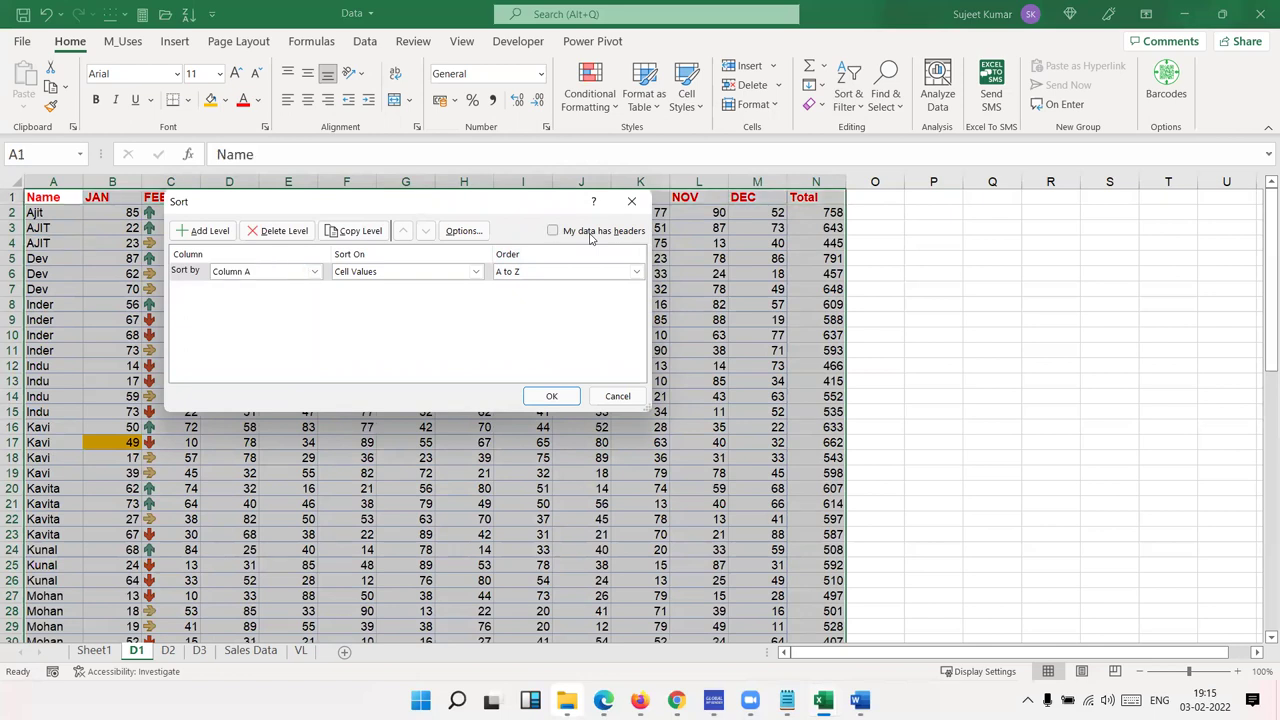
pyautogui.click(277, 270)
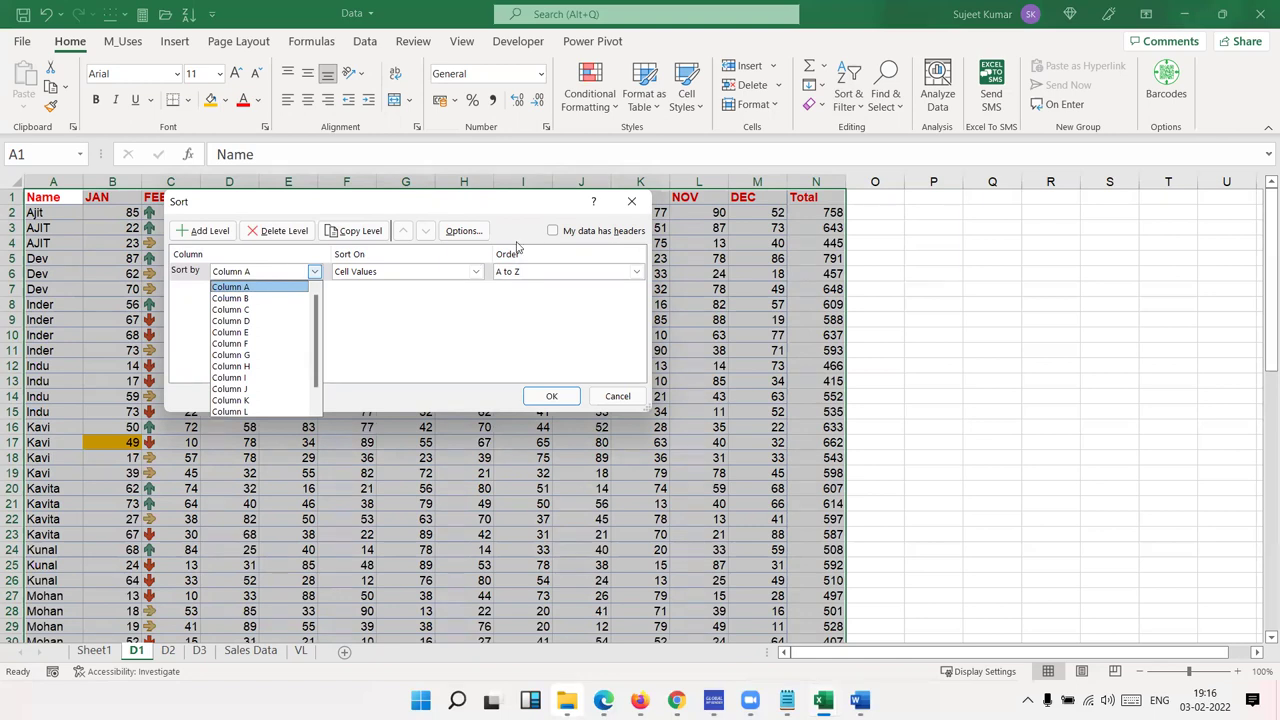
pyautogui.click(554, 237)
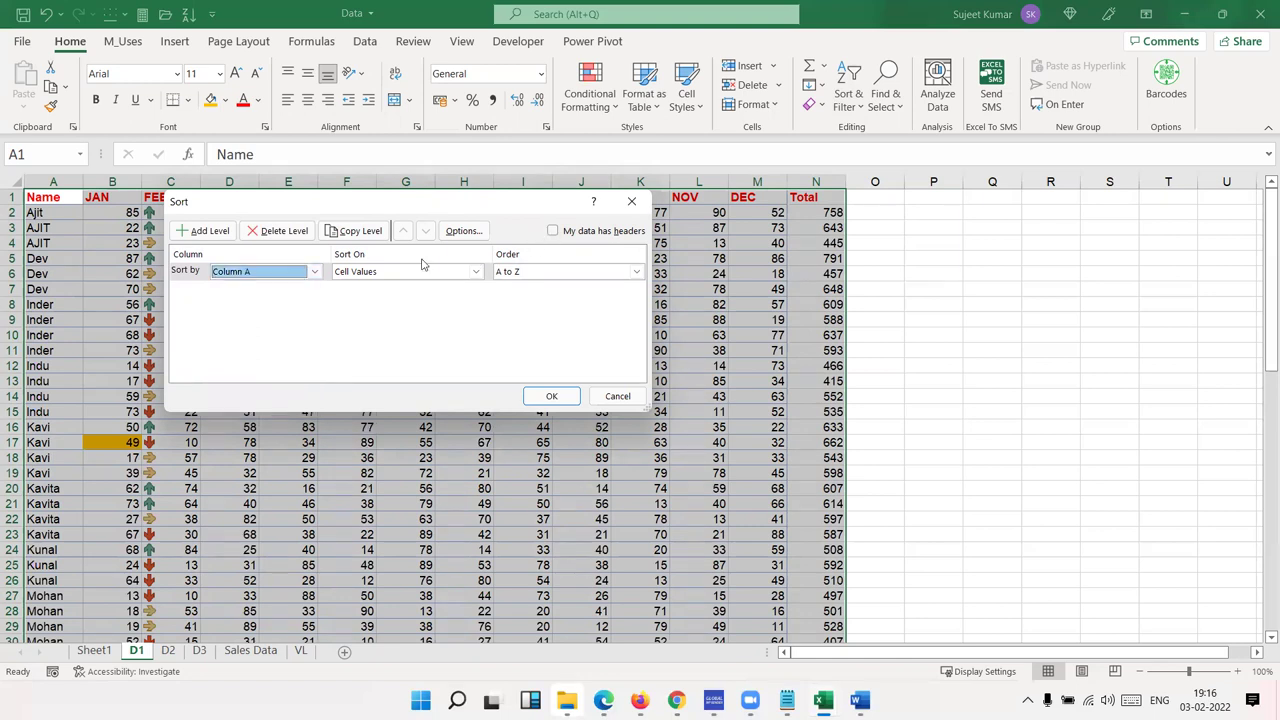
pyautogui.click(553, 231)
# Keep Sort by Name, glance at Options without changes, then cancel the sort
pyautogui.click(310, 275)
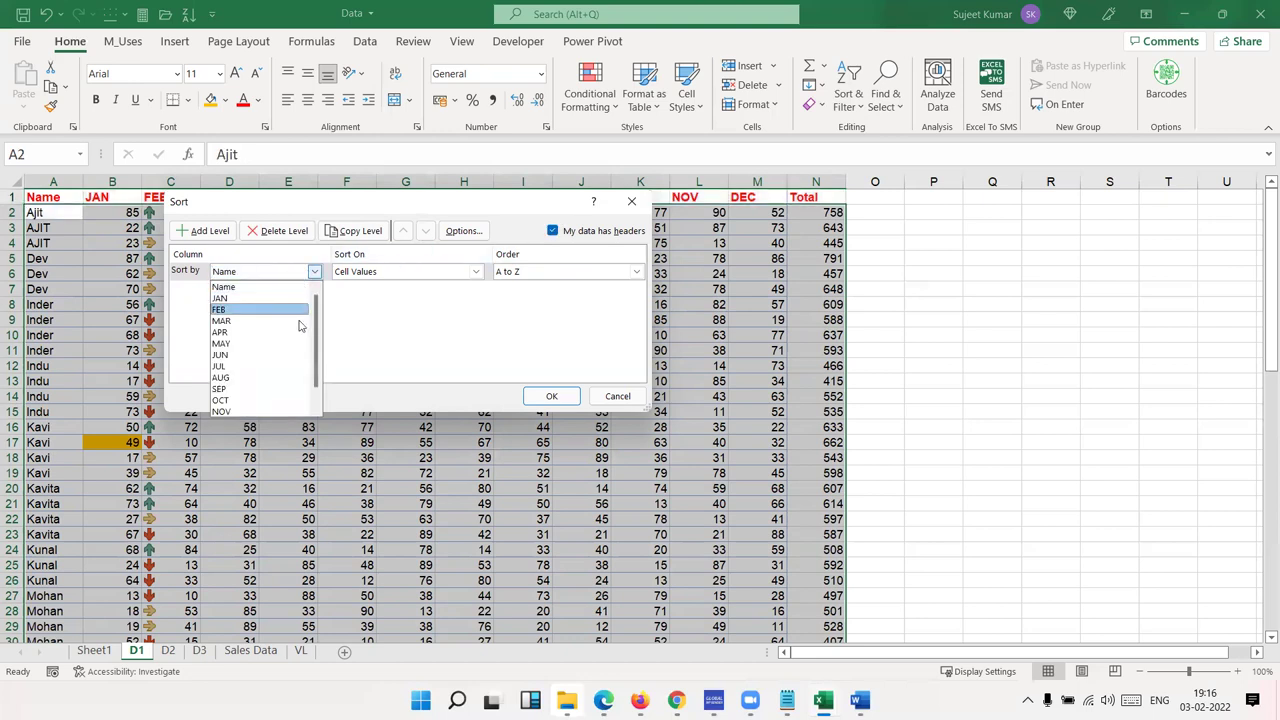
pyautogui.click(430, 308)
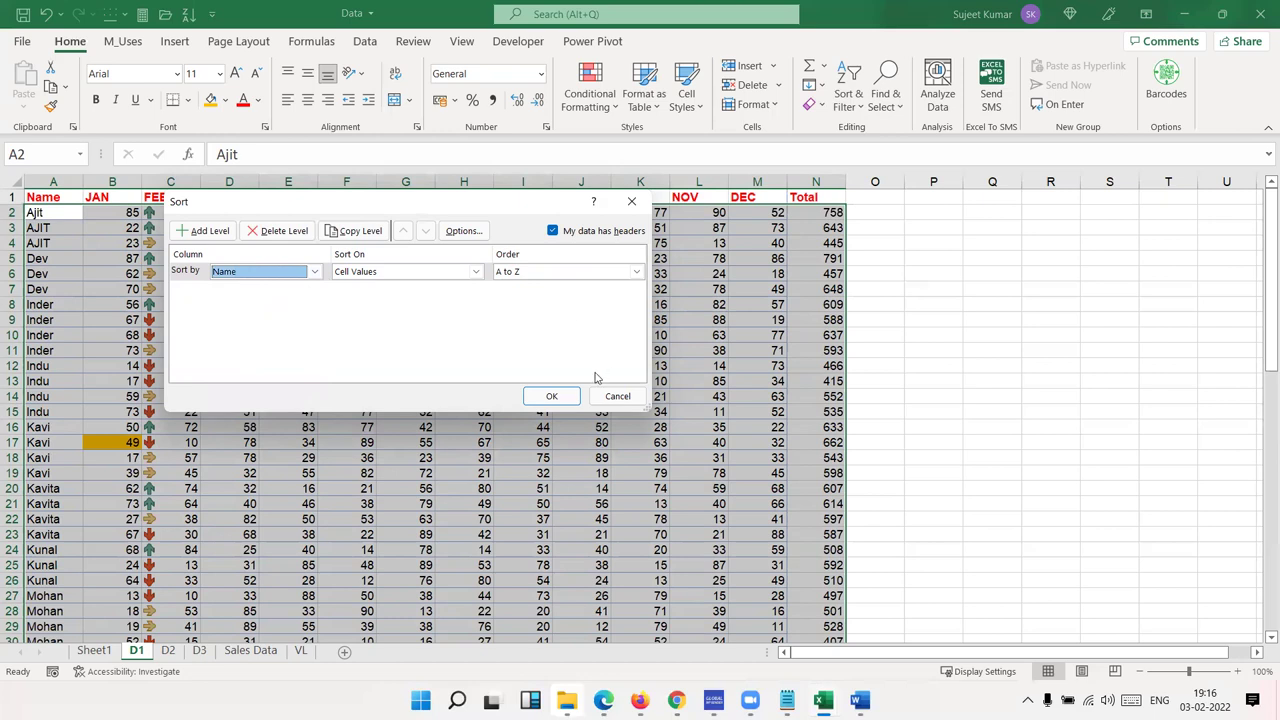
pyautogui.click(463, 231)
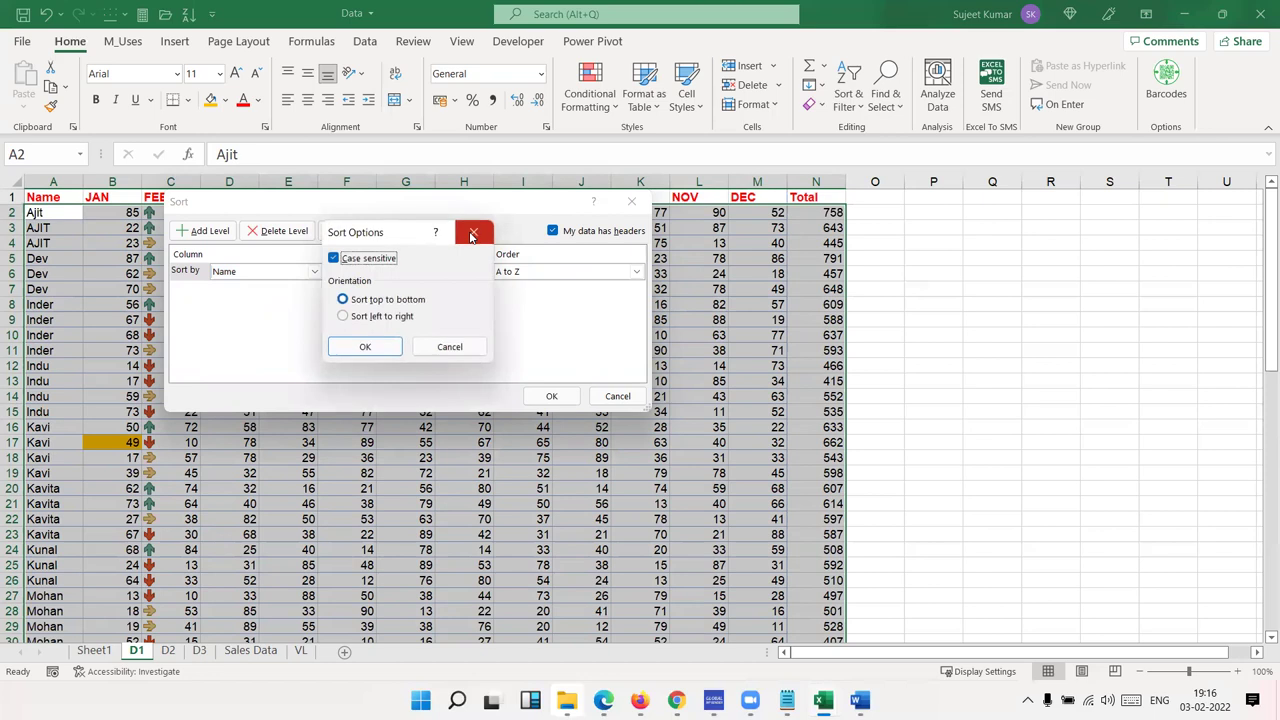
pyautogui.click(472, 234)
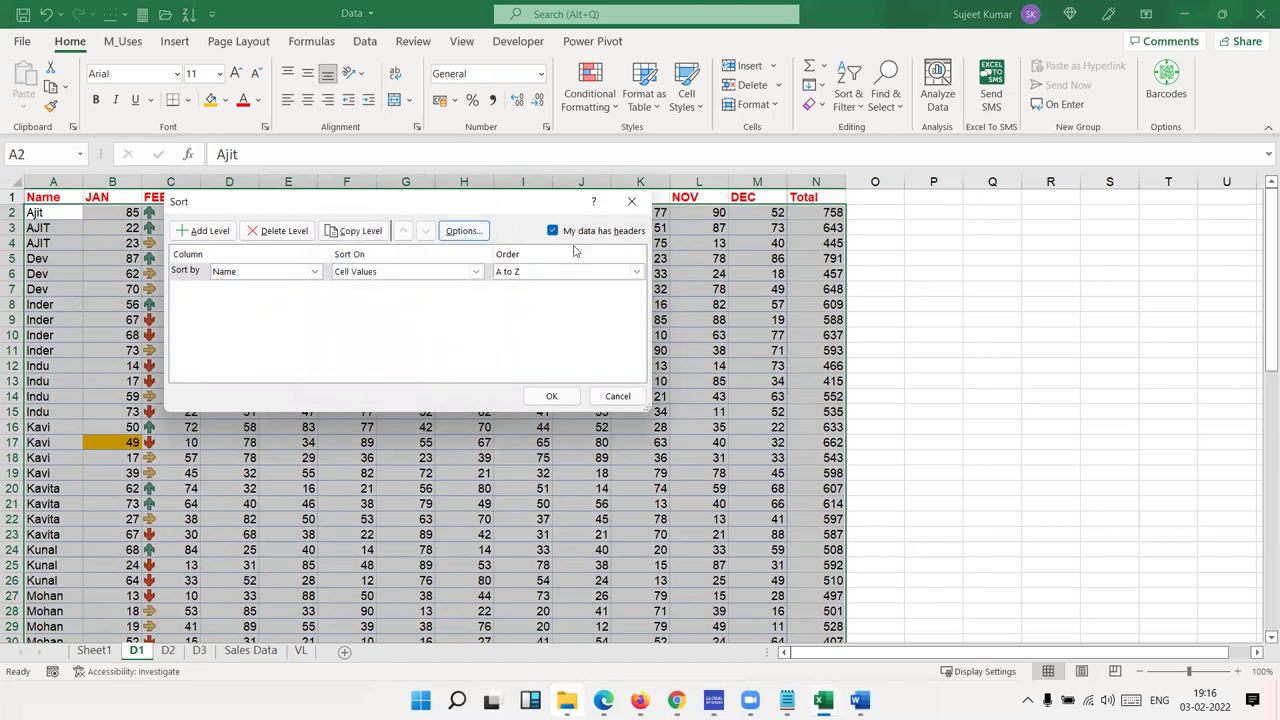
pyautogui.click(614, 397)
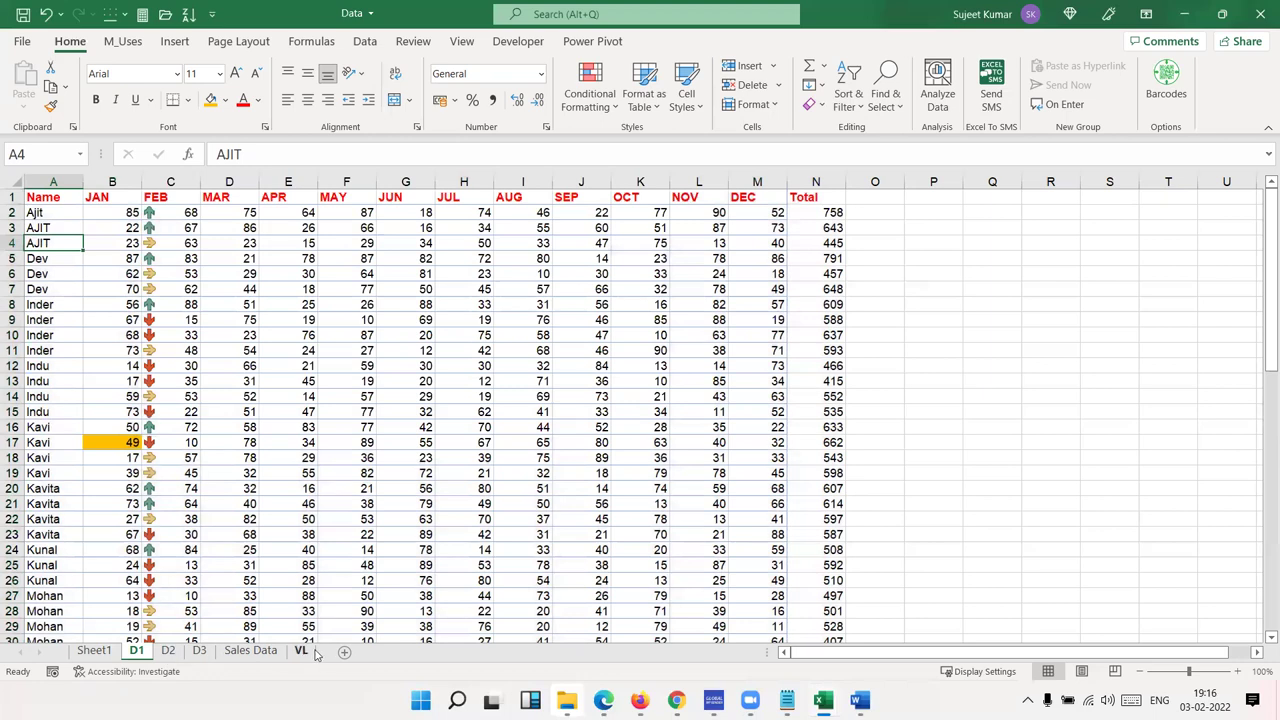
# Add a new sheet with labels Name in A1 and Sales in A2
pyautogui.click(344, 651)
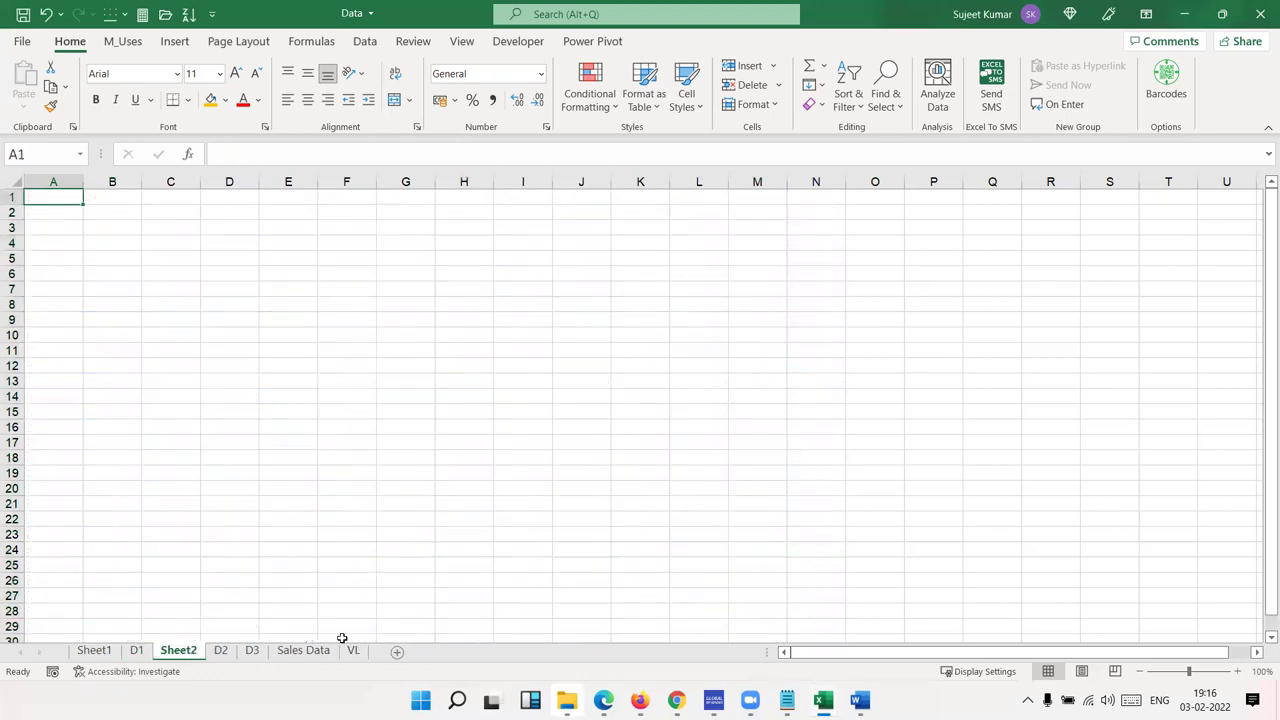
pyautogui.write('Name')
pyautogui.press('Return')
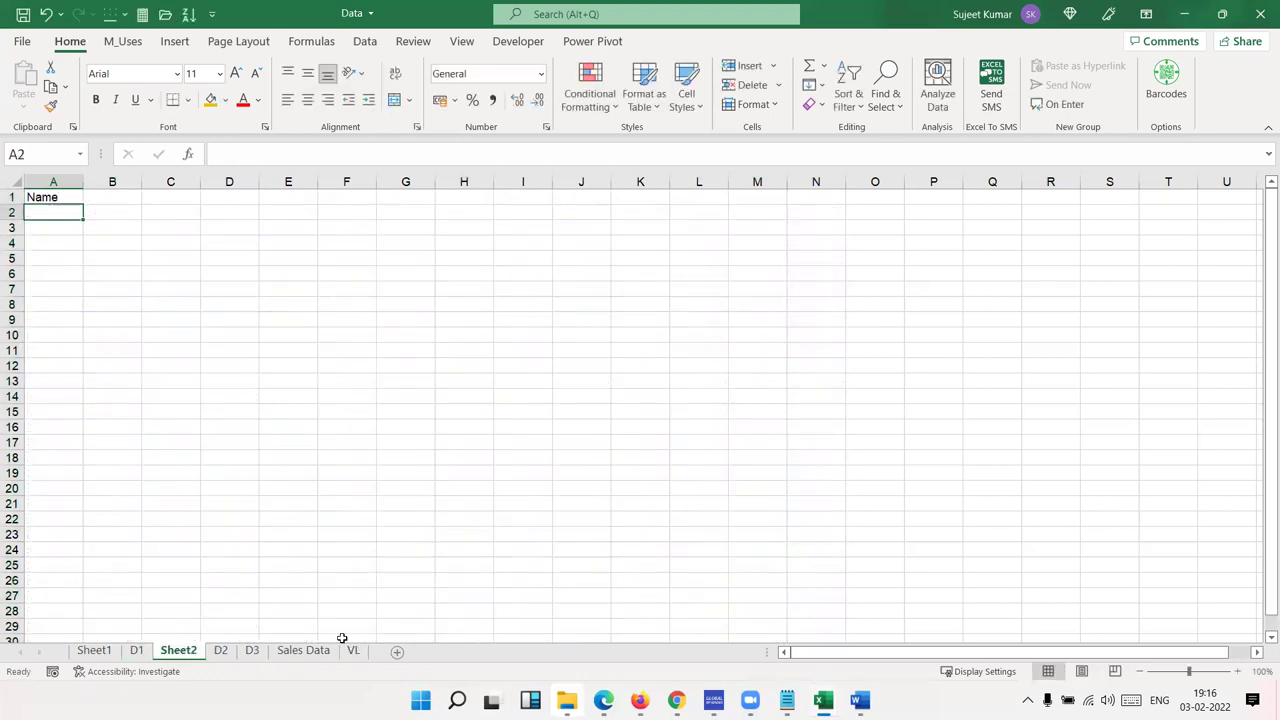
pyautogui.write('Sales')
pyautogui.press('Return')
# Enter Puja in B1 and fill the names across to G1
pyautogui.press('Up')
pyautogui.press('Up')
pyautogui.press('Right')
pyautogui.write('Puja')
pyautogui.click(124, 201)
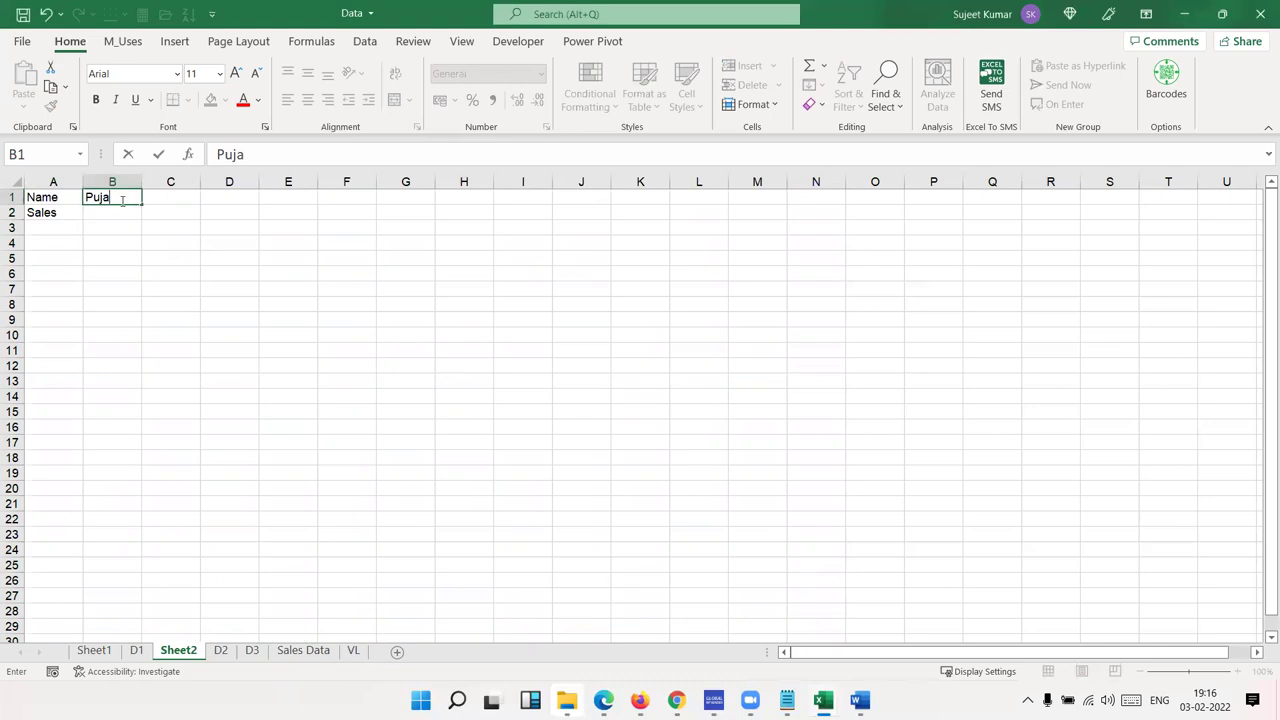
pyautogui.click(148, 214)
pyautogui.click(125, 199)
pyautogui.moveTo(142, 204); pyautogui.dragTo(452, 209)
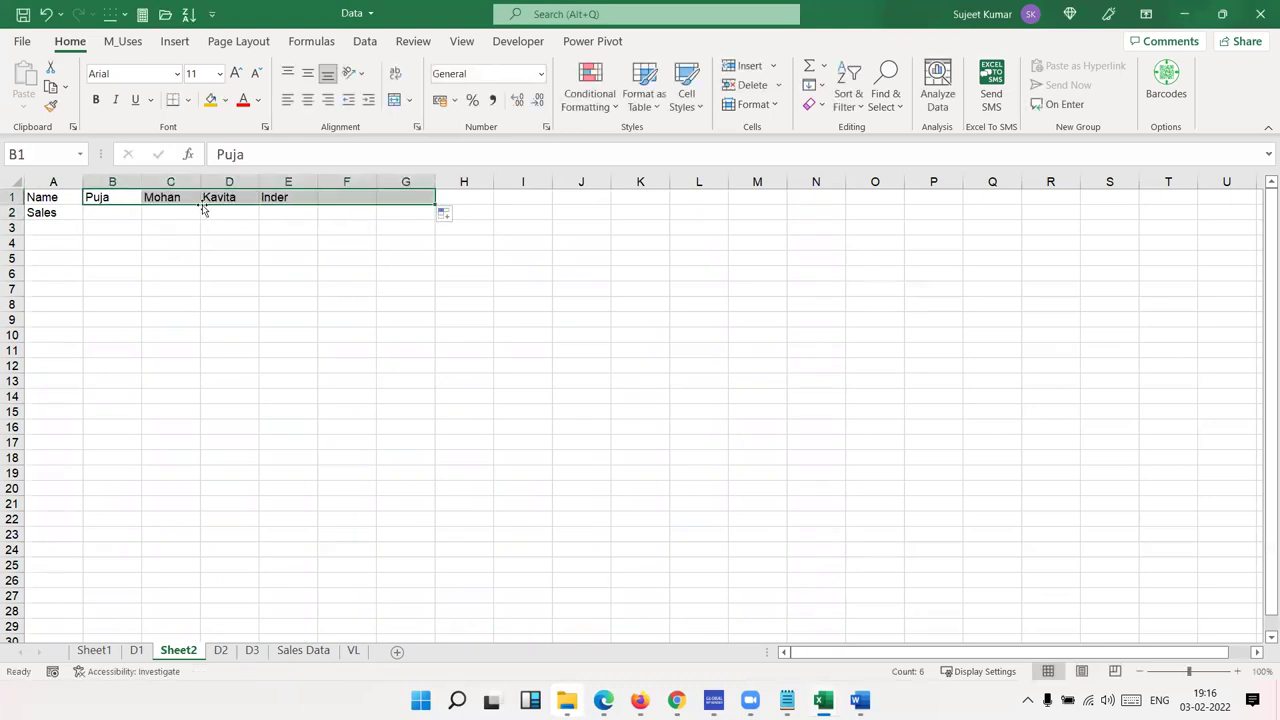
pyautogui.click(128, 210)
# Enter sales 85, 69, 85, 45, 96, 65 in B2:G2 and select the name/sales block
pyautogui.write('85')
pyautogui.press('Tab')
pyautogui.write('69')
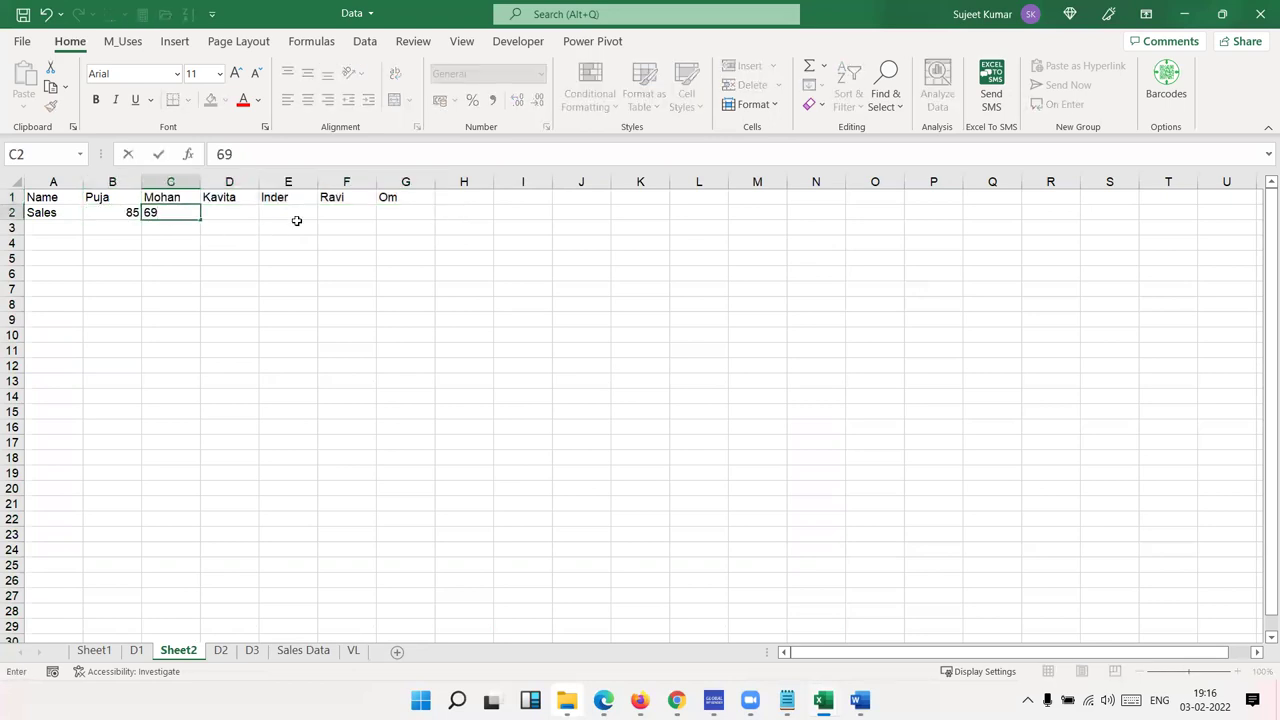
pyautogui.press('Tab')
pyautogui.write('85')
pyautogui.press('Tab')
pyautogui.write('45')
pyautogui.press('Tab')
pyautogui.write('96')
pyautogui.press('Tab')
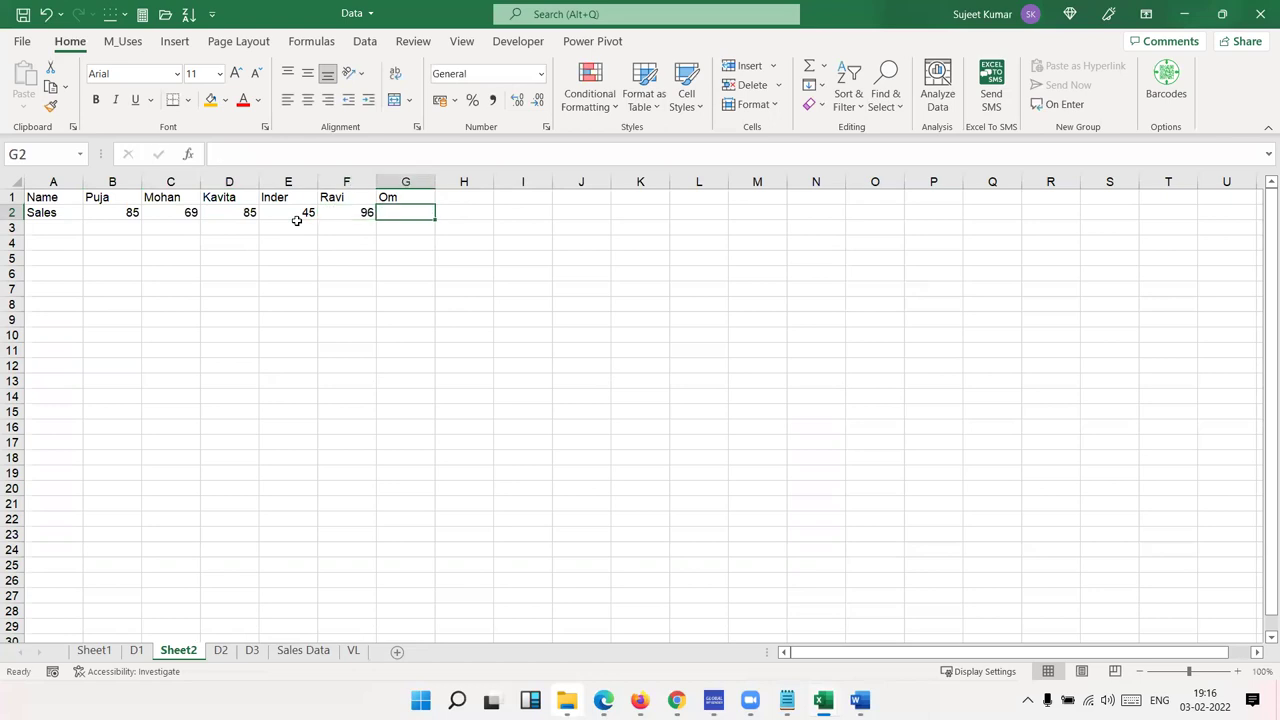
pyautogui.write('65')
pyautogui.press('Return')
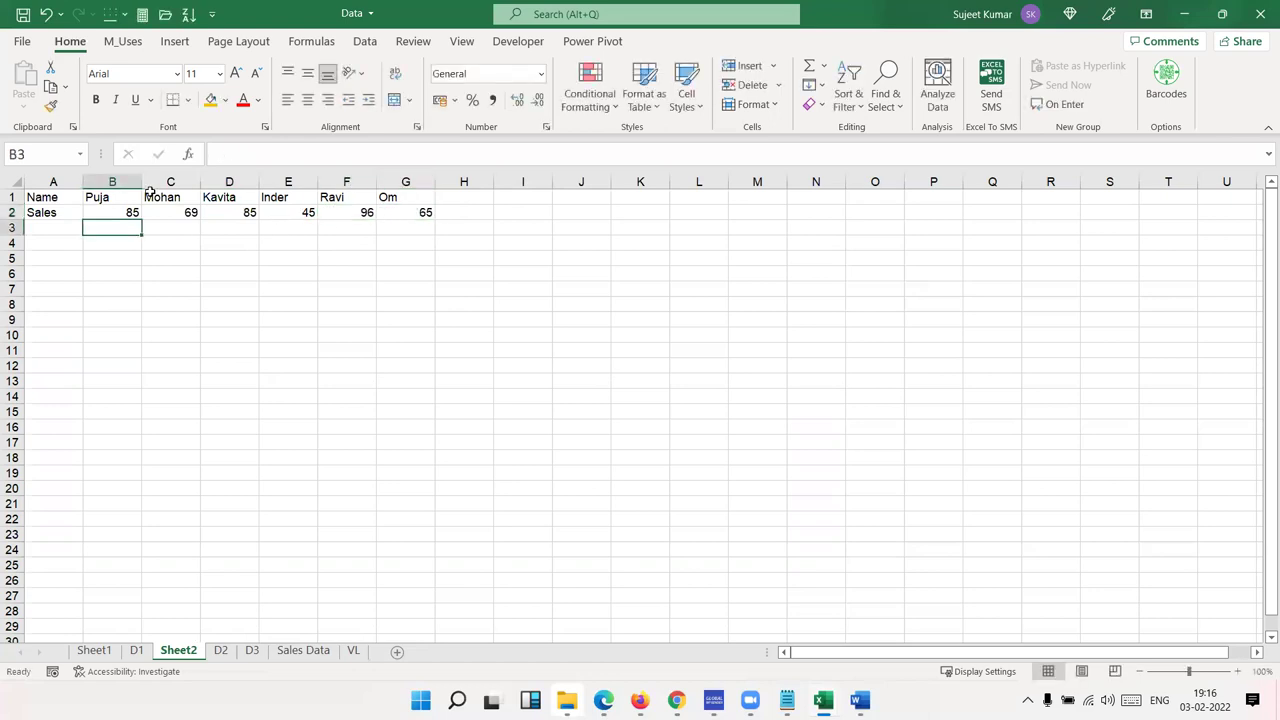
pyautogui.moveTo(105, 198); pyautogui.dragTo(403, 213)
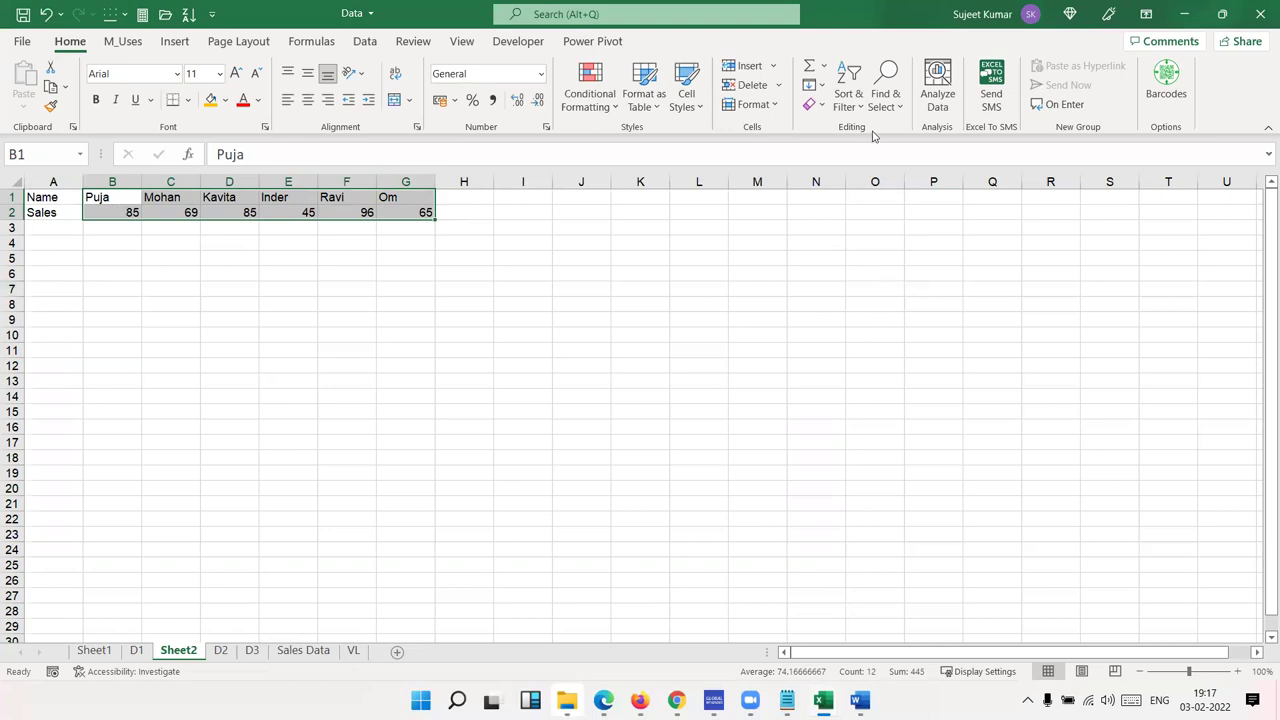
# In Custom Sort options, switch the orientation to sort left to right
pyautogui.click(848, 92)
pyautogui.click(874, 180)
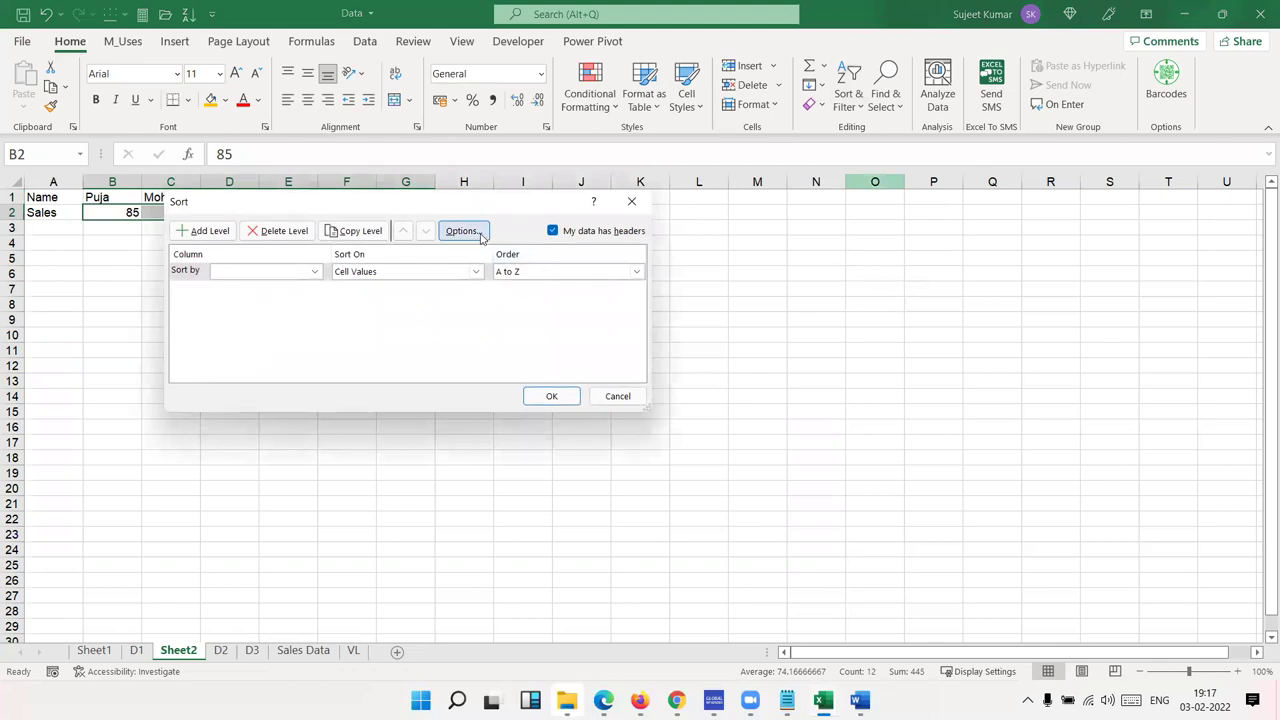
pyautogui.click(482, 233)
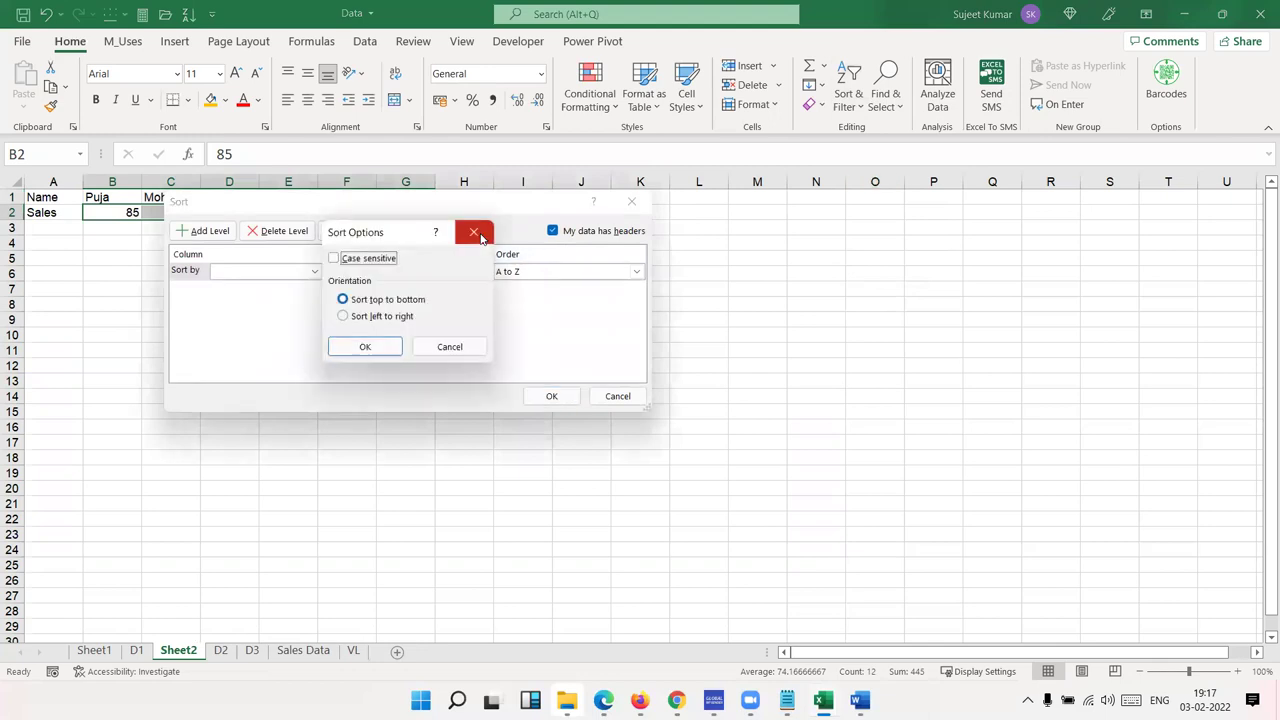
pyautogui.click(345, 318)
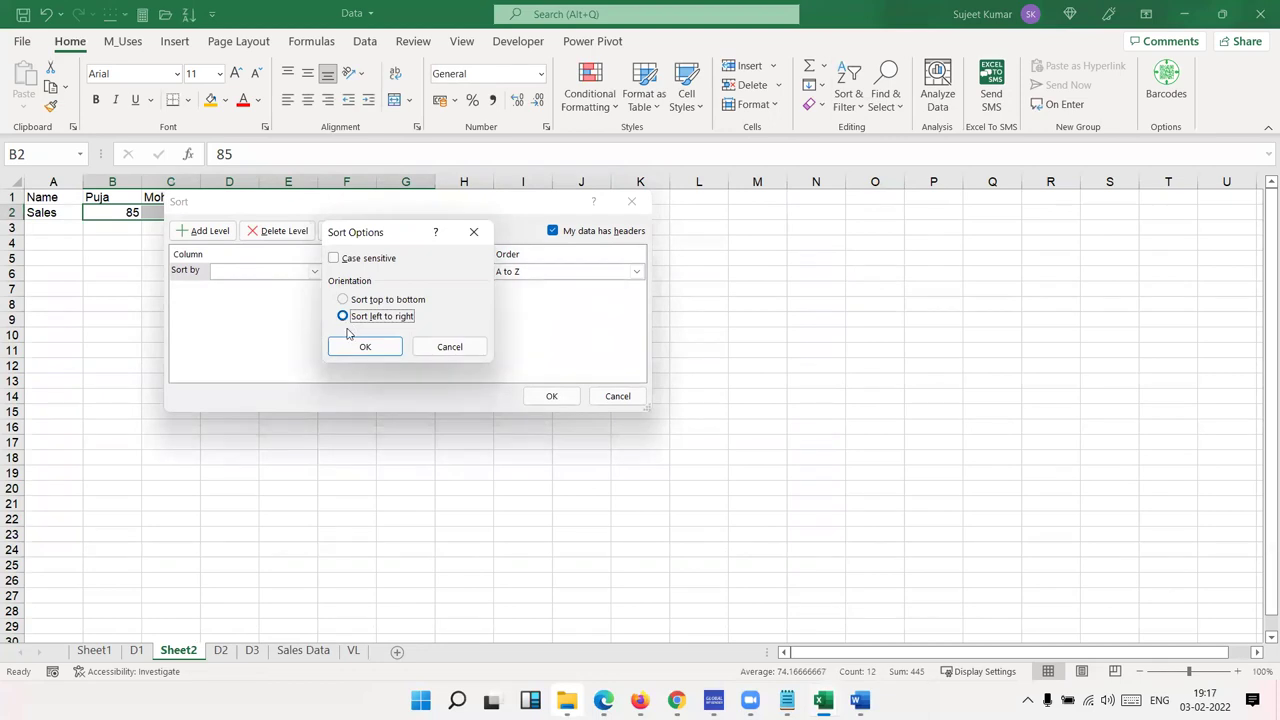
pyautogui.click(365, 347)
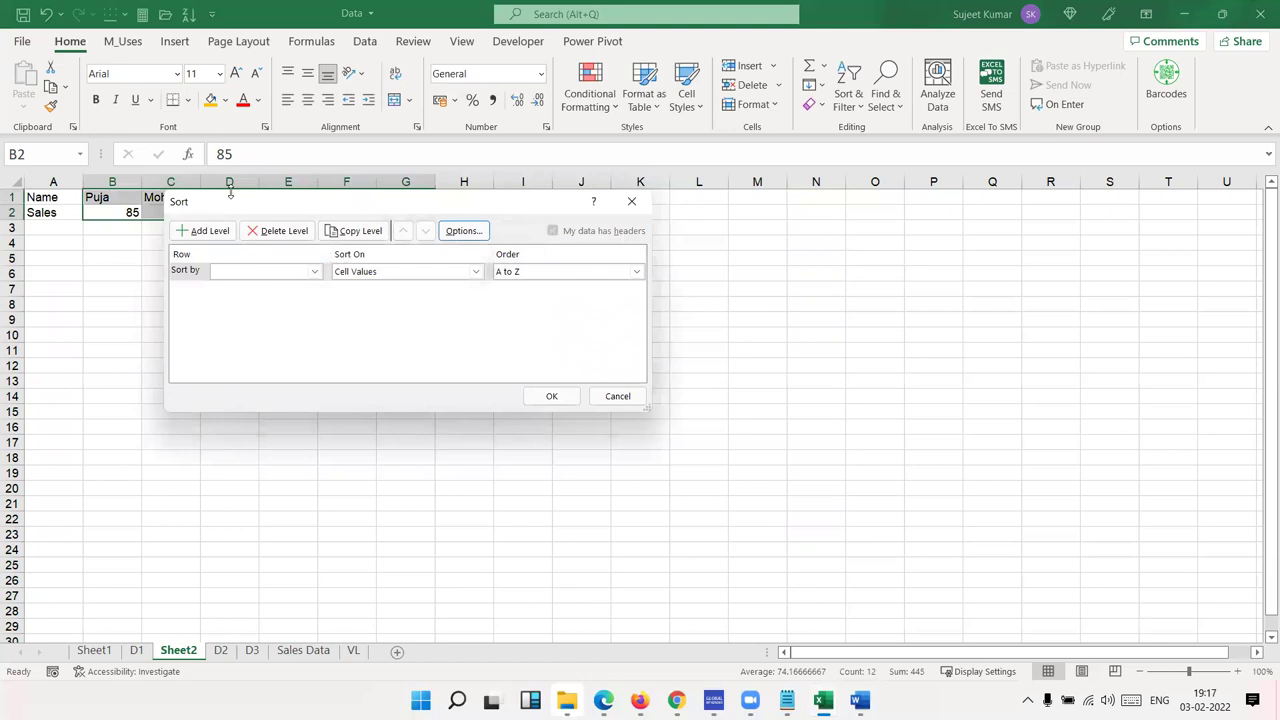
pyautogui.moveTo(271, 205); pyautogui.dragTo(520, 234)
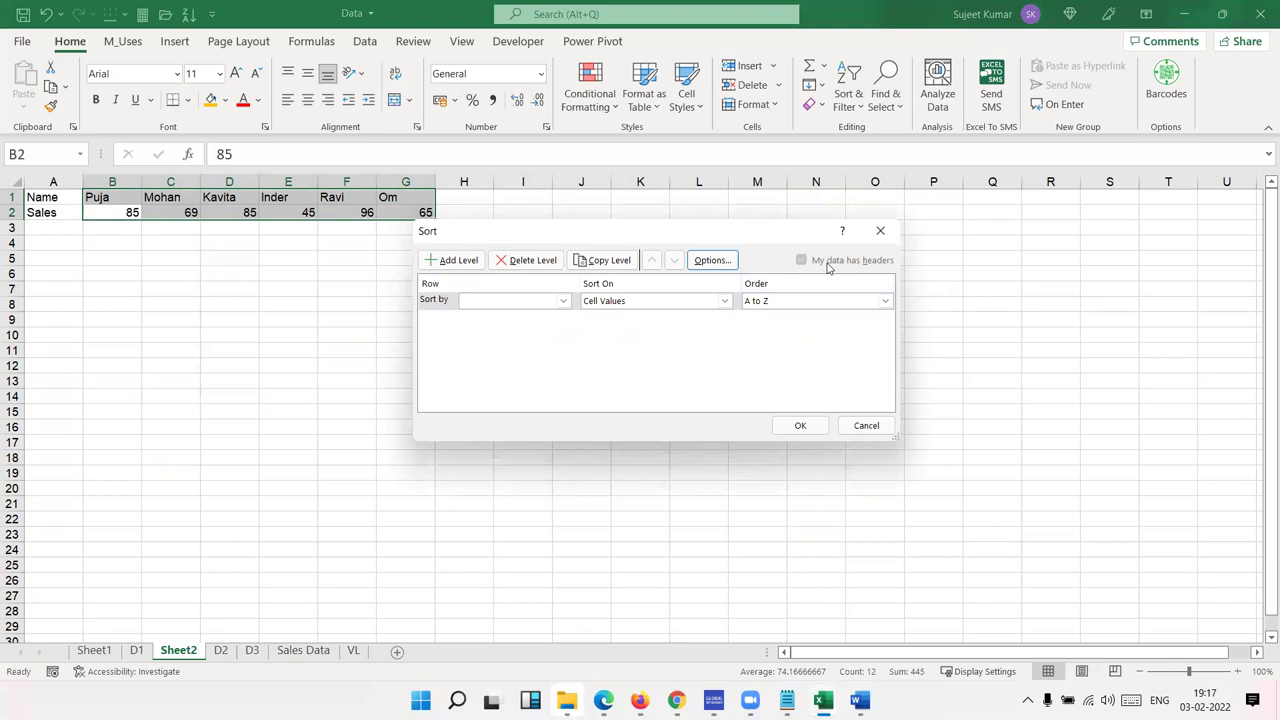
# Sort by Row 2, the sales row, smallest to largest
pyautogui.click(563, 300)
pyautogui.click(520, 318)
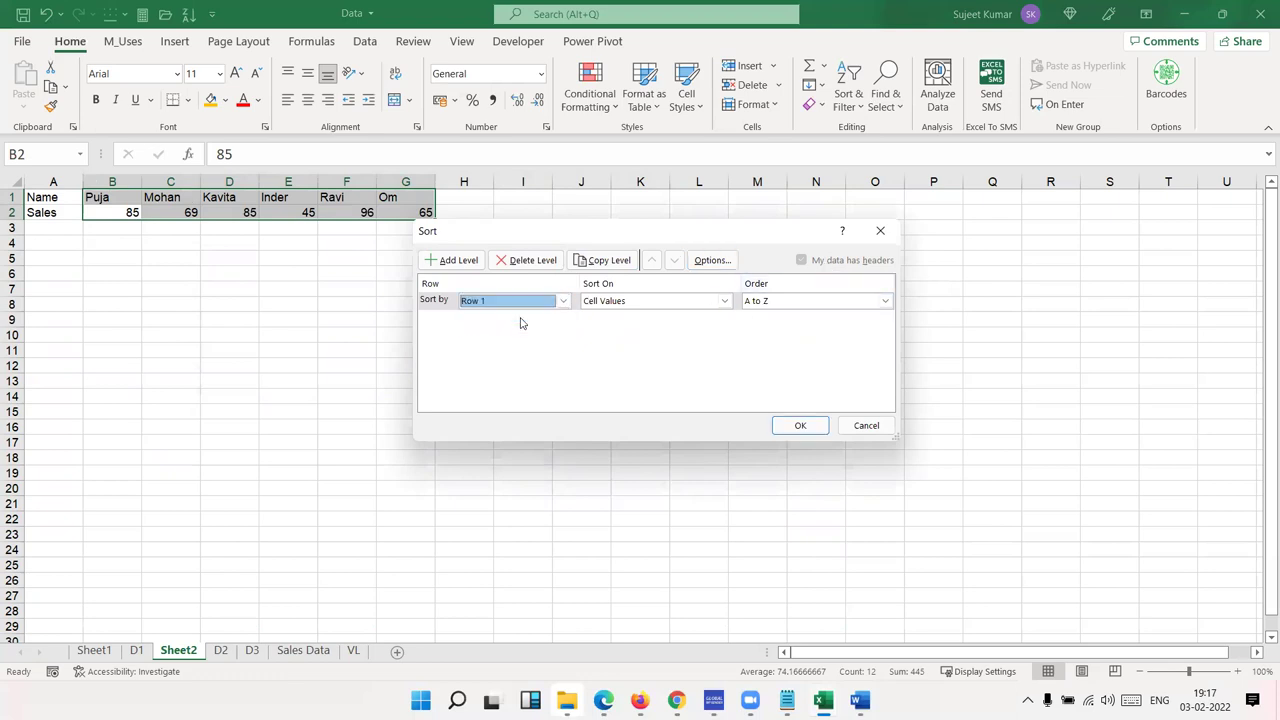
pyautogui.click(563, 300)
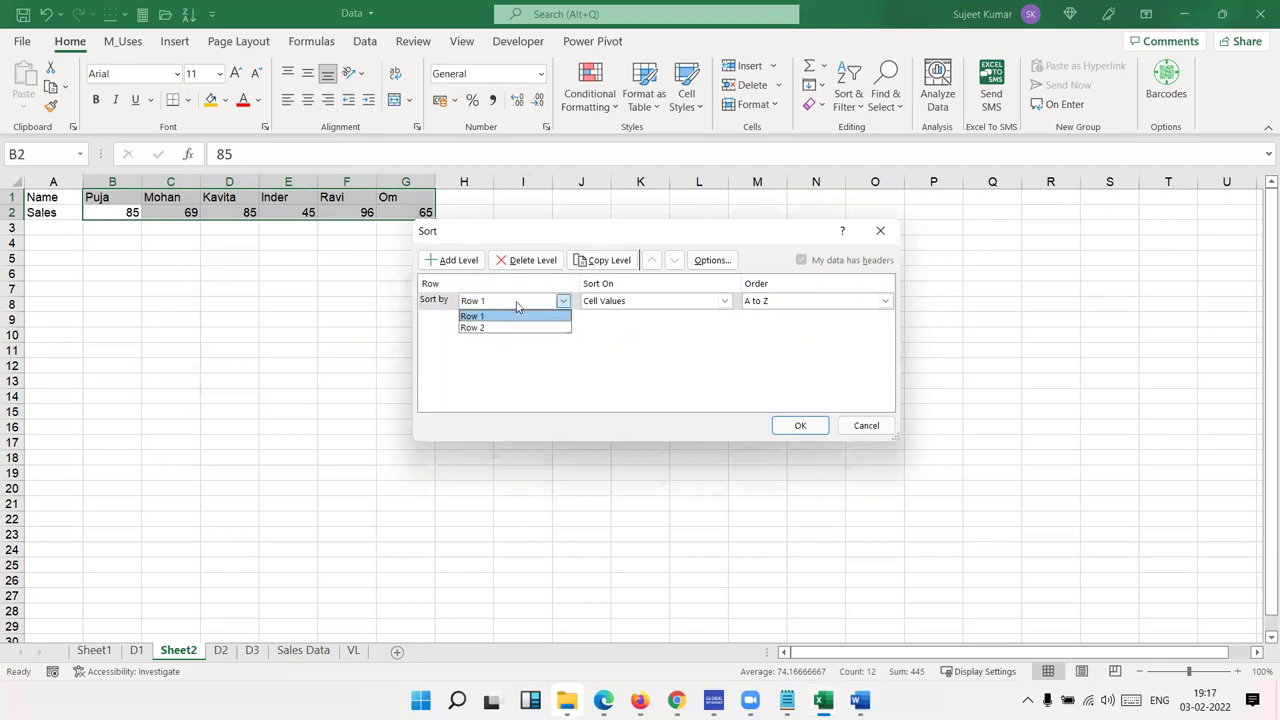
pyautogui.click(509, 328)
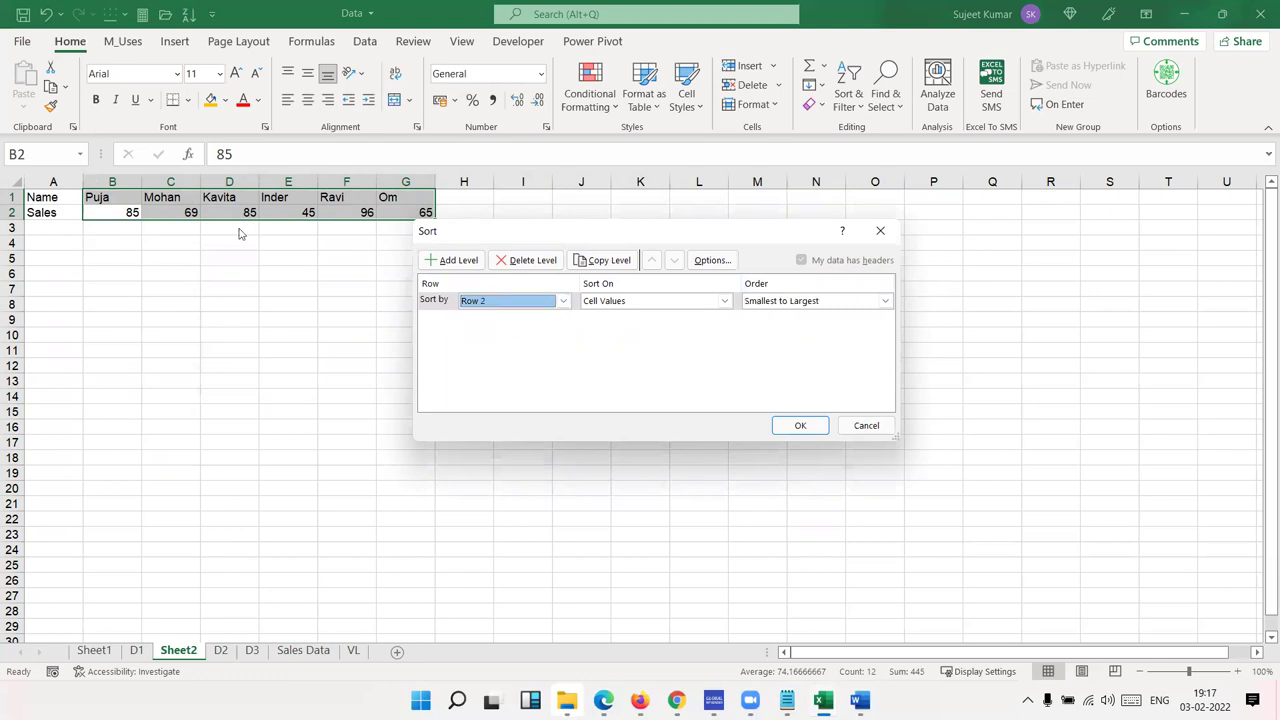
pyautogui.click(801, 425)
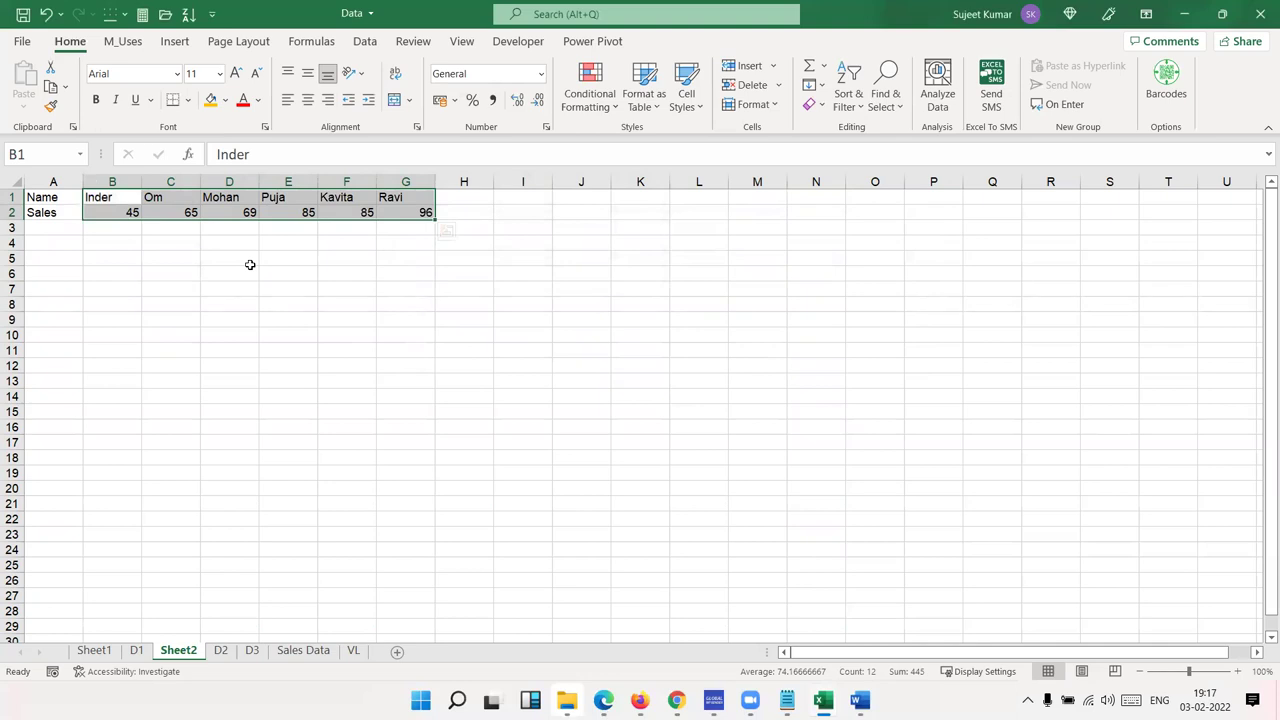
# Return to sheet D1, start a custom sort on D7:D14, and cancel the sort warning
pyautogui.click(136, 650)
pyautogui.moveTo(208, 291); pyautogui.dragTo(230, 396)
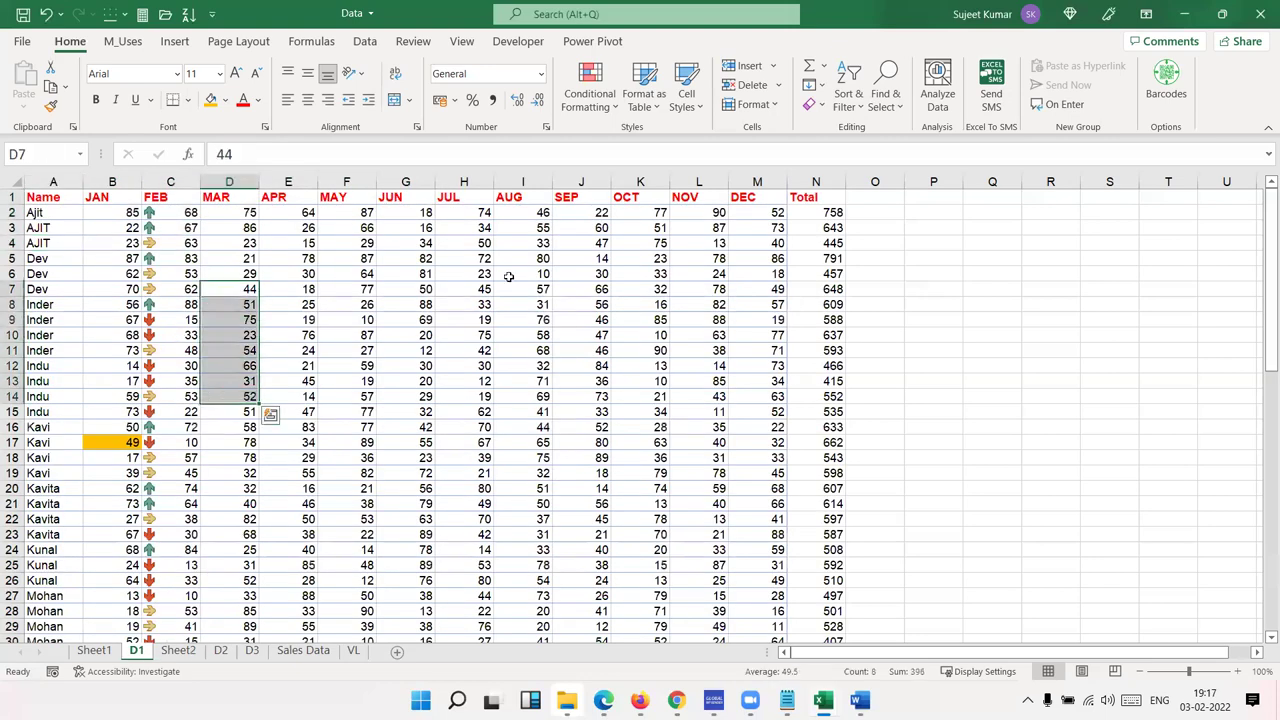
pyautogui.click(848, 90)
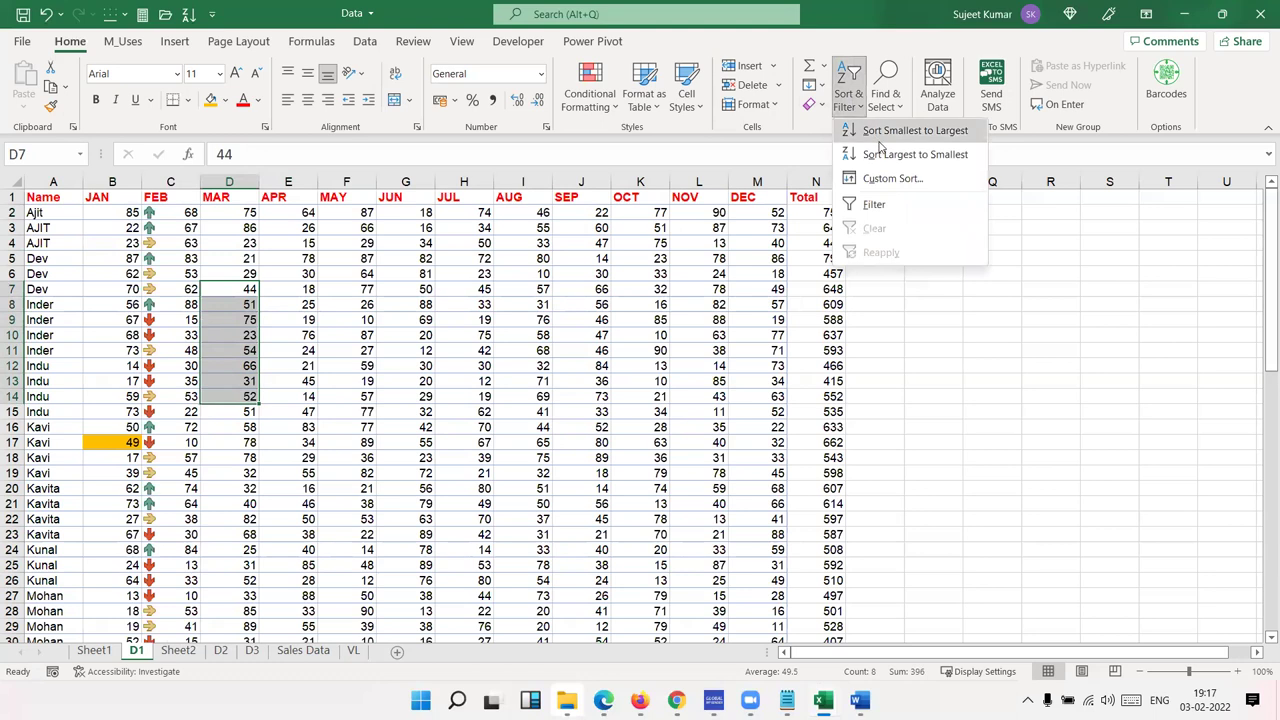
pyautogui.click(893, 178)
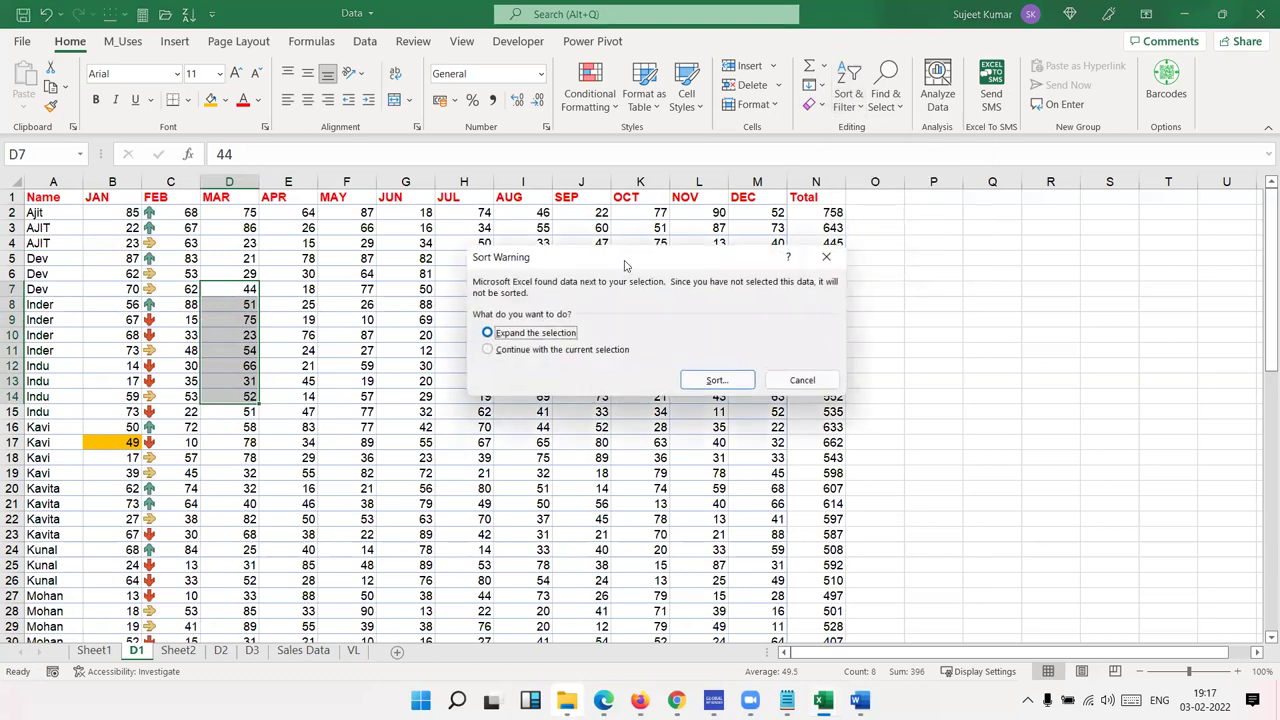
pyautogui.moveTo(625, 264); pyautogui.dragTo(685, 240)
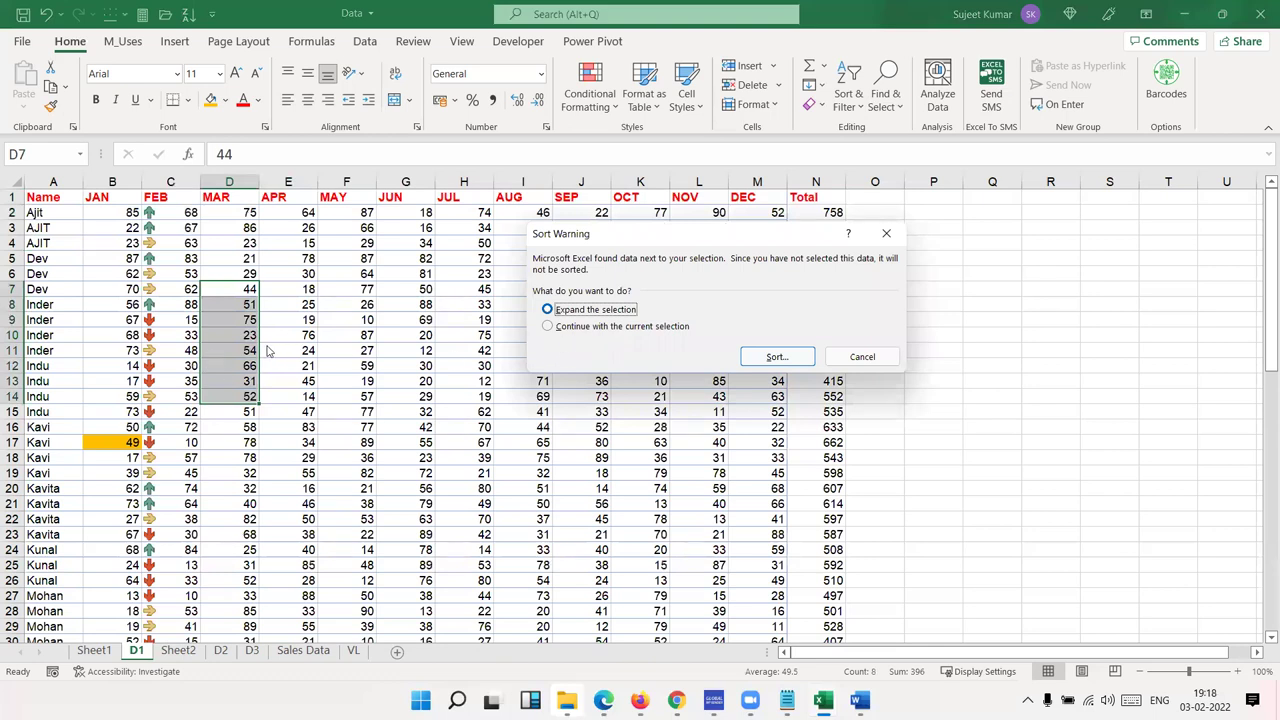
pyautogui.click(862, 357)
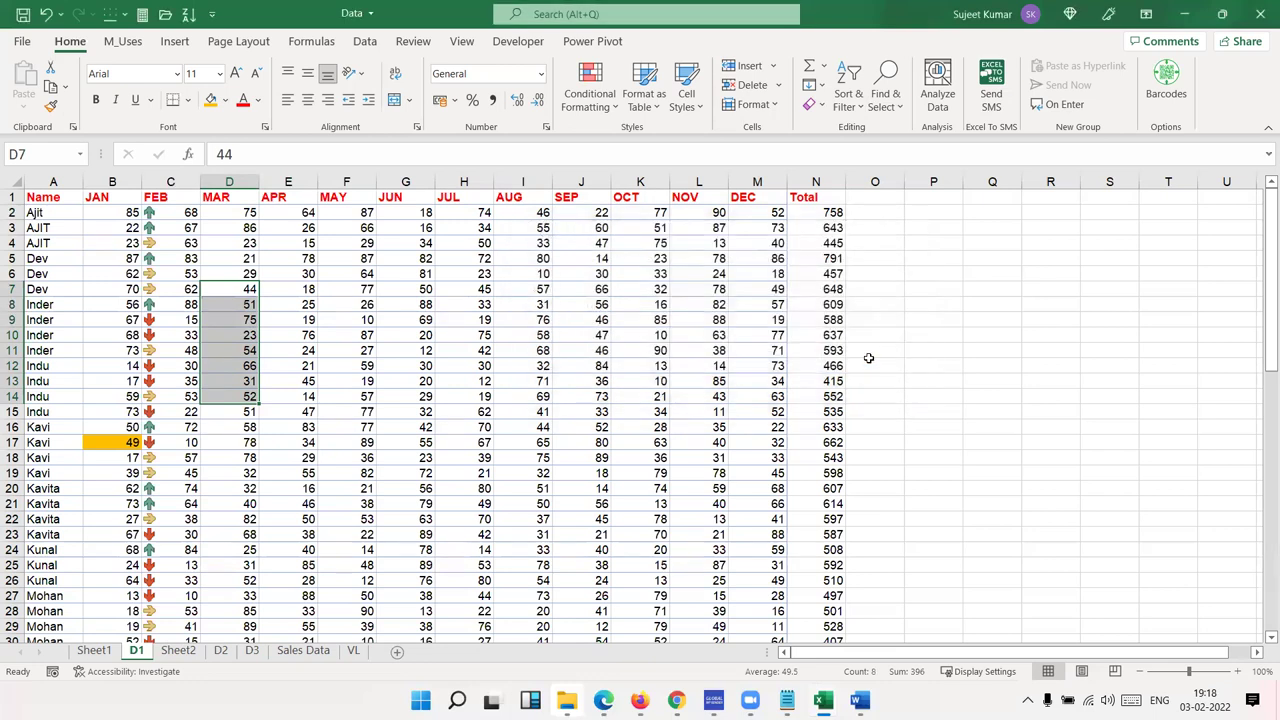
pyautogui.click(375, 352)
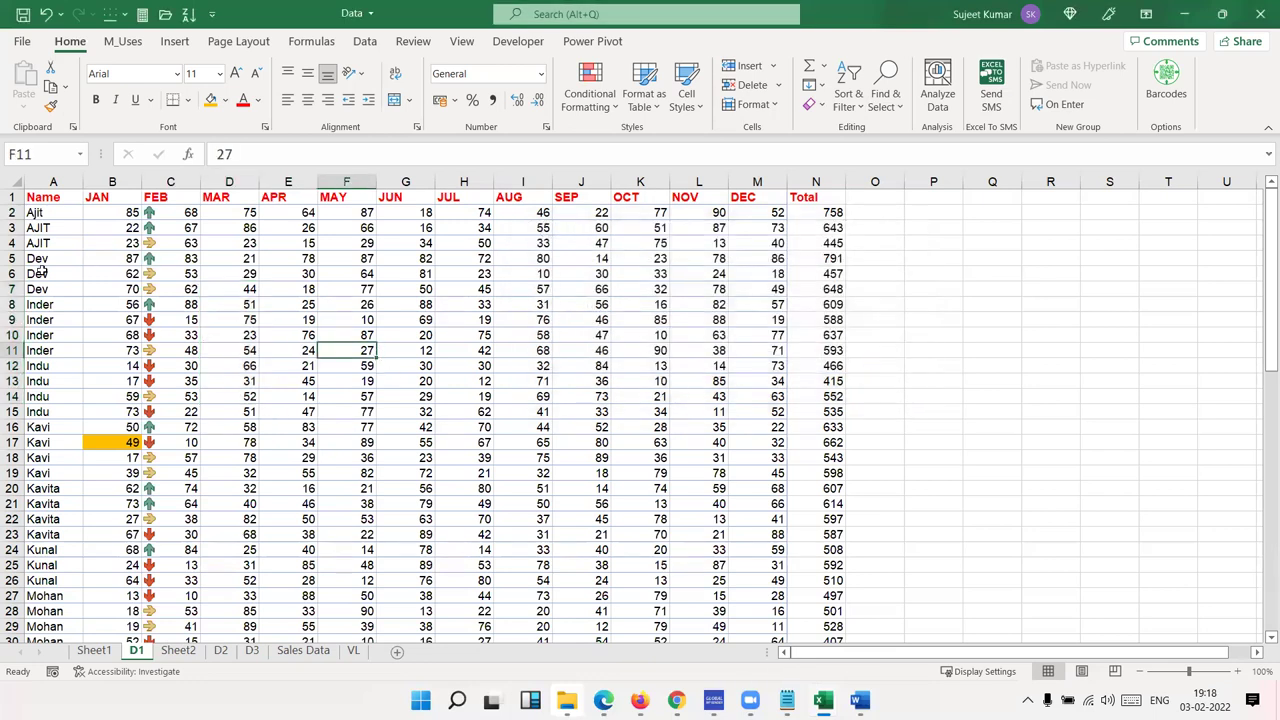
# Fill row 7, from A7 through N7, with a gold colour
pyautogui.moveTo(48, 246); pyautogui.dragTo(54, 332)
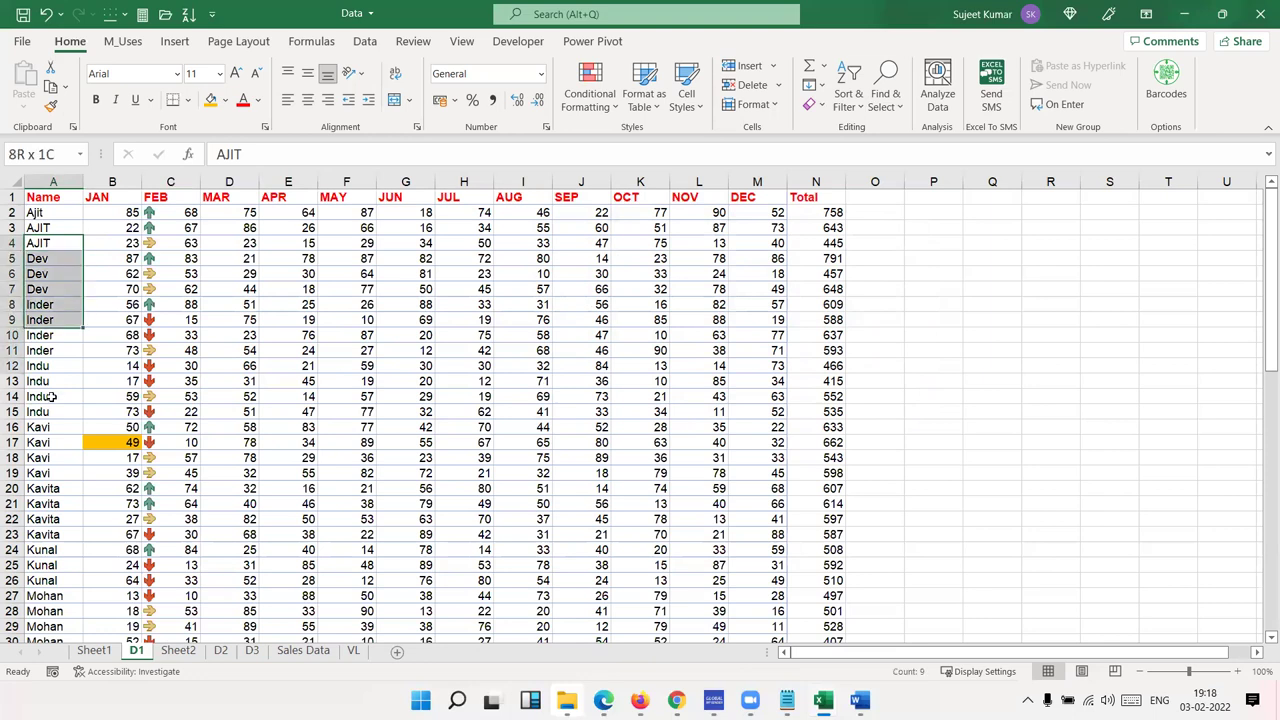
pyautogui.click(12, 289)
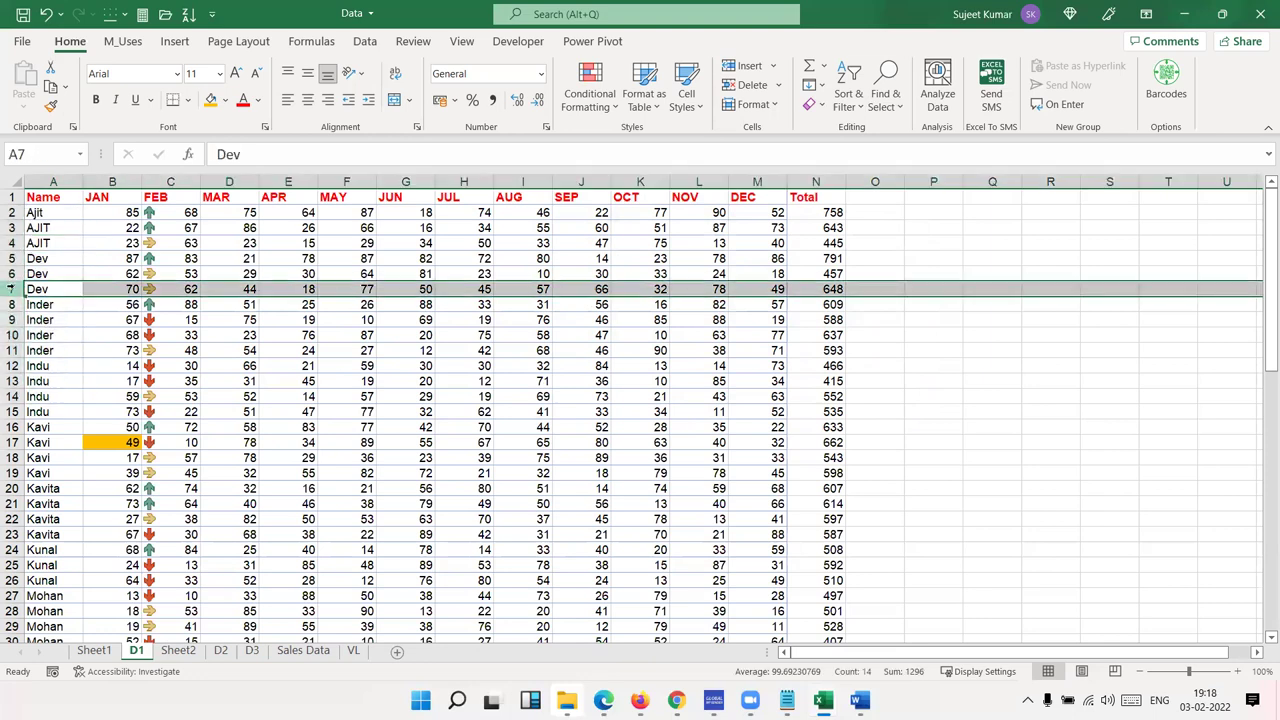
pyautogui.moveTo(40, 289); pyautogui.dragTo(835, 290)
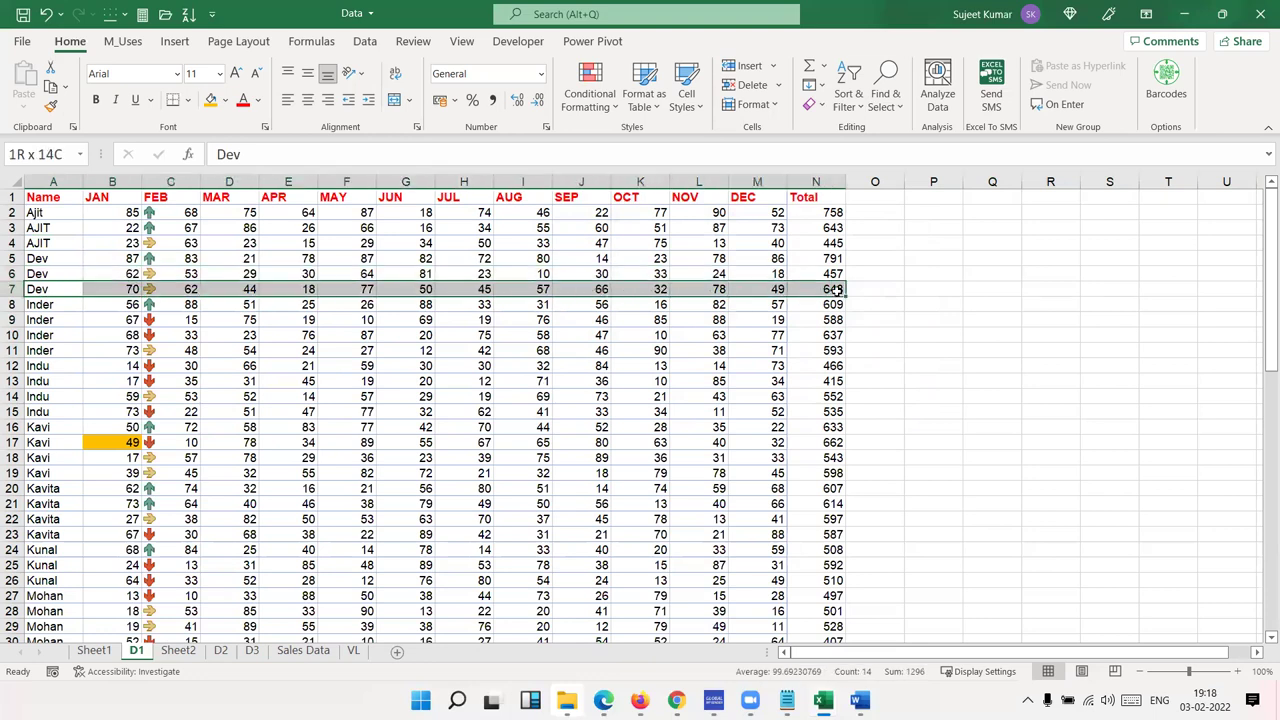
pyautogui.click(215, 107)
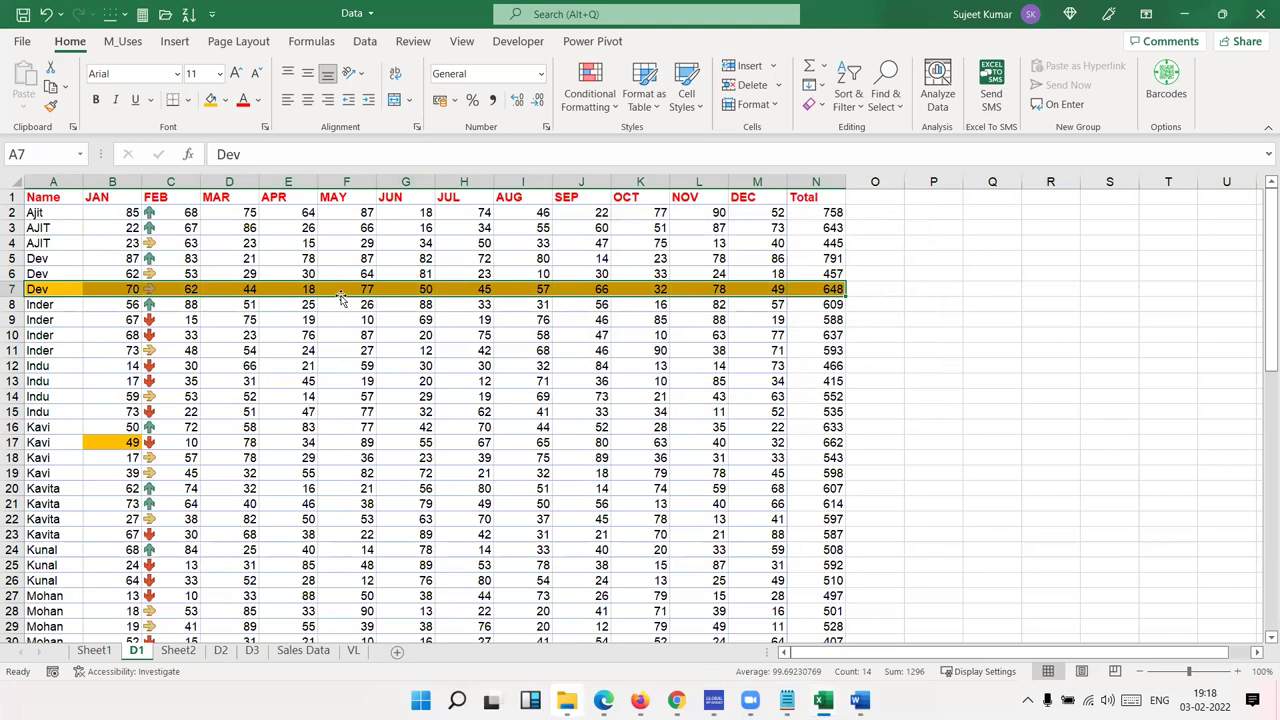
pyautogui.click(115, 195)
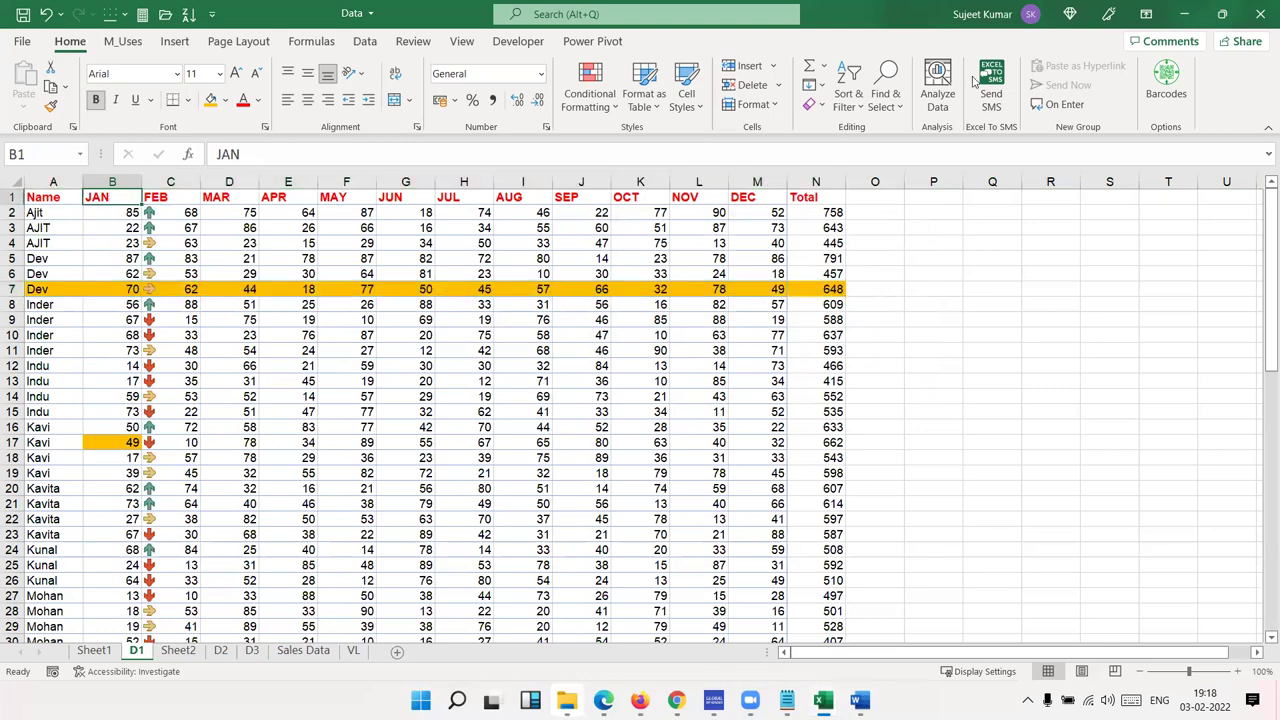
# Sort the table by JAN largest to smallest, confirming Dev's gold 648 row stays intact at row 10
pyautogui.click(848, 98)
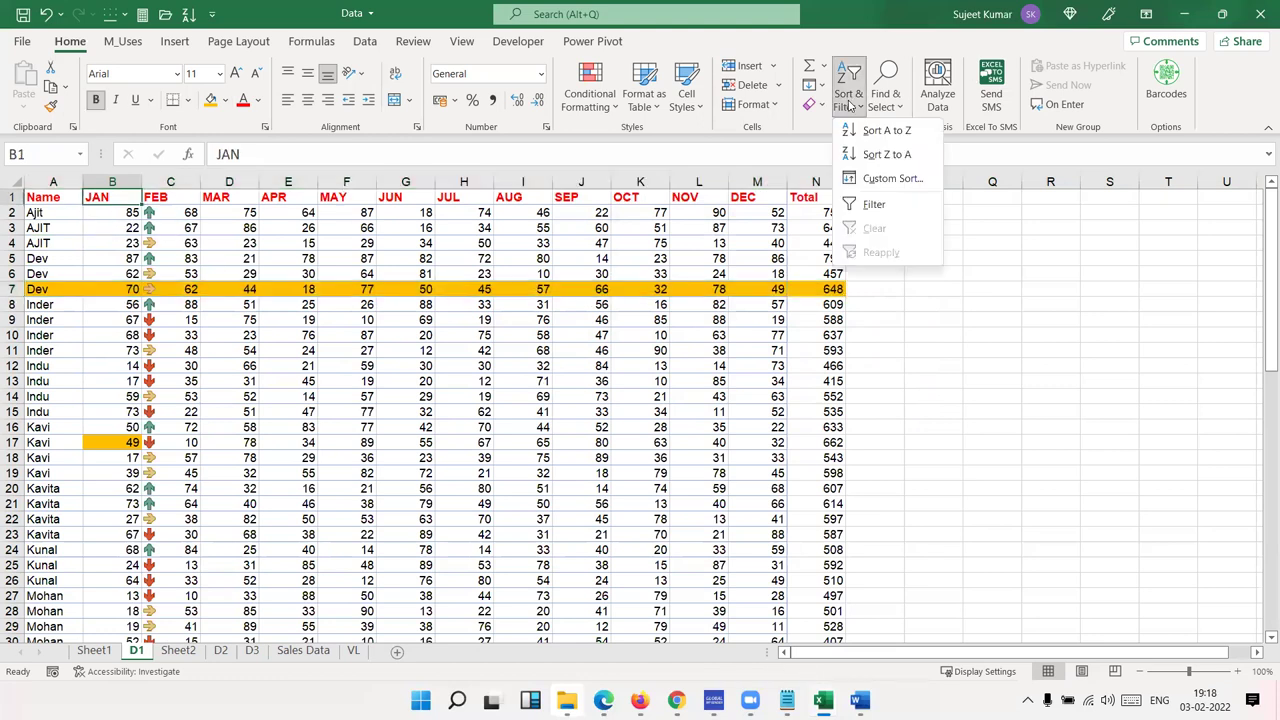
pyautogui.click(886, 154)
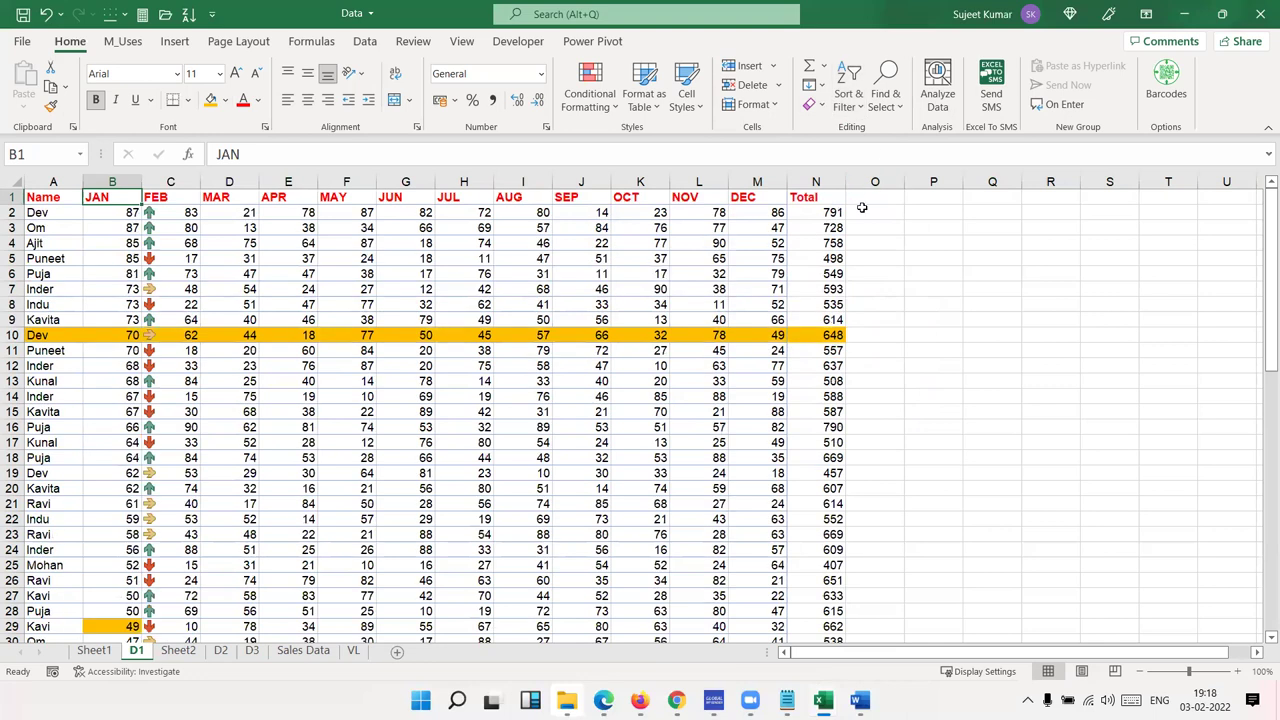
pyautogui.click(85, 337)
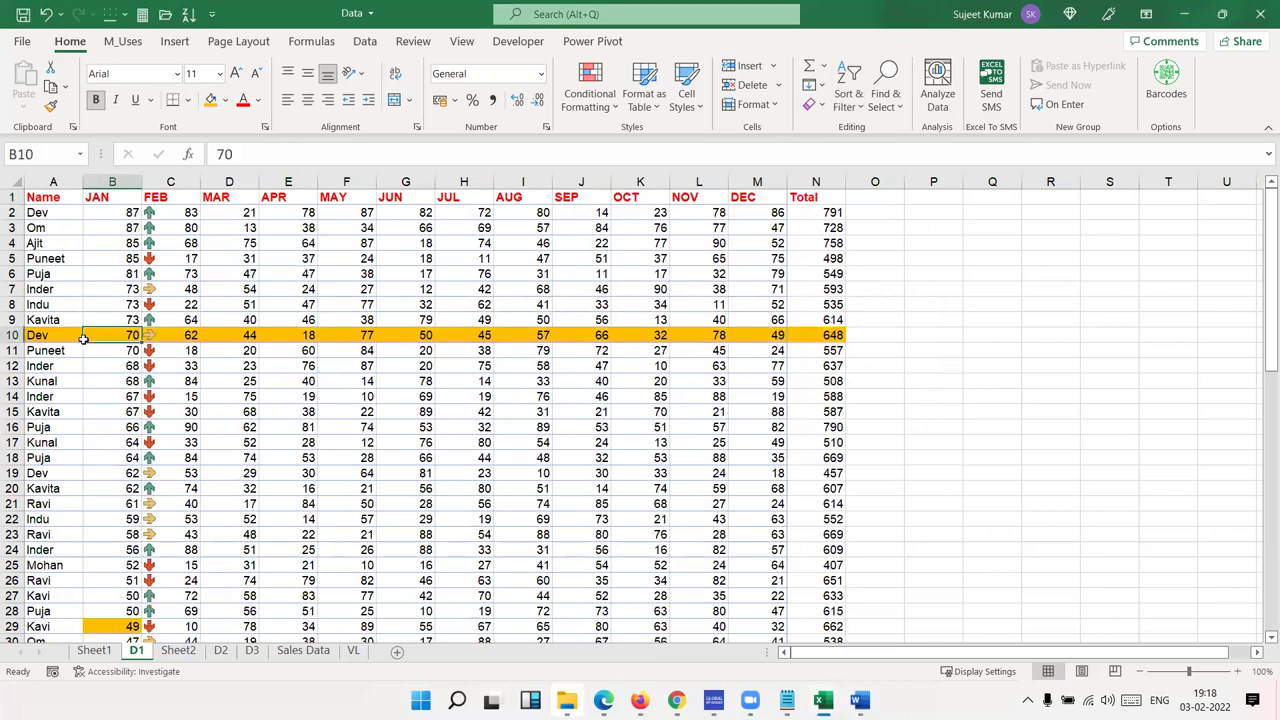
pyautogui.moveTo(65, 342); pyautogui.dragTo(836, 336)
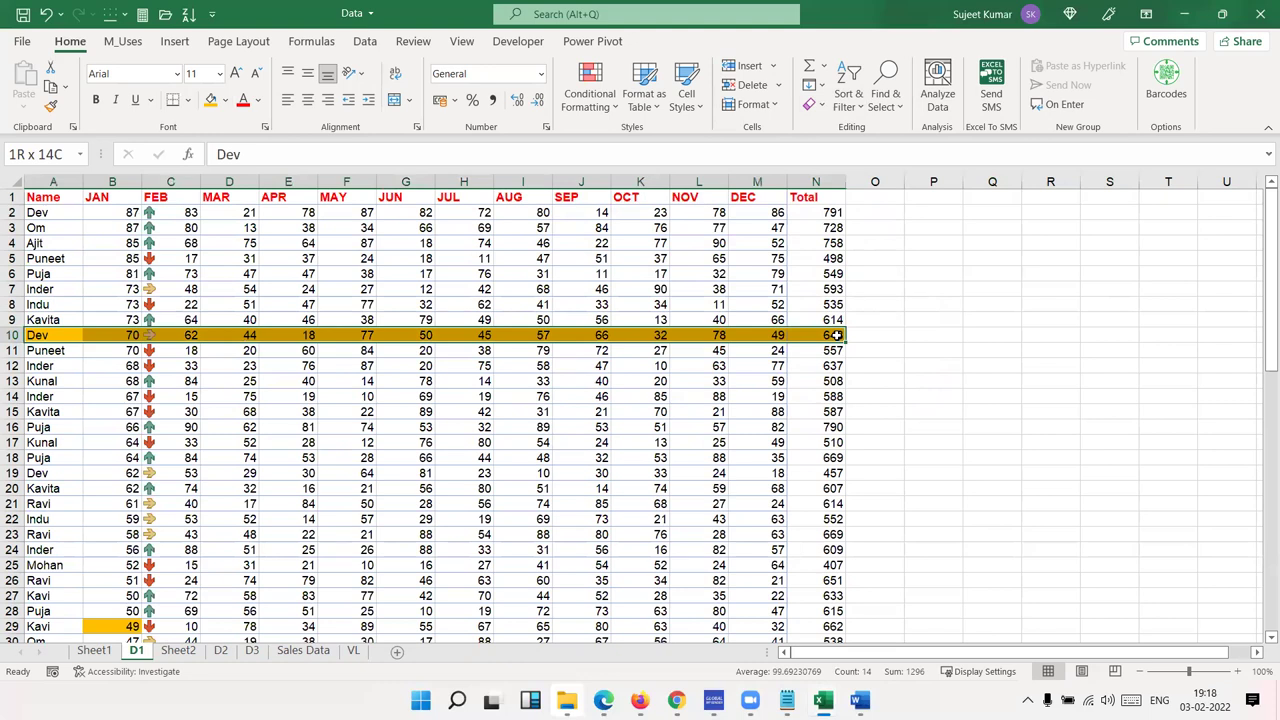
pyautogui.click(405, 243)
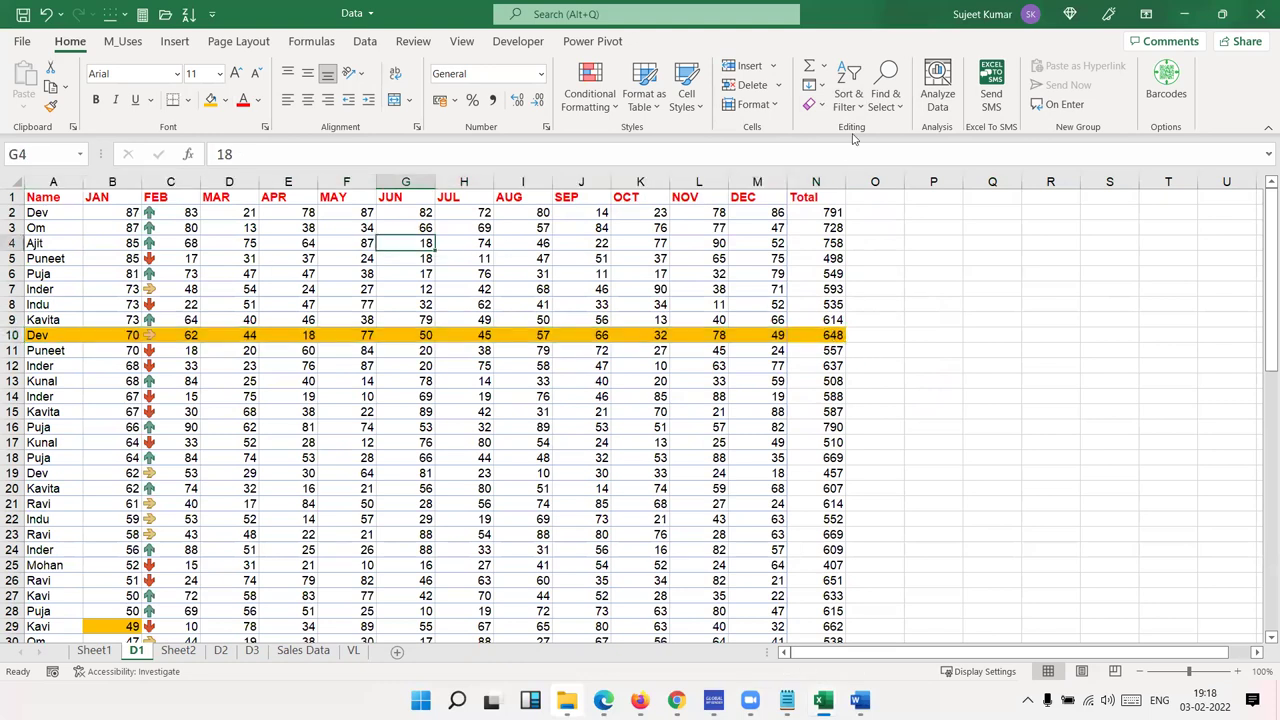
pyautogui.click(849, 98)
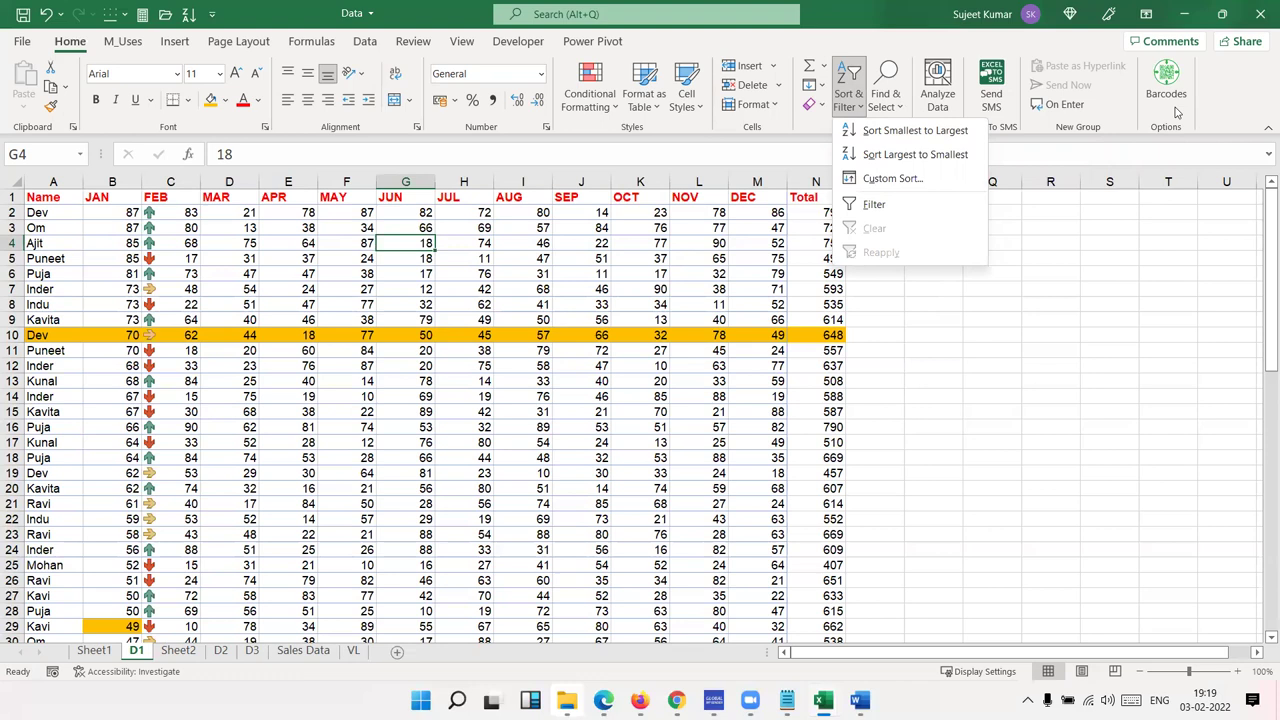
pyautogui.click(1221, 79)
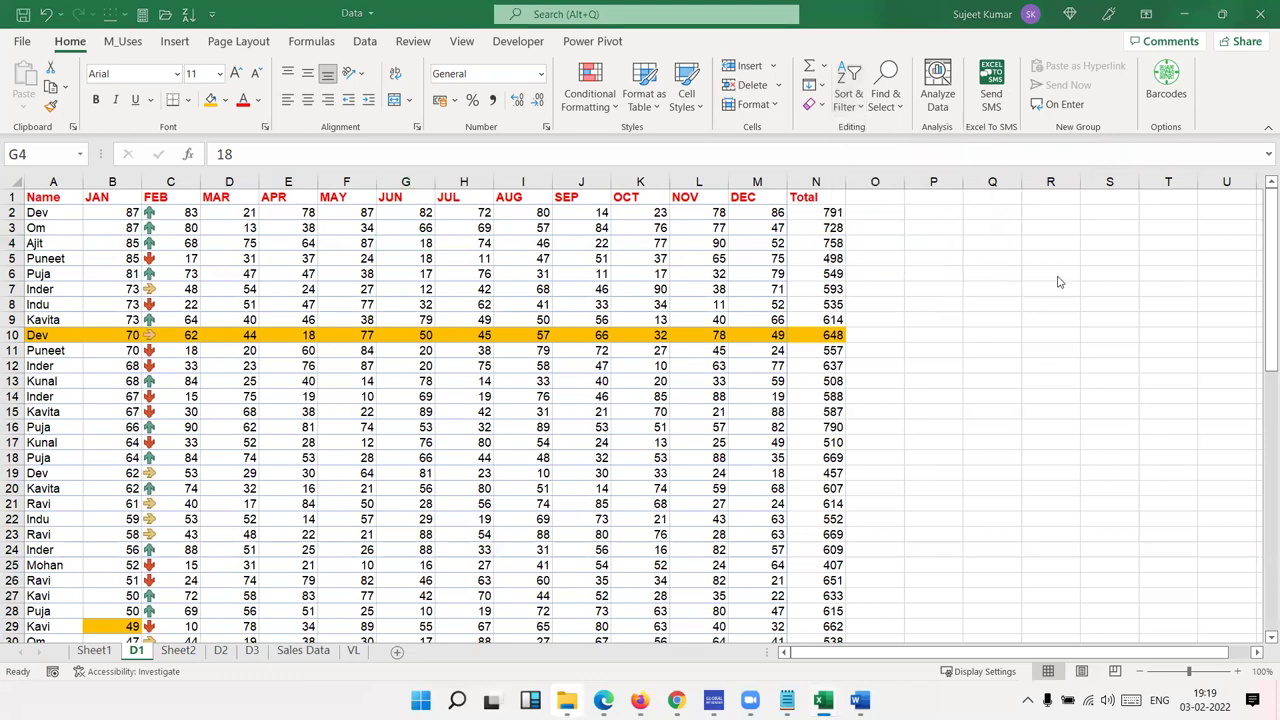